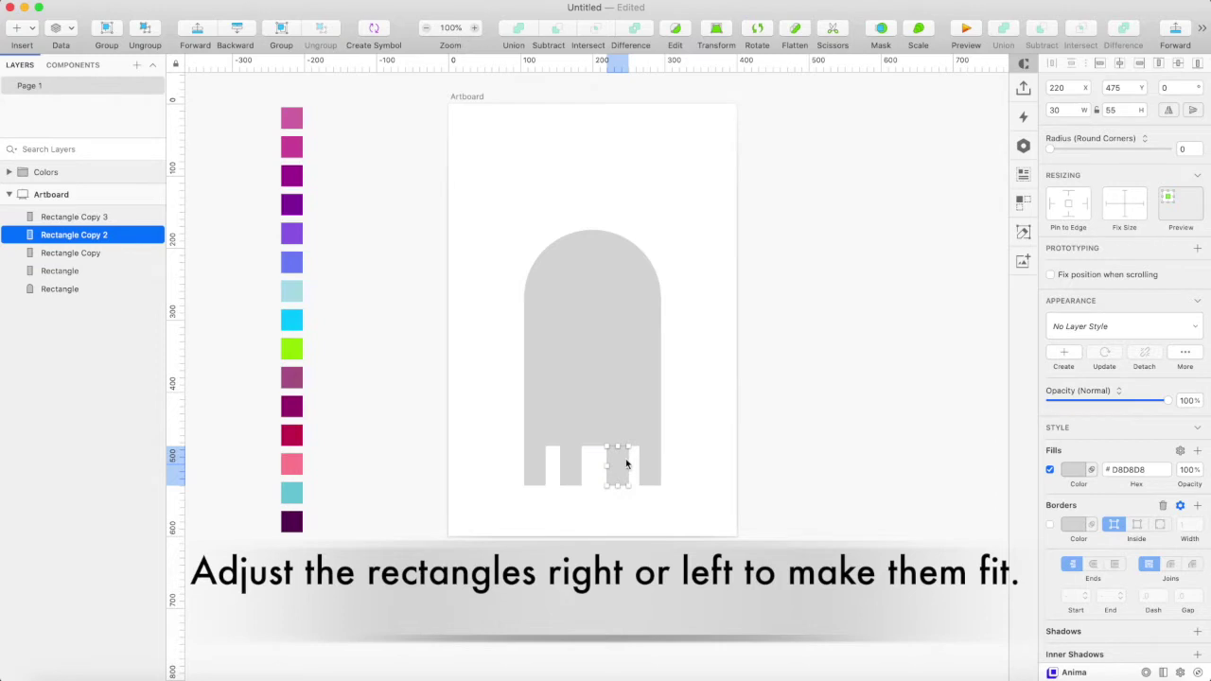
Step: Shift the second tentacle slightly left, and round the first tentacle's two bottom corners to radius 100
click(570, 455)
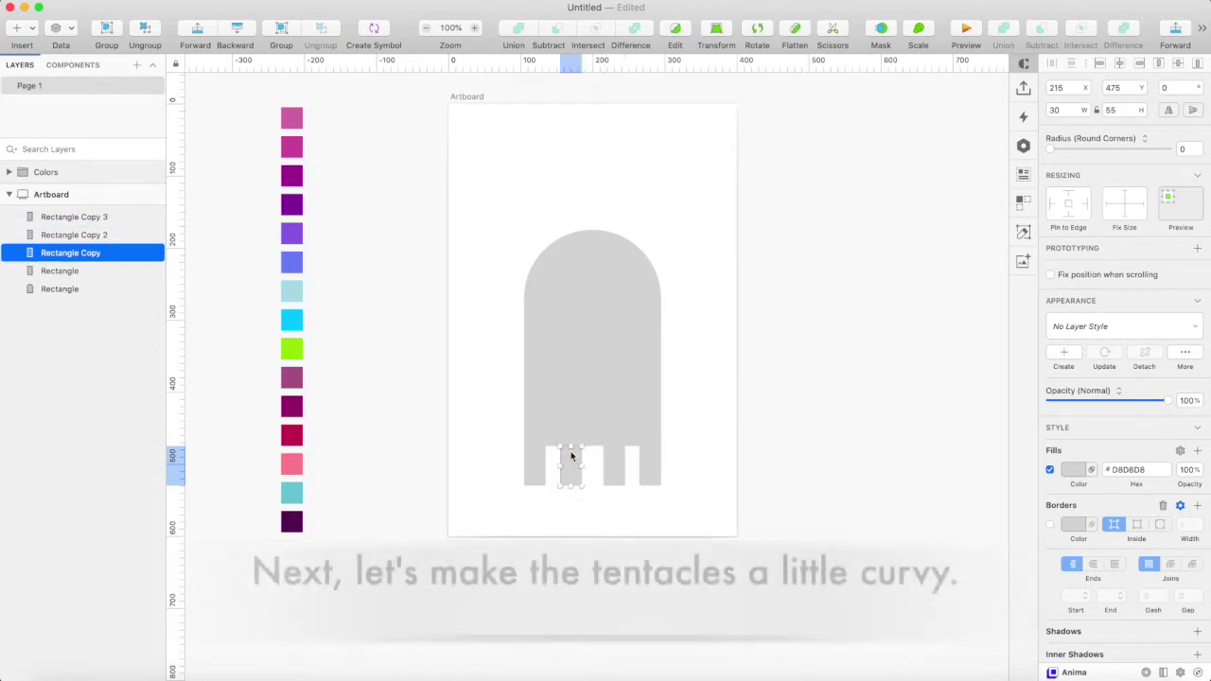
click(697, 425)
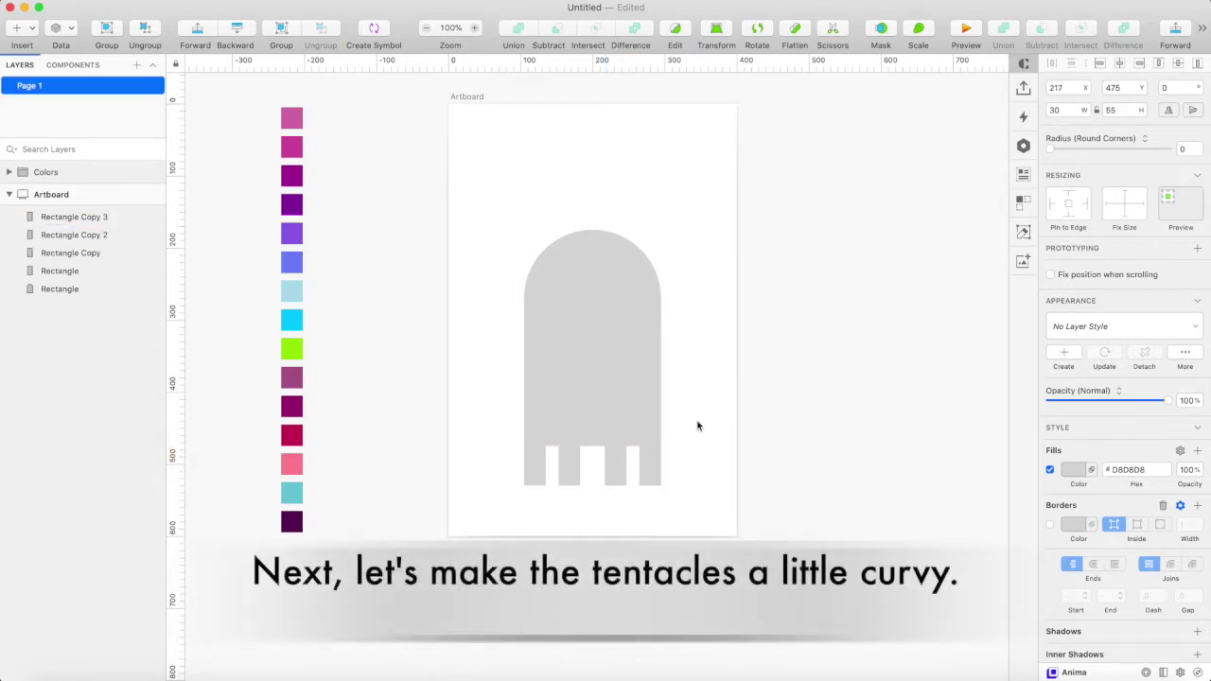
double_click(544, 480)
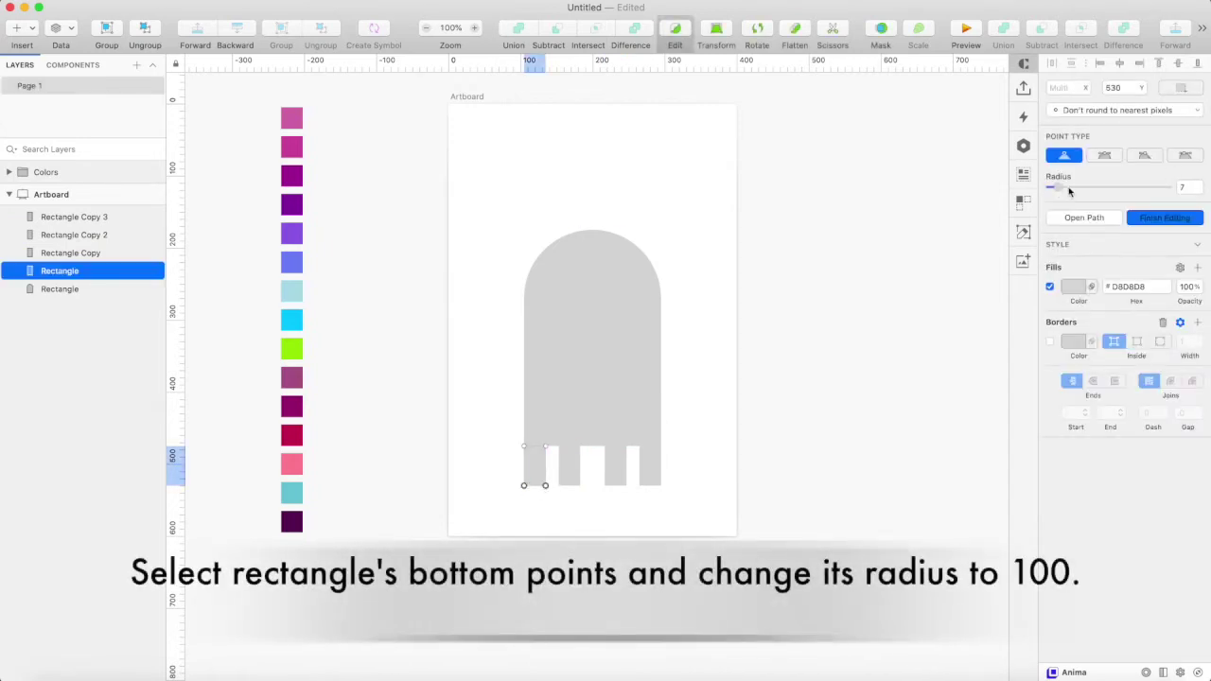
drag(1162, 188, 1143, 188)
key(Escape)
Step: Round the two bottom corners of the second and third tentacles to radius 100
double_click(569, 480)
click(558, 485)
shift+click(580, 485)
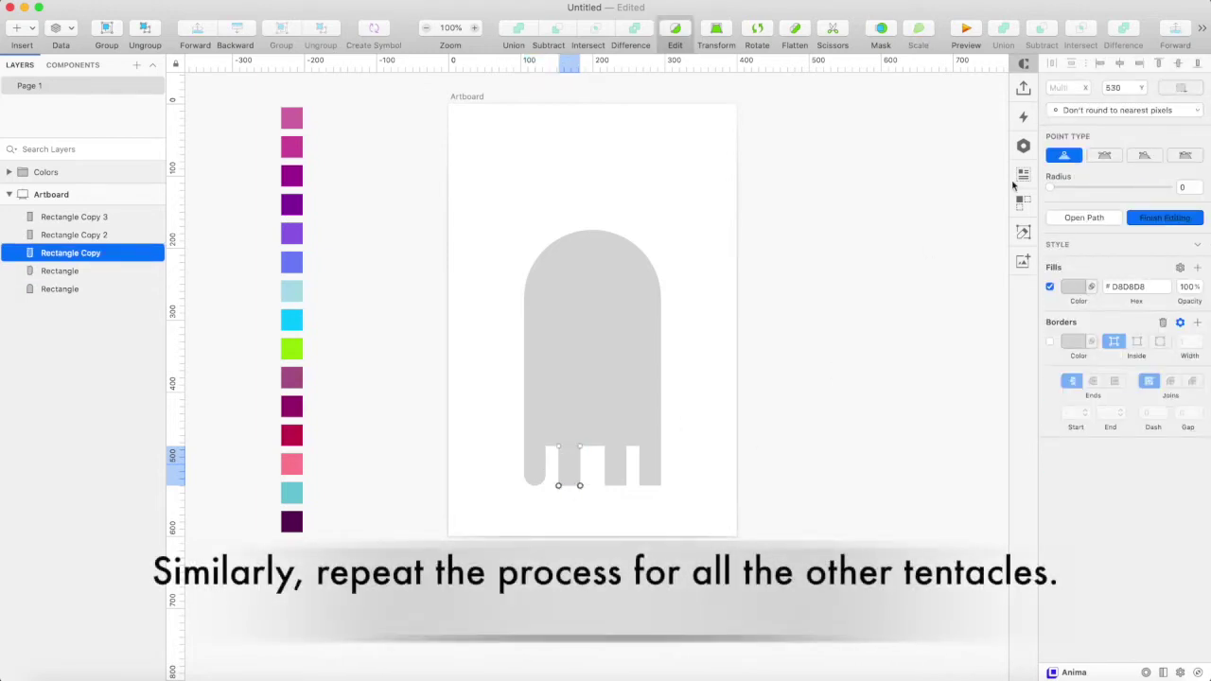
double_click(612, 457)
click(605, 486)
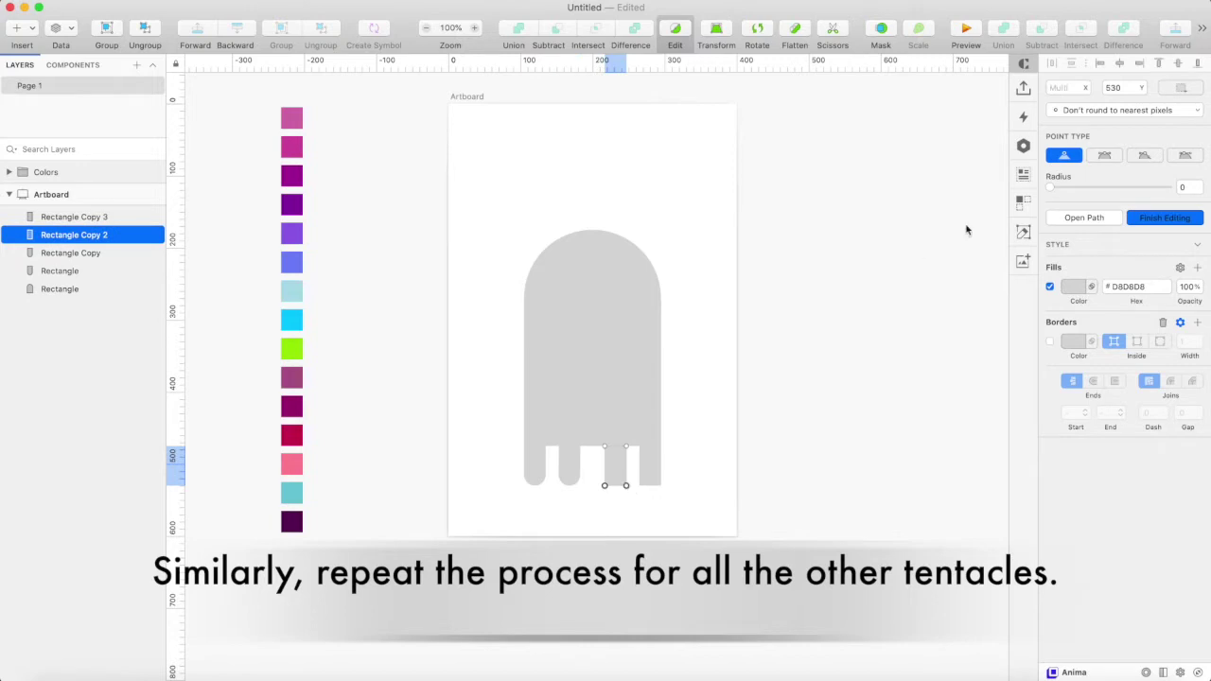
key(Escape)
Step: Round the fourth tentacle's two bottom corners to radius 100 and finish editing its path
double_click(644, 459)
click(640, 486)
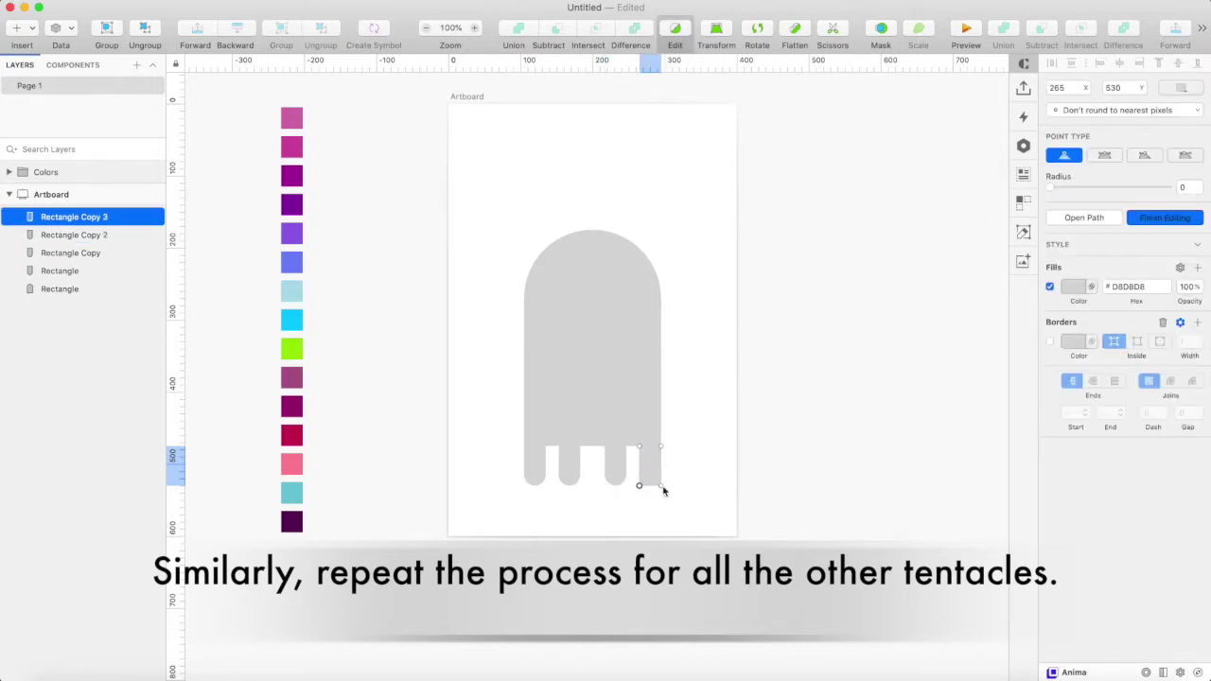
drag(1052, 189, 1172, 188)
click(697, 314)
click(698, 313)
click(697, 313)
Step: Move the bottom right corner point of the first and second tentacles 5 px up, to Y 525
key(super+plus)
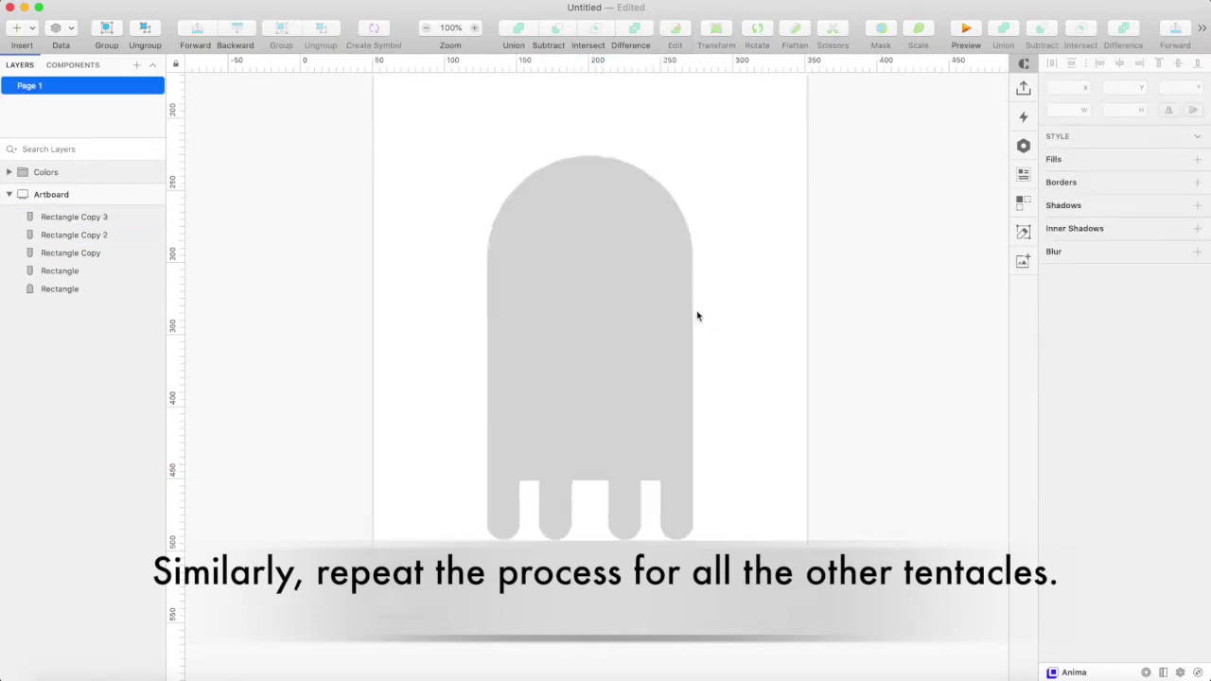
scroll(765, 371, down, 2)
click(486, 503)
double_click(501, 519)
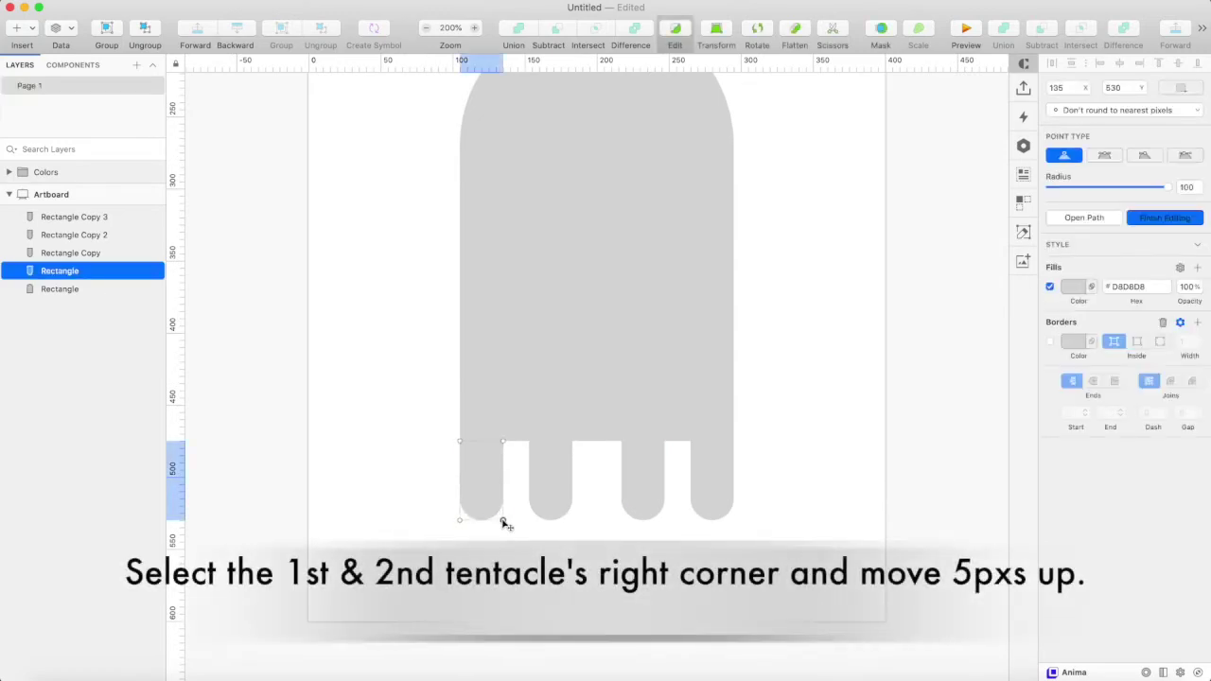
click(553, 502)
double_click(557, 502)
key(Up)
key(Up)
key(Up)
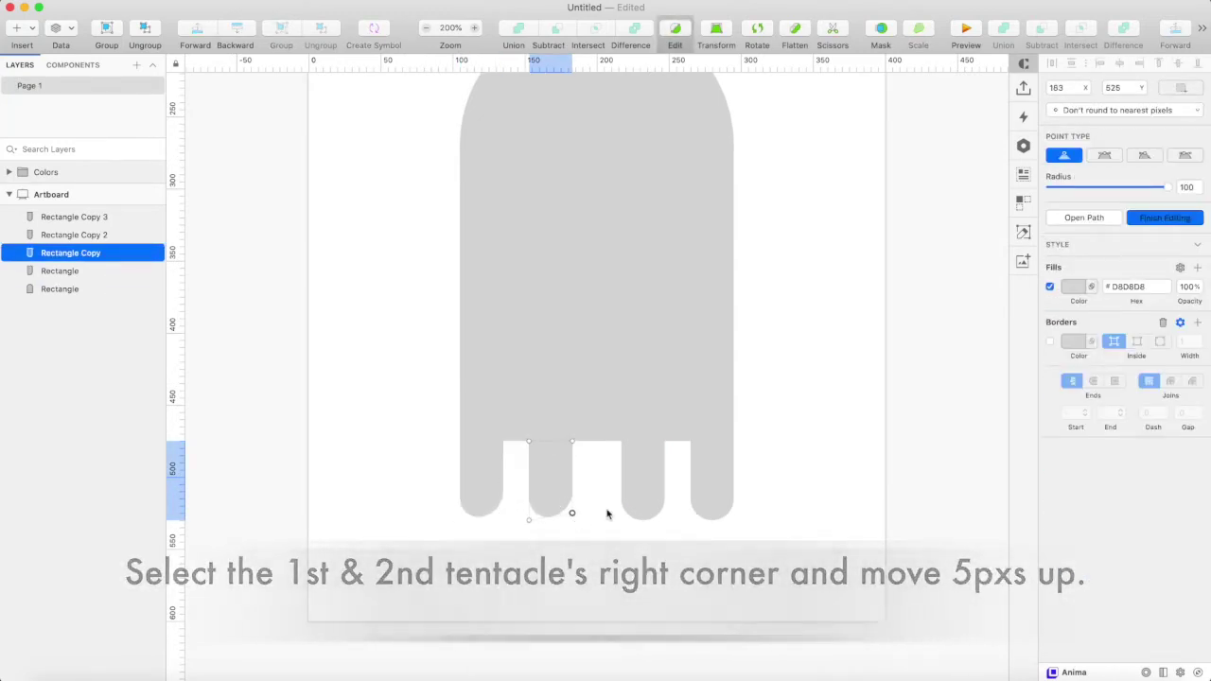
Step: Move the bottom left corner point of the third and fourth tentacles 5 px up, to Y 525
double_click(632, 507)
click(622, 521)
click(711, 501)
double_click(703, 516)
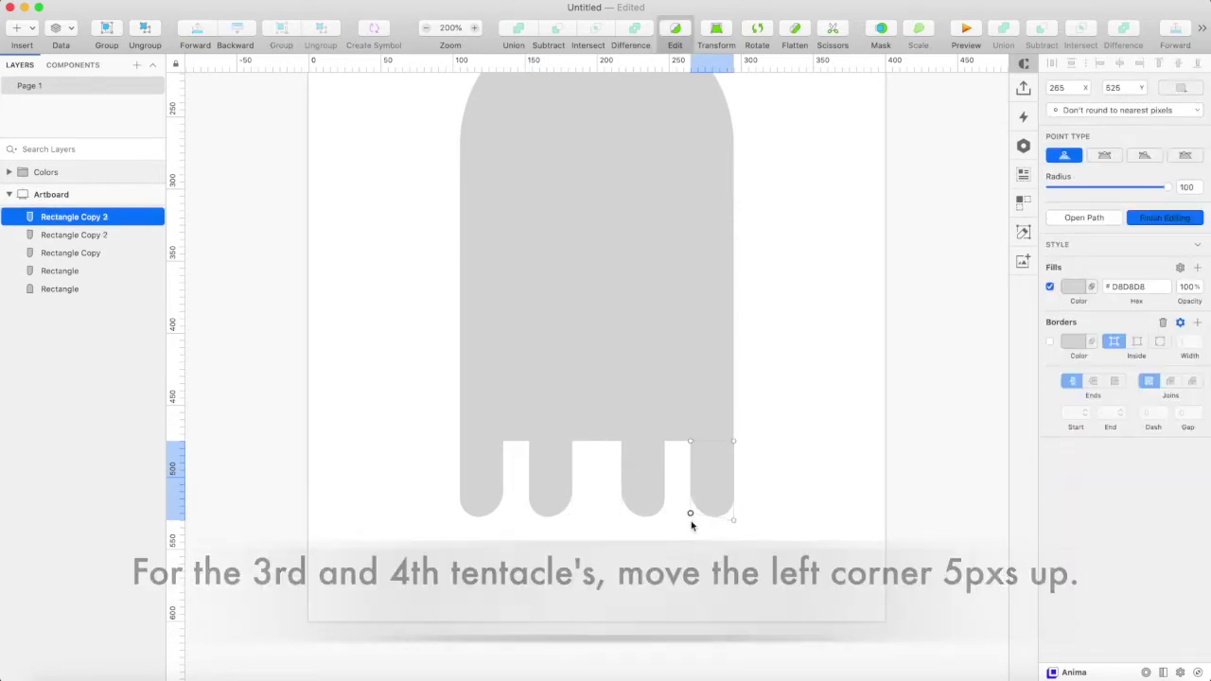
click(529, 540)
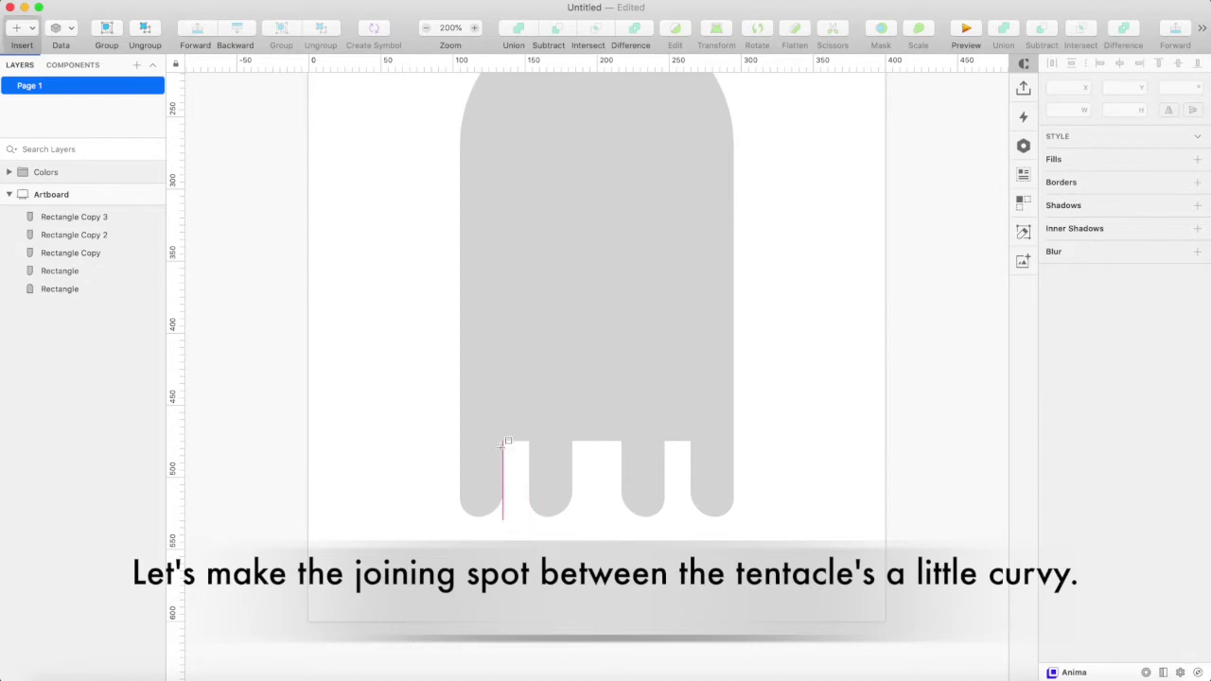
Step: Draw three rectangles about 89 px tall over the gaps between the tentacles, the outer two about 18 px wide and the centre one wider
mouse_move(503, 429)
mouse_down()
mouse_move(522, 446)
mouse_move(534, 556)
mouse_up()
drag(532, 493, 528, 493)
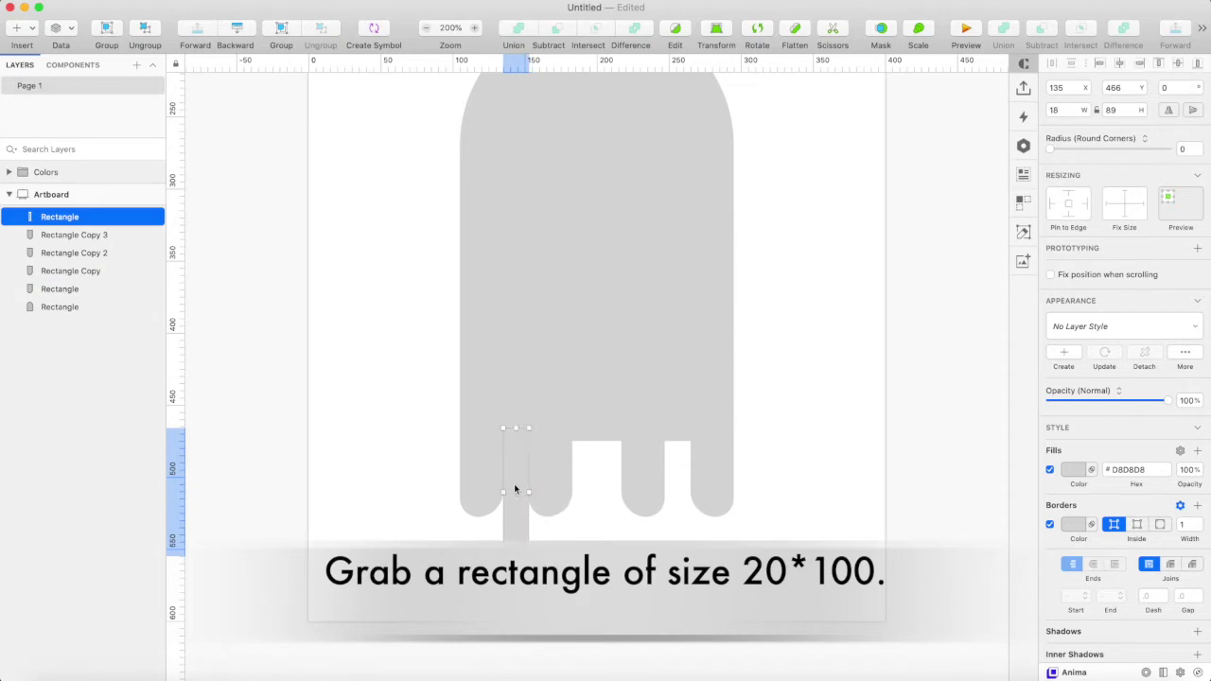
key(r)
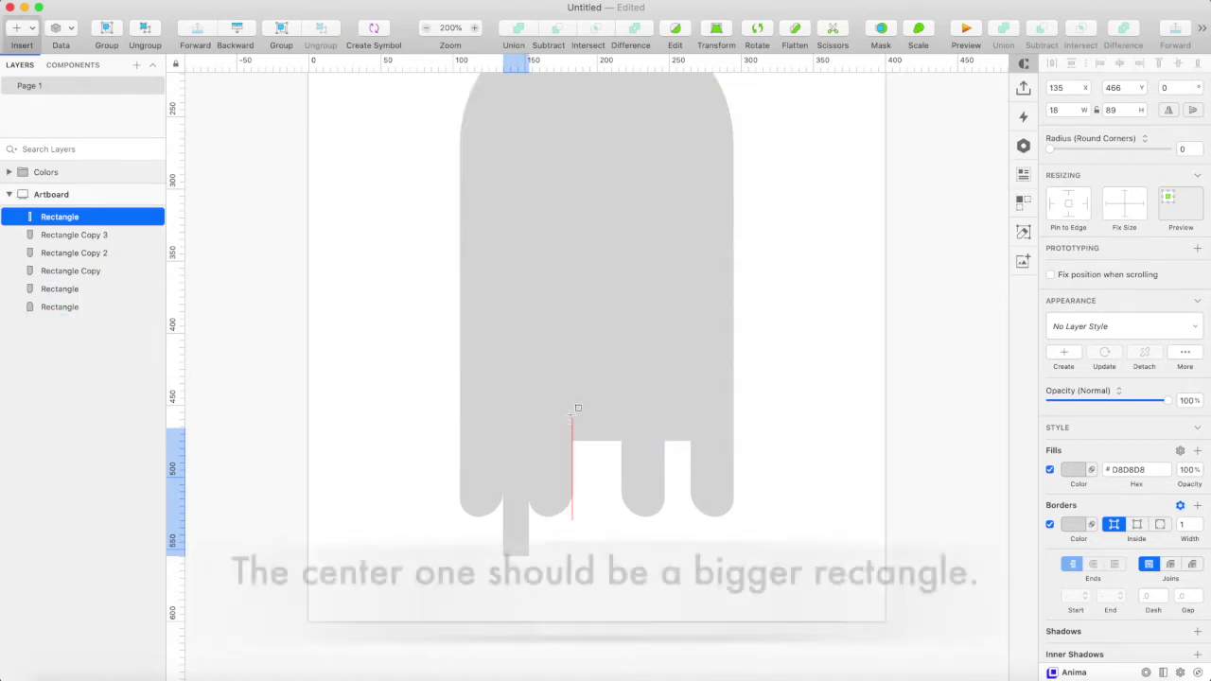
drag(571, 427, 622, 559)
key(r)
drag(665, 429, 691, 519)
click(722, 559)
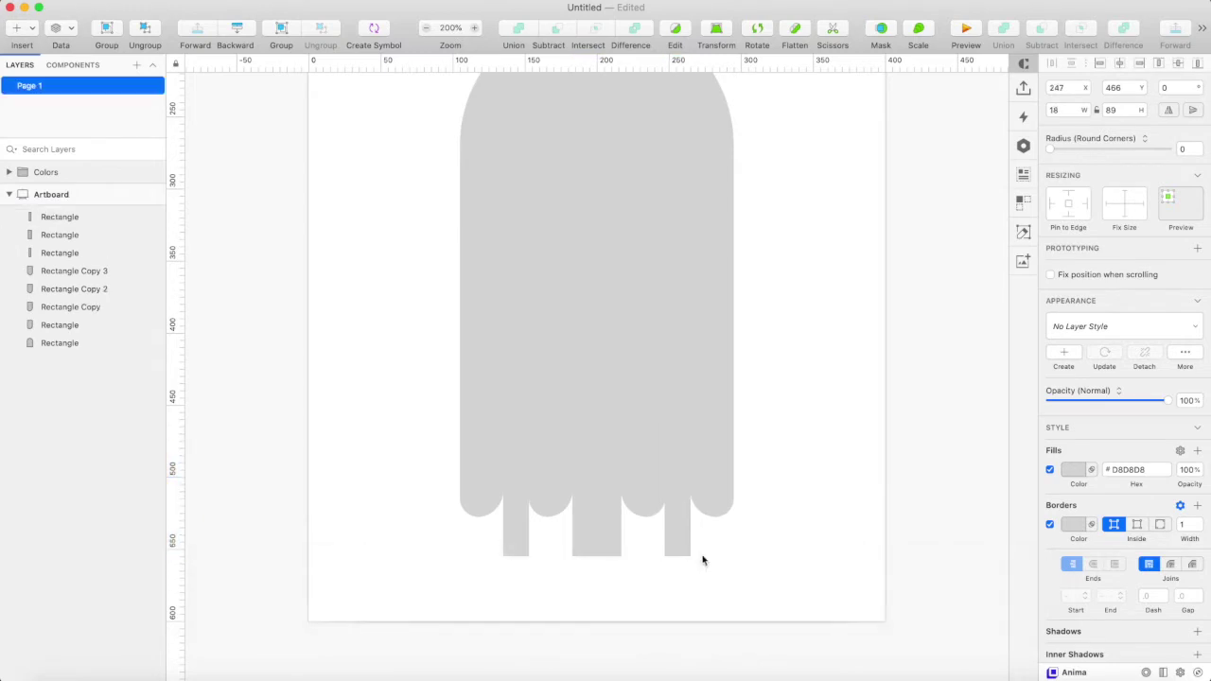
Step: Round the two top corners of each of the three gap rectangles to radius 100
double_click(515, 421)
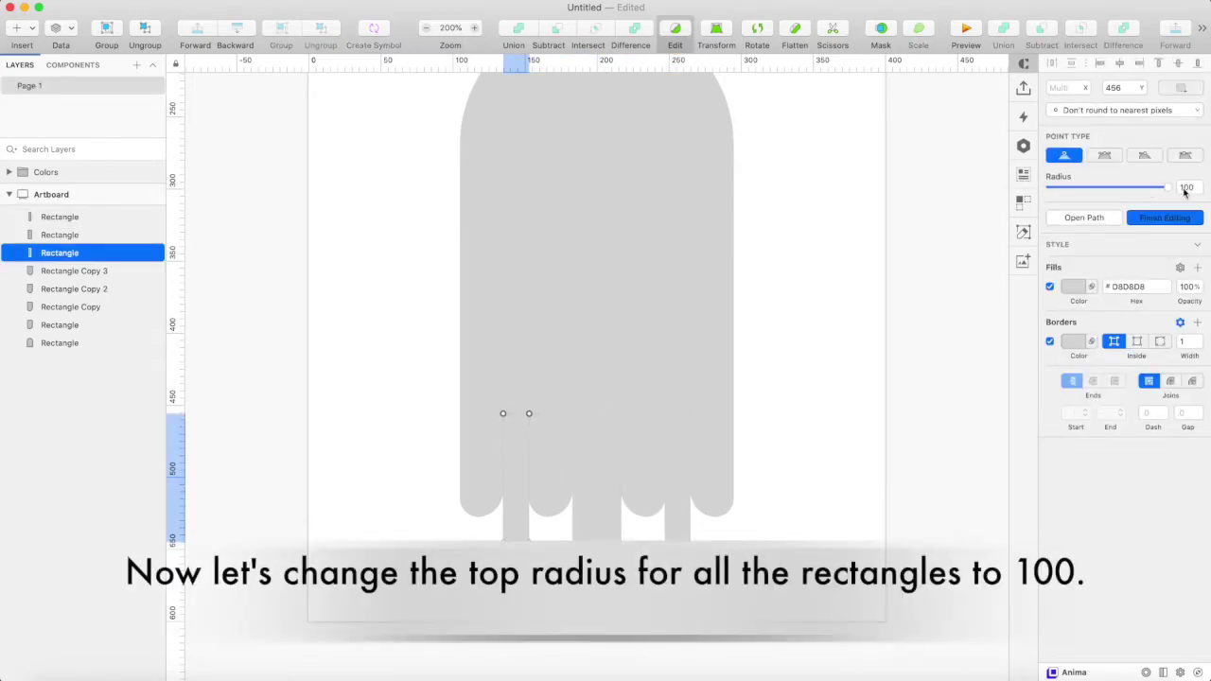
click(595, 457)
double_click(581, 427)
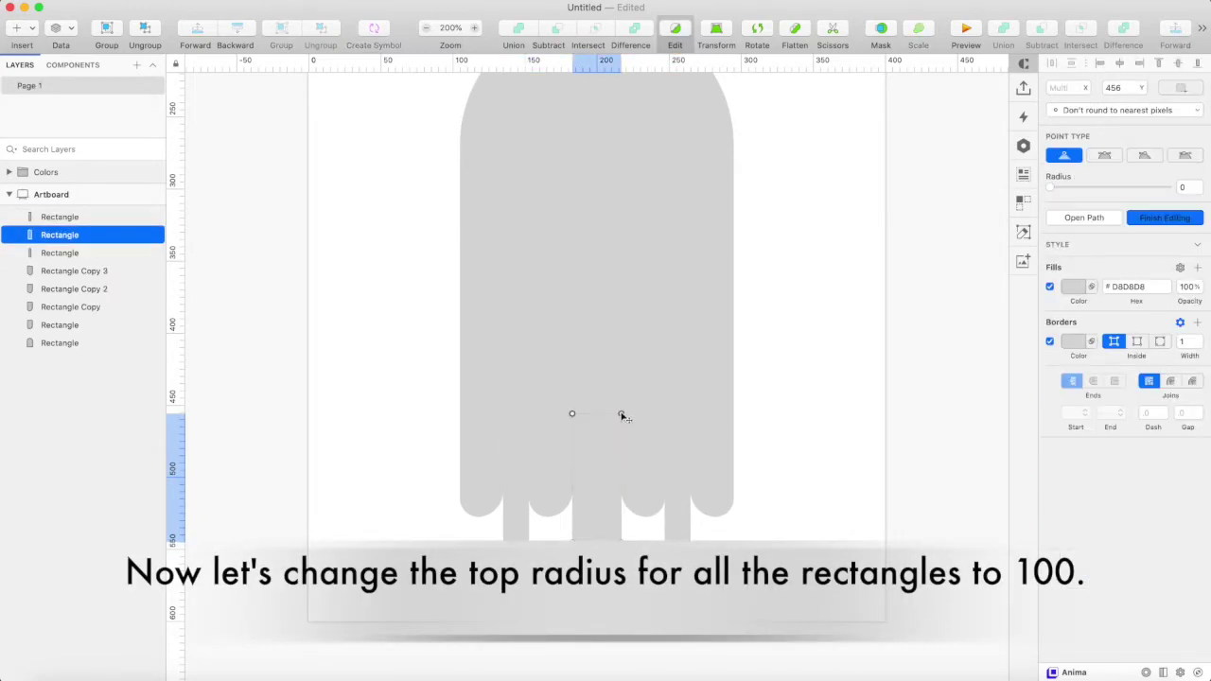
key(Escape)
double_click(683, 431)
shift+click(691, 413)
drag(1050, 188, 1185, 192)
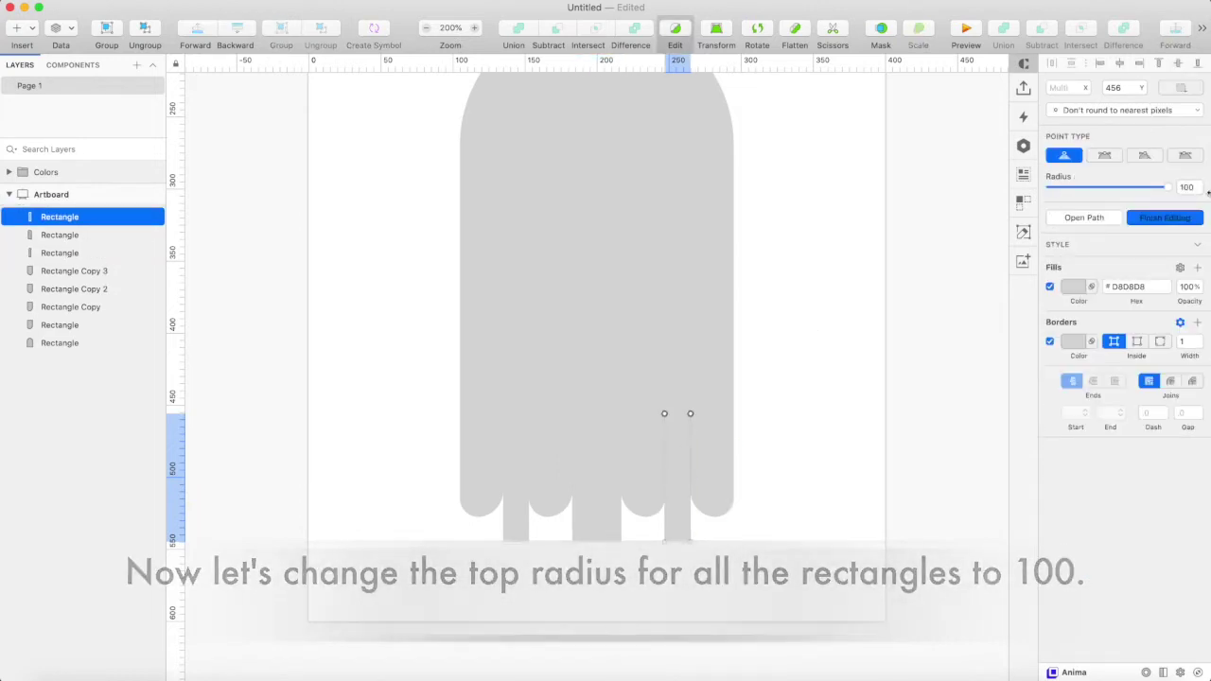
key(Escape)
Step: Subtract the three rounded gap rectangles from the body shape
shift+click(627, 446)
shift+click(514, 468)
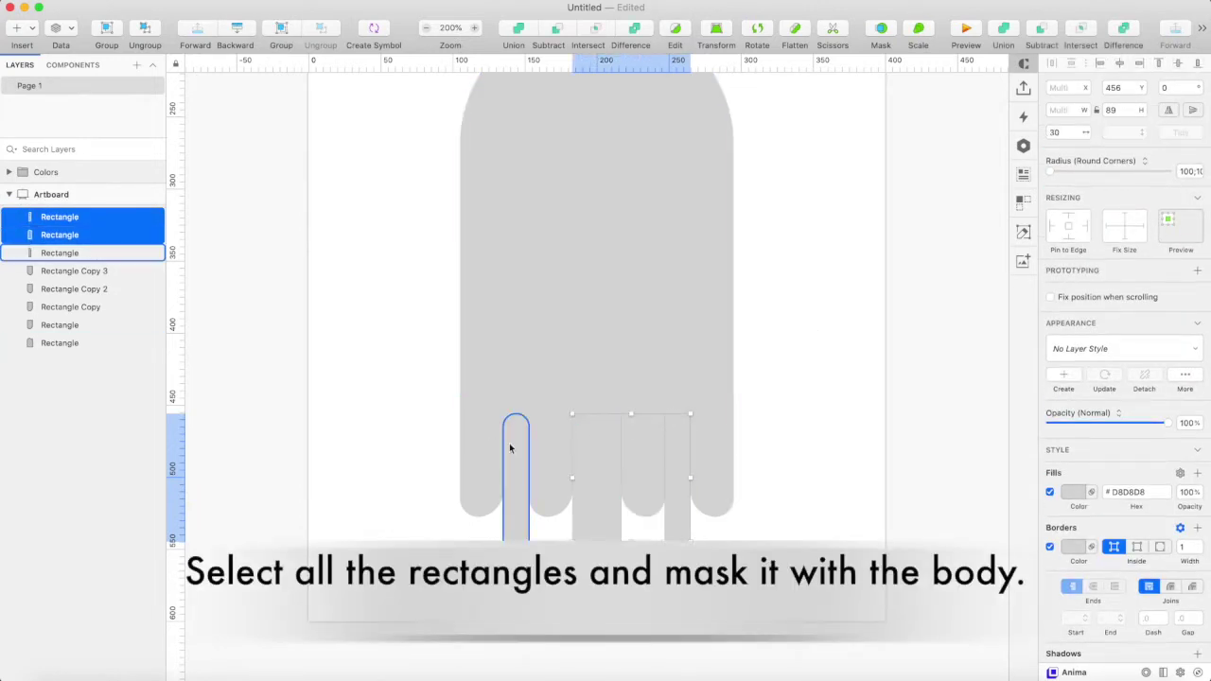
shift+click(543, 332)
click(554, 30)
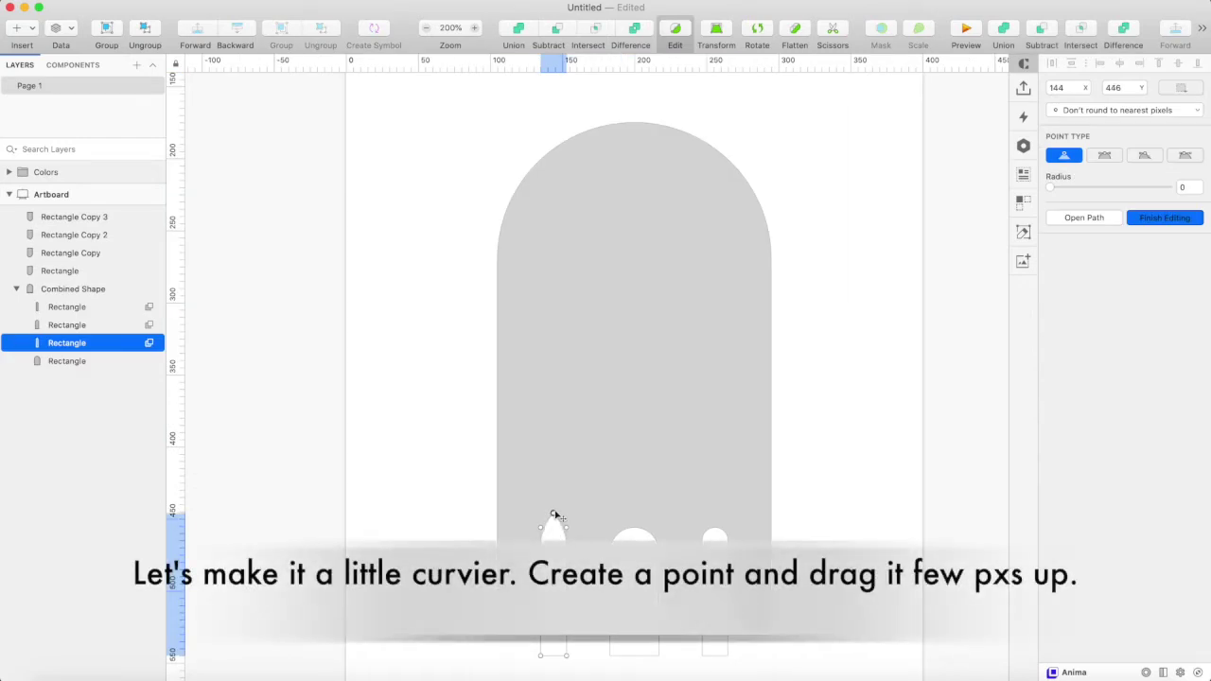
Step: Turn the raised top point of the first cutout into a mirrored curve point
double_click(555, 514)
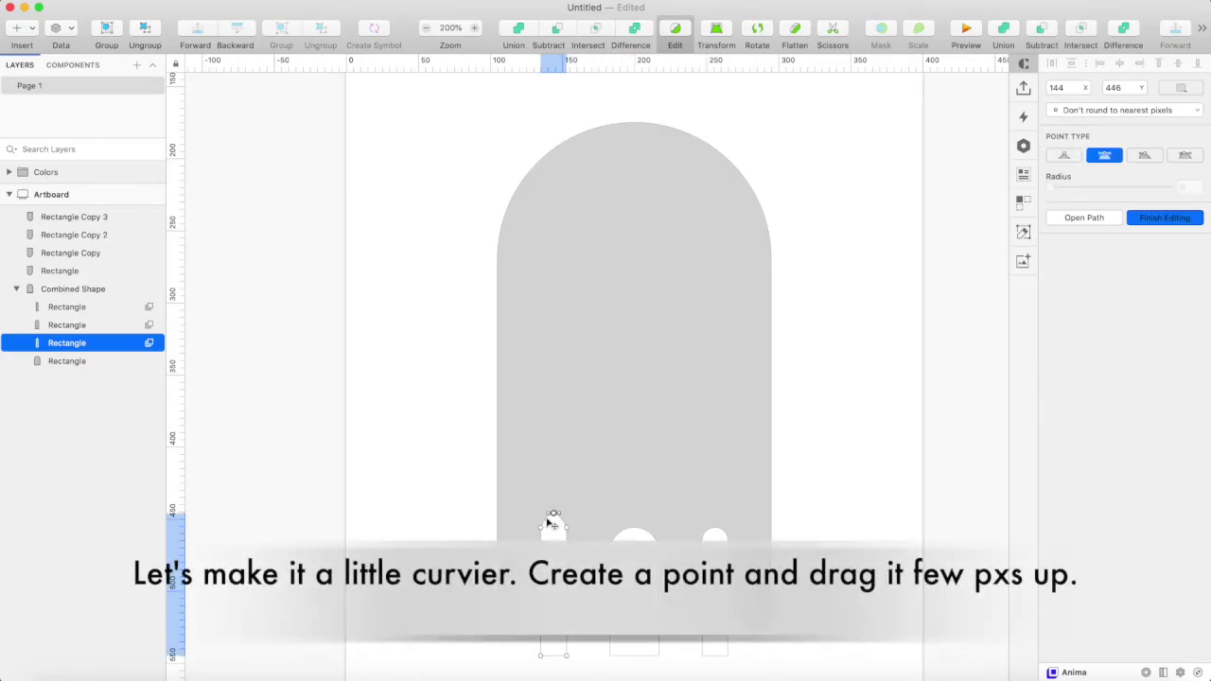
click(465, 527)
click(460, 529)
Step: Add a point at the top centre of the middle cutout, raise it to Y 446 and make it mirrored
click(632, 512)
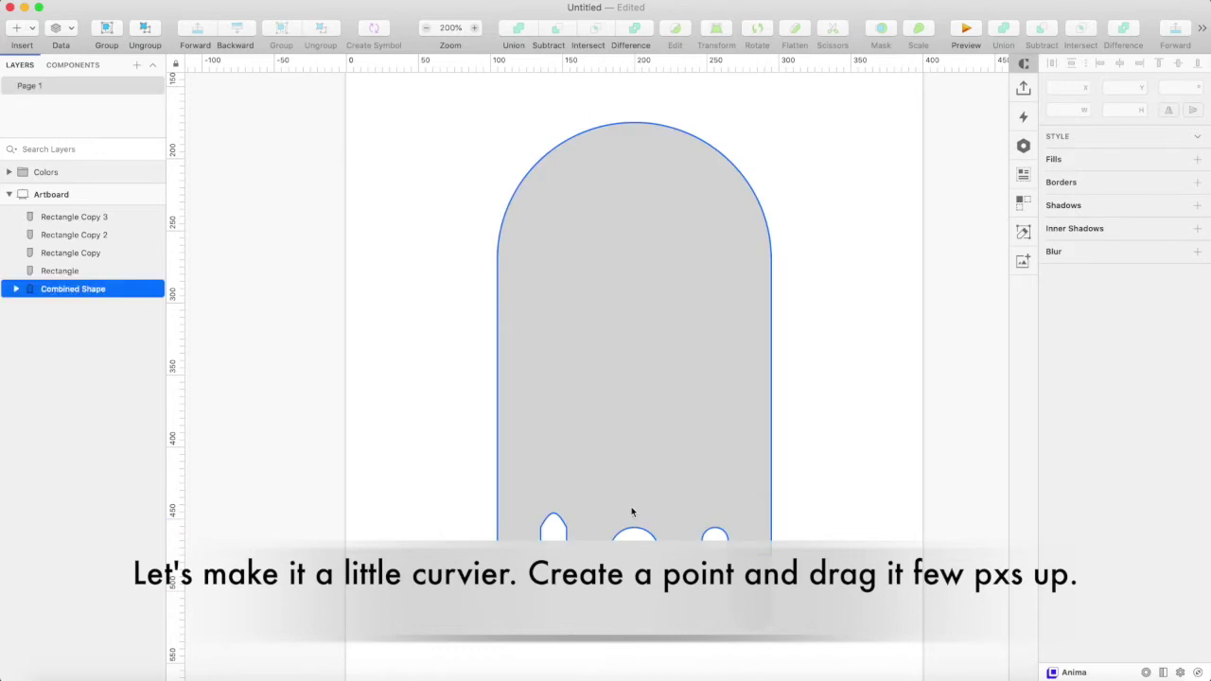
double_click(632, 509)
double_click(634, 532)
click(634, 528)
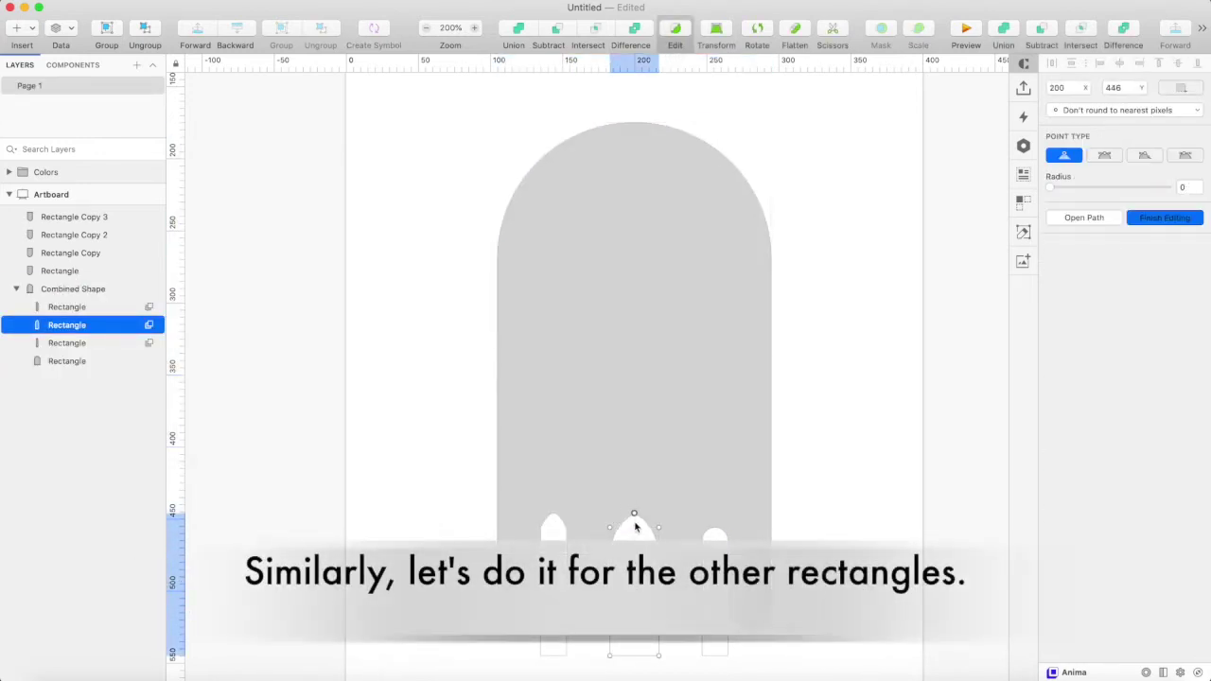
double_click(635, 514)
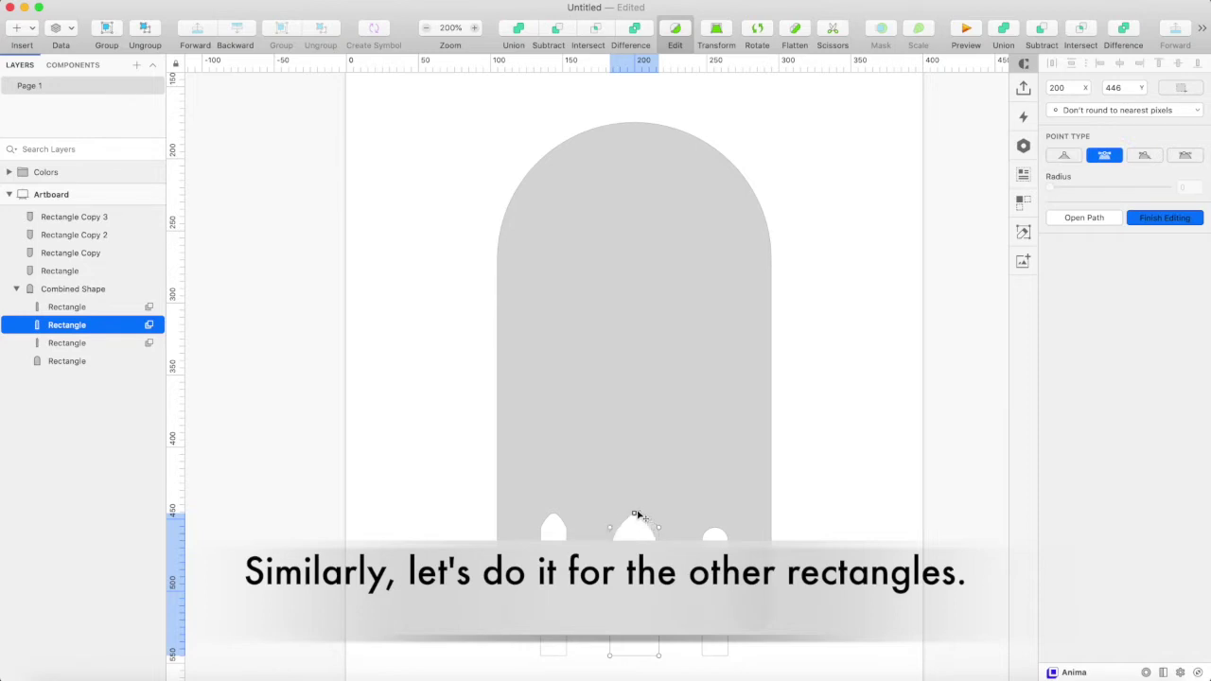
key(Escape)
Step: Add a point at the top centre of the third cutout and raise it to about Y 448
double_click(714, 534)
double_click(715, 528)
drag(715, 528, 716, 518)
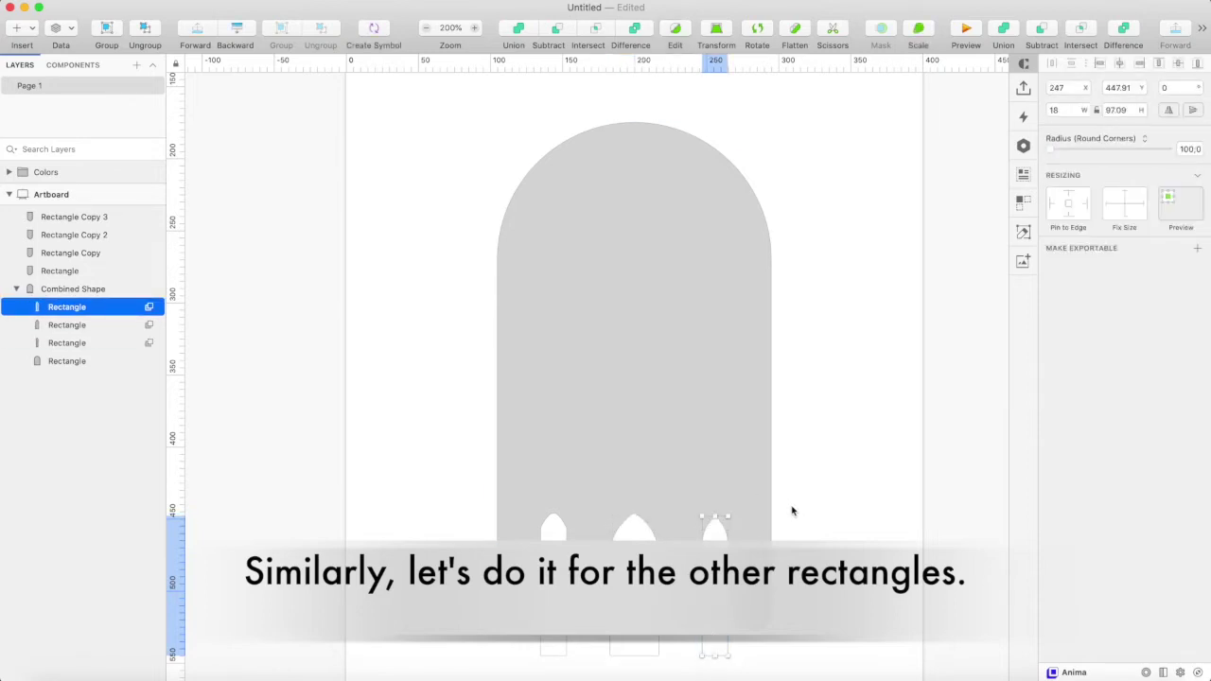
click(778, 512)
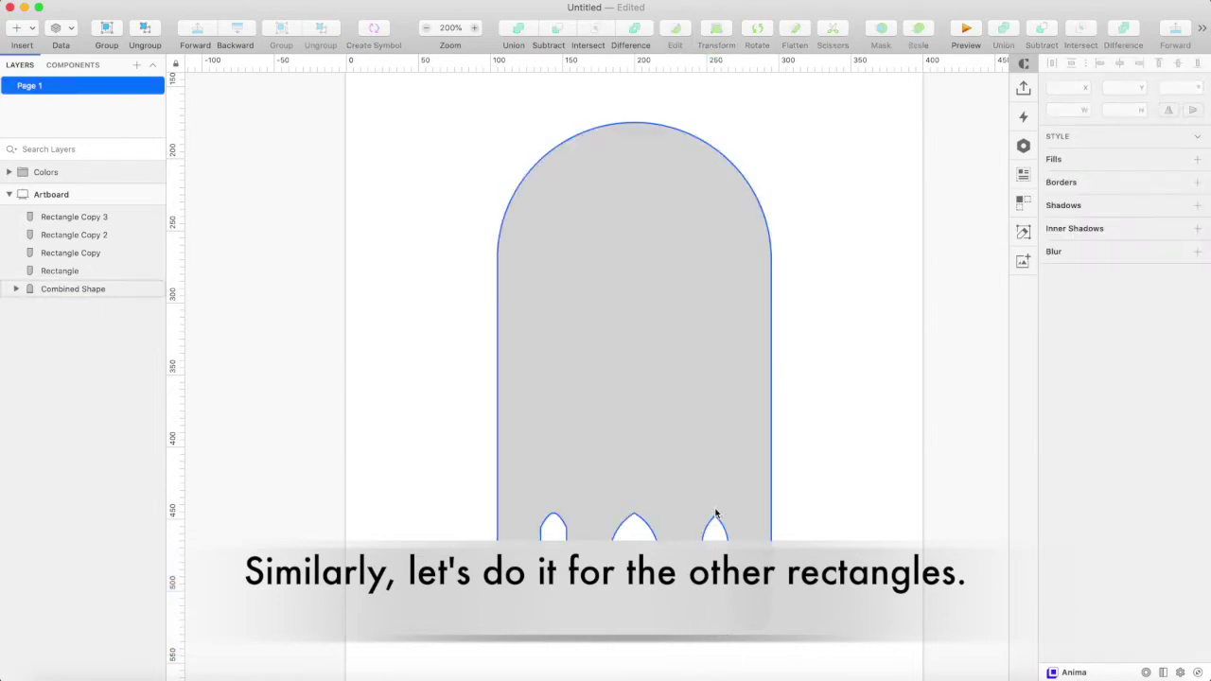
Step: Convert the third cutout's top point to a mirrored curve point
double_click(716, 520)
double_click(716, 519)
click(715, 517)
click(1064, 155)
key(2)
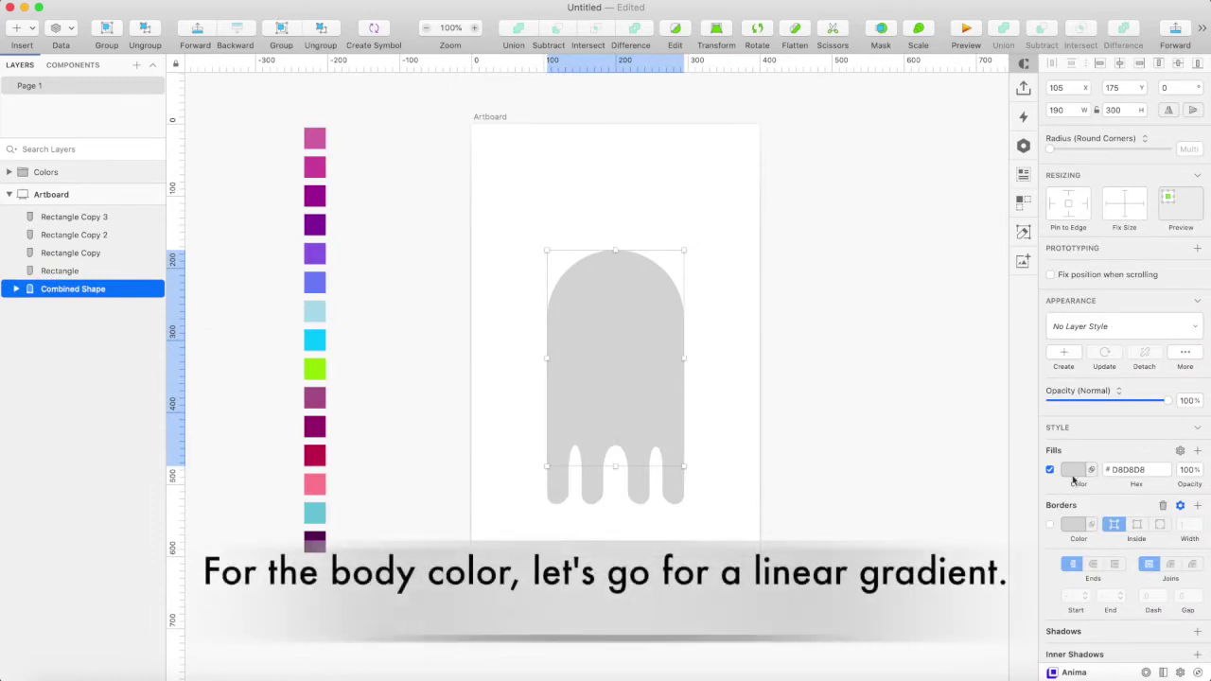
Step: Change the body's fill to a linear gradient and add two colour stops between its ends
click(1073, 471)
click(1100, 452)
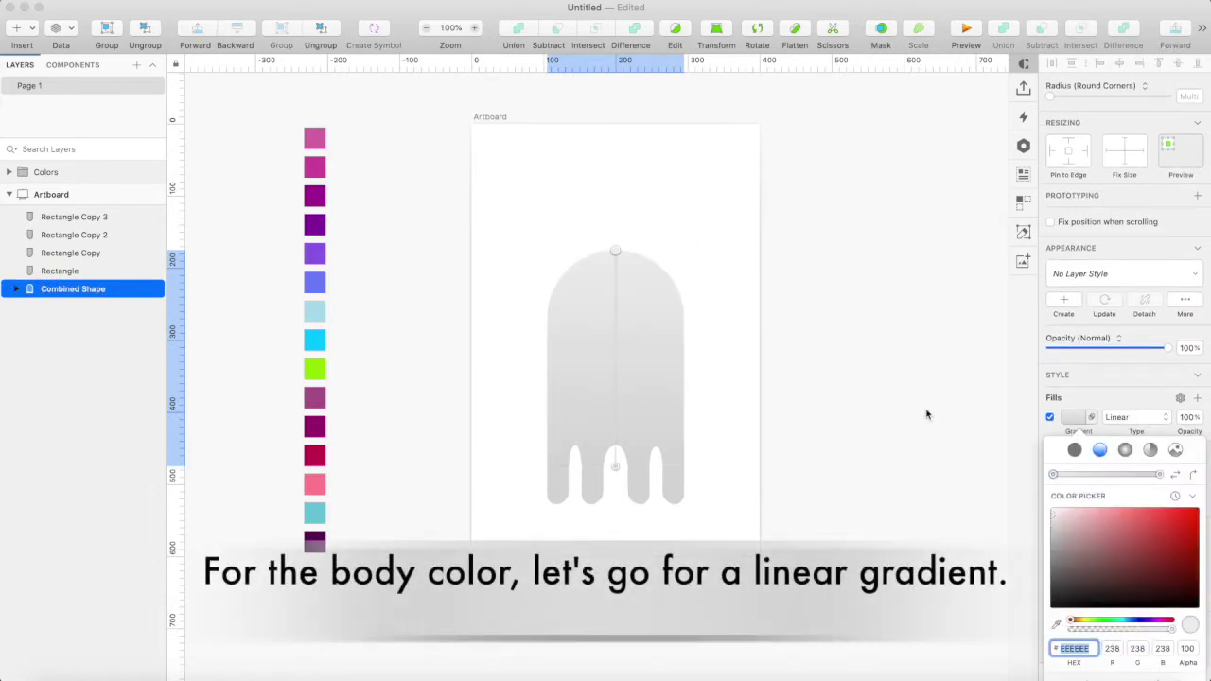
click(615, 322)
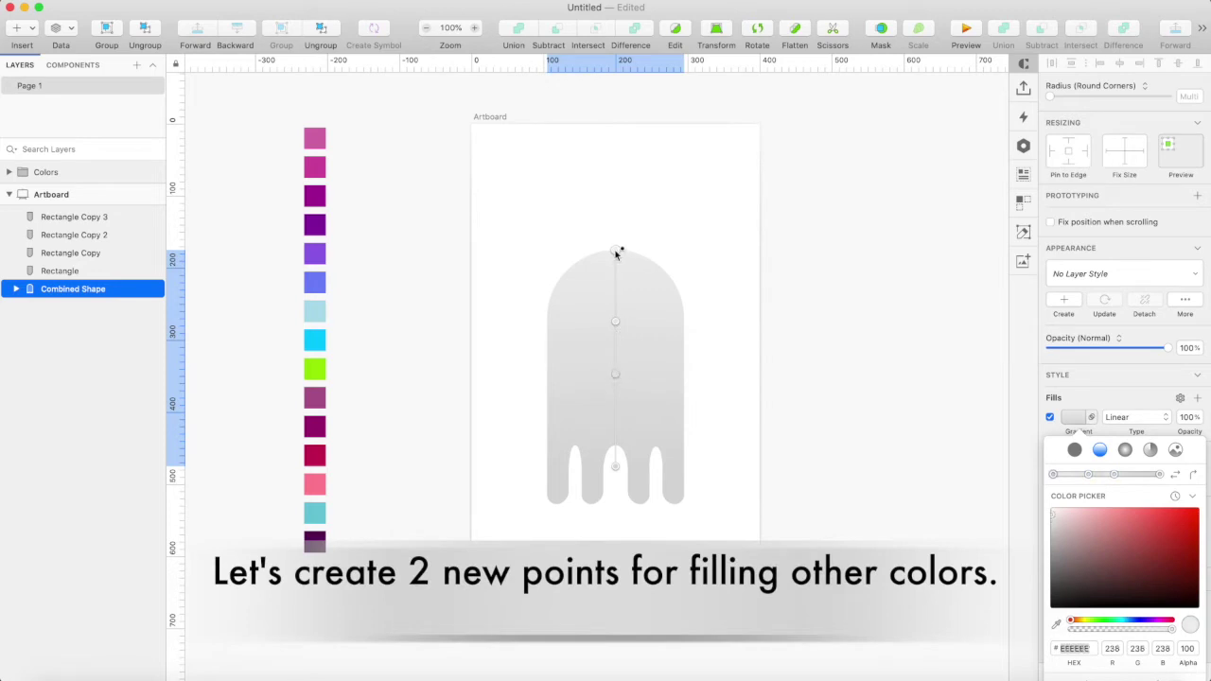
Step: Sample the palette's first two pink swatches for the upper gradient stops: #D471AD at the top and #D04FA1 for the second
click(1057, 625)
click(315, 138)
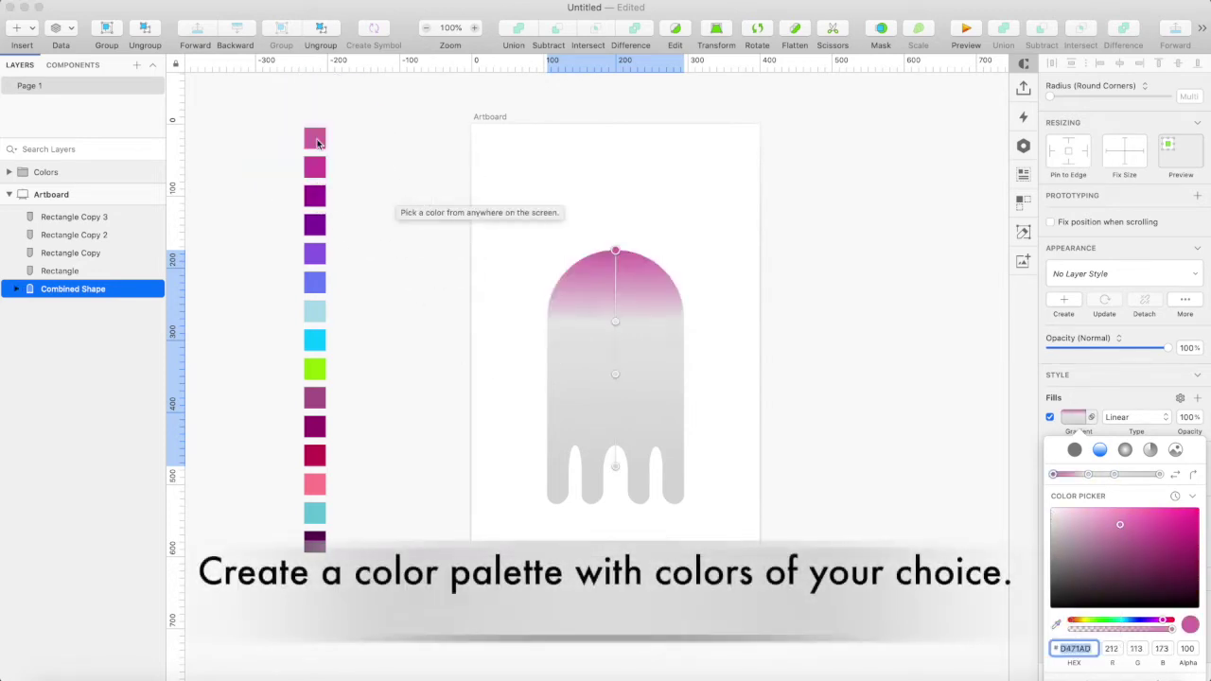
click(615, 323)
click(1056, 625)
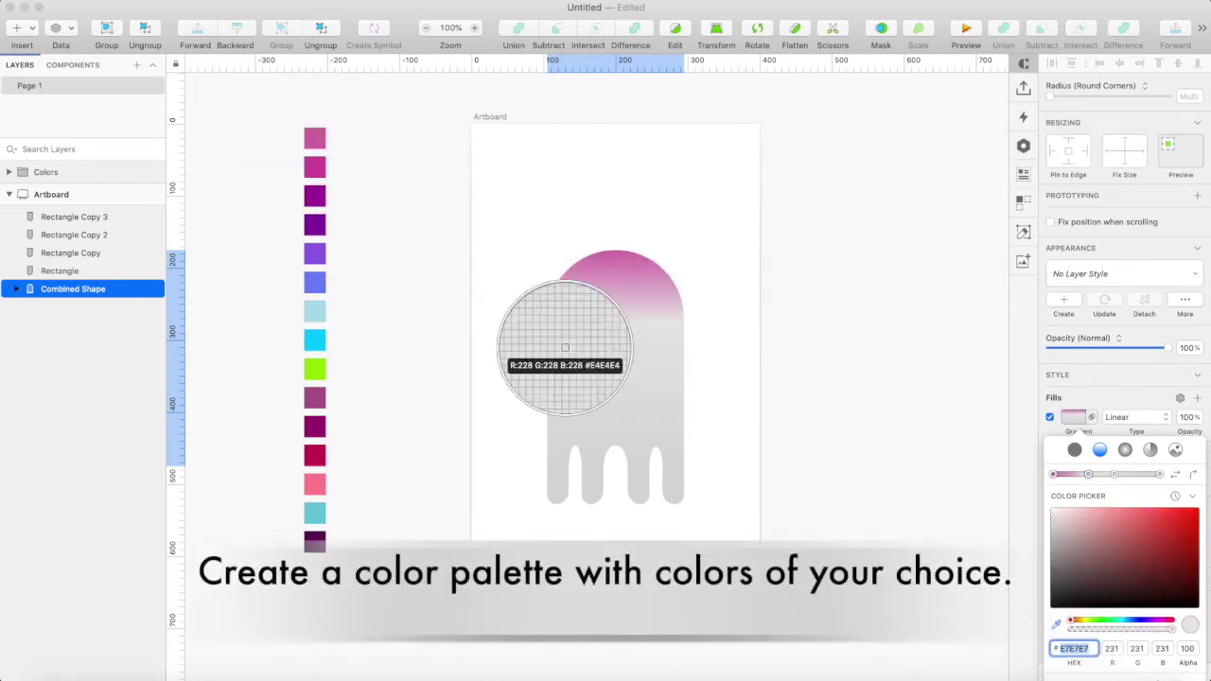
click(311, 171)
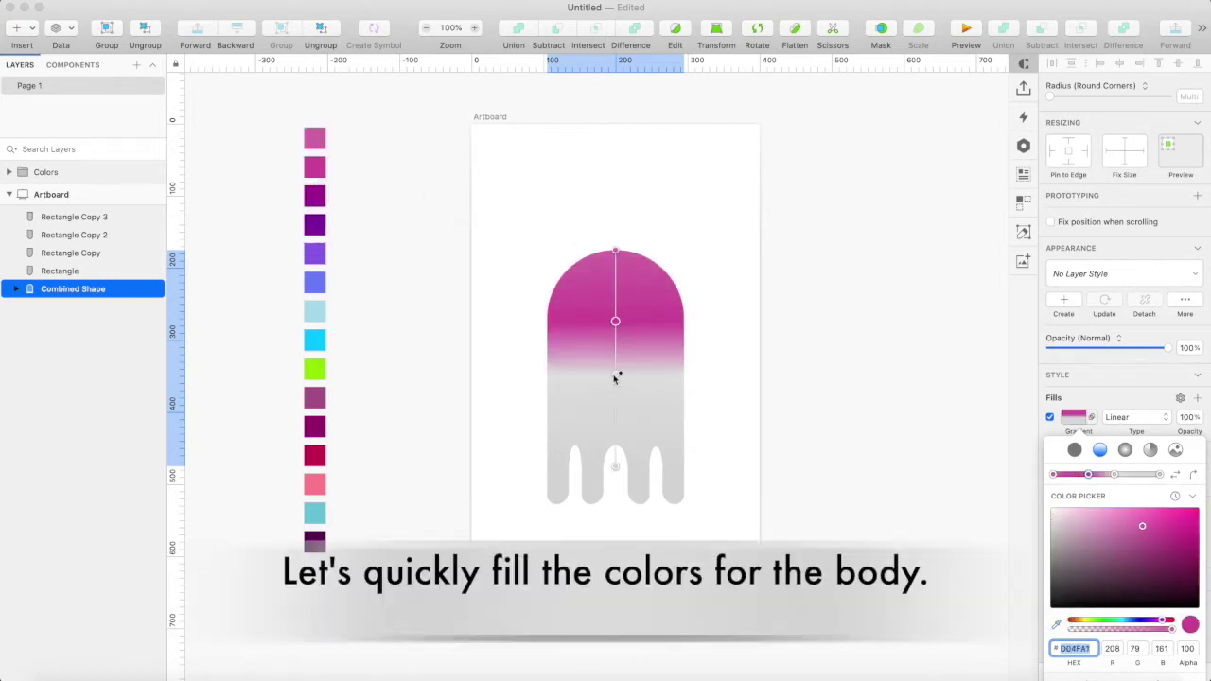
Step: Sample the palette for the lower gradient stops: purple #A7109A for the third and the fourth swatch's dark violet for the bottom
click(615, 374)
click(1056, 625)
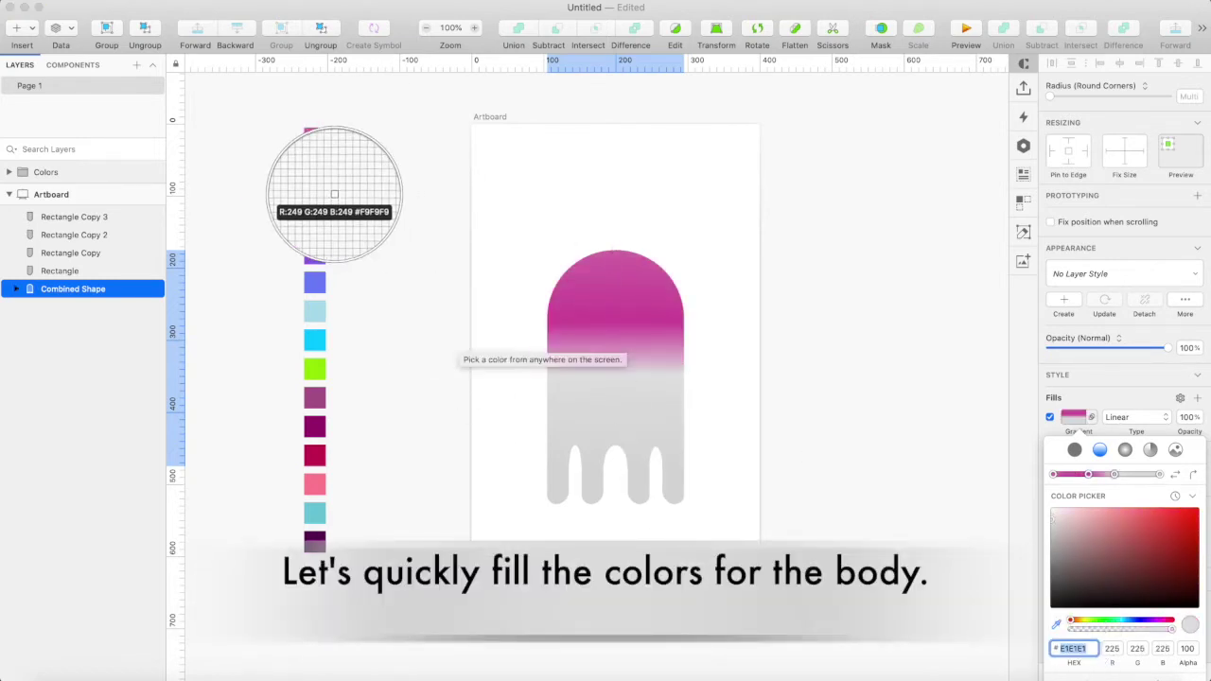
click(315, 199)
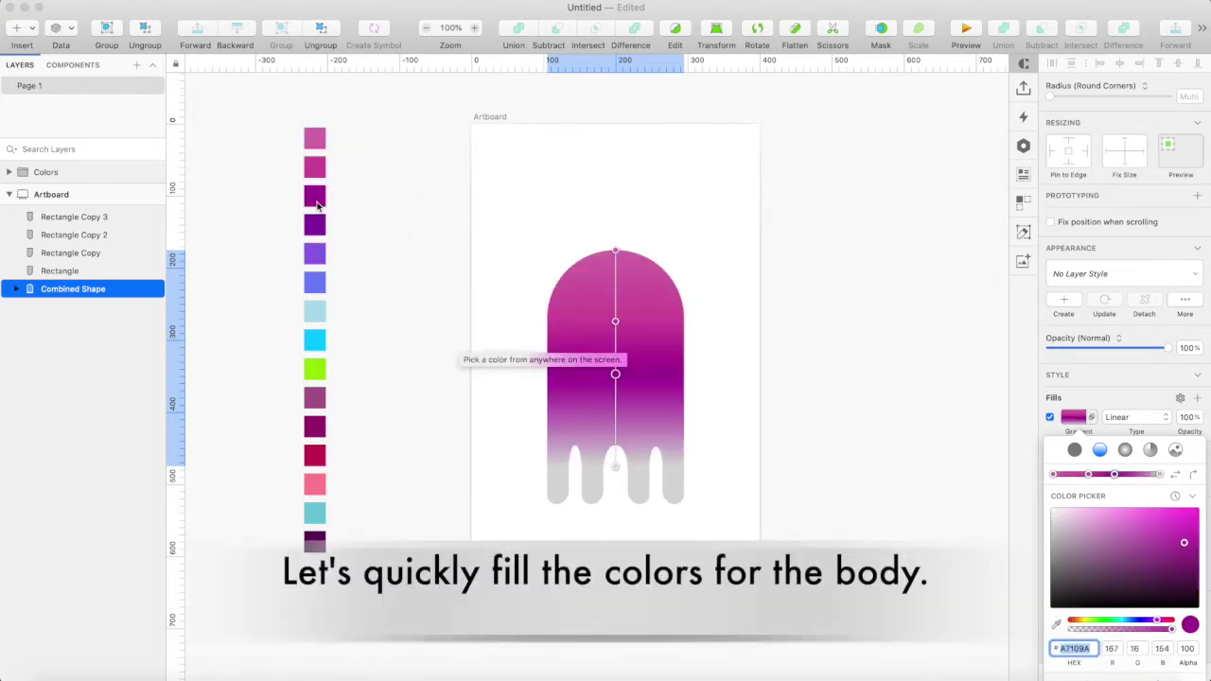
click(622, 469)
click(1056, 624)
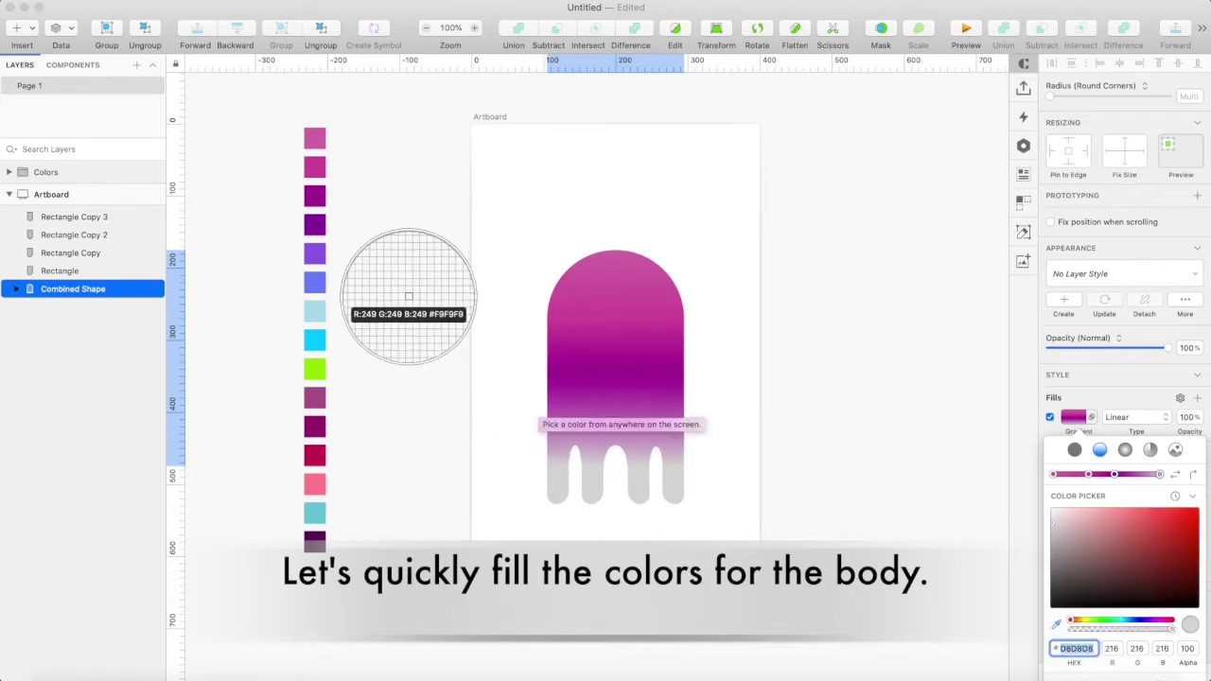
click(316, 227)
click(559, 451)
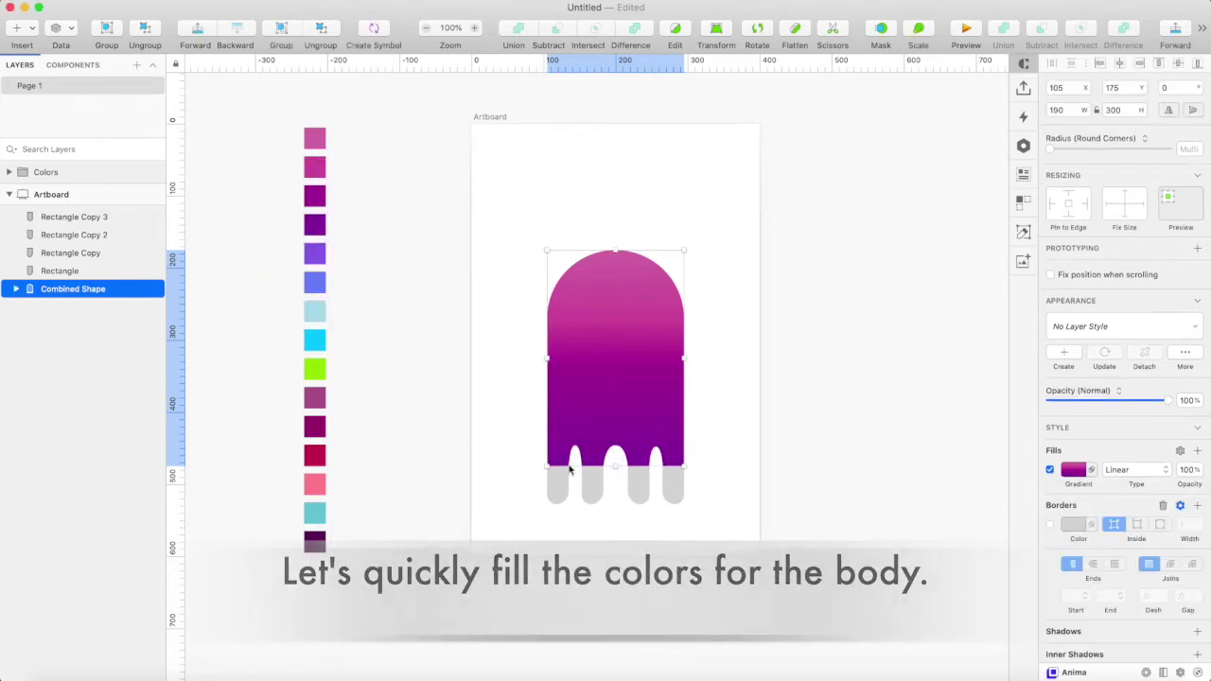
Step: Give all four tentacles a linear gradient fill and sample the palette's fifth swatch, violet #9166E3, for the top stop
click(561, 476)
shift+click(594, 487)
shift+click(639, 488)
shift+click(673, 488)
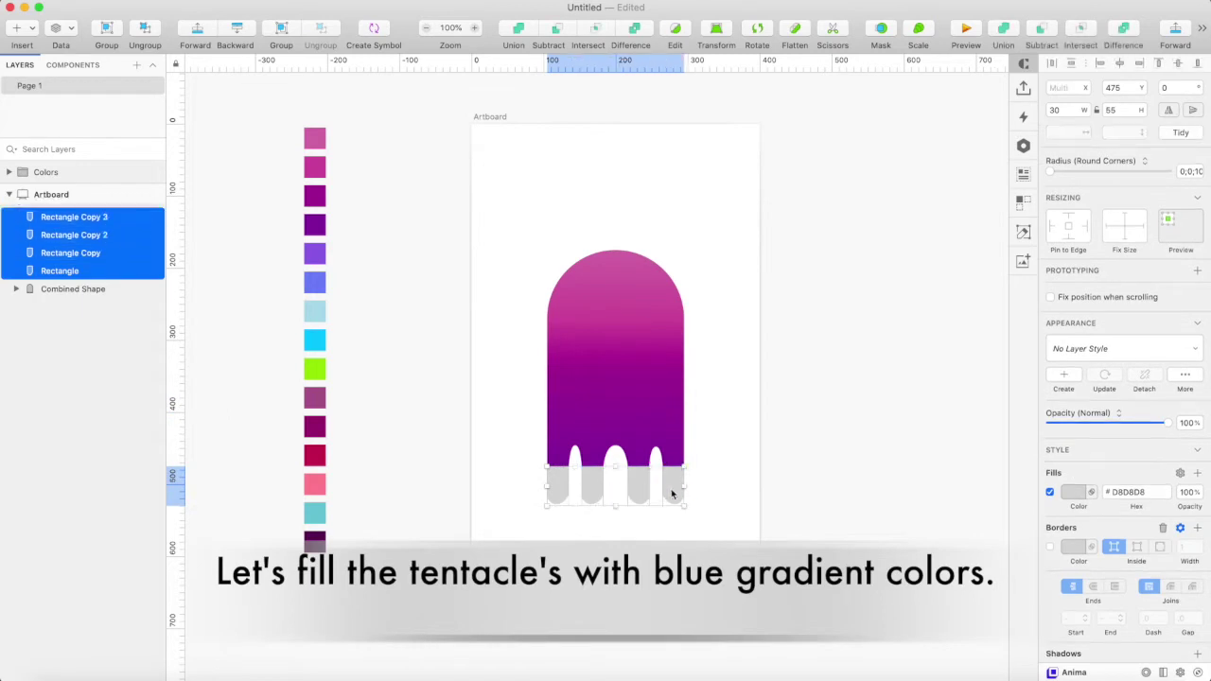
click(1072, 493)
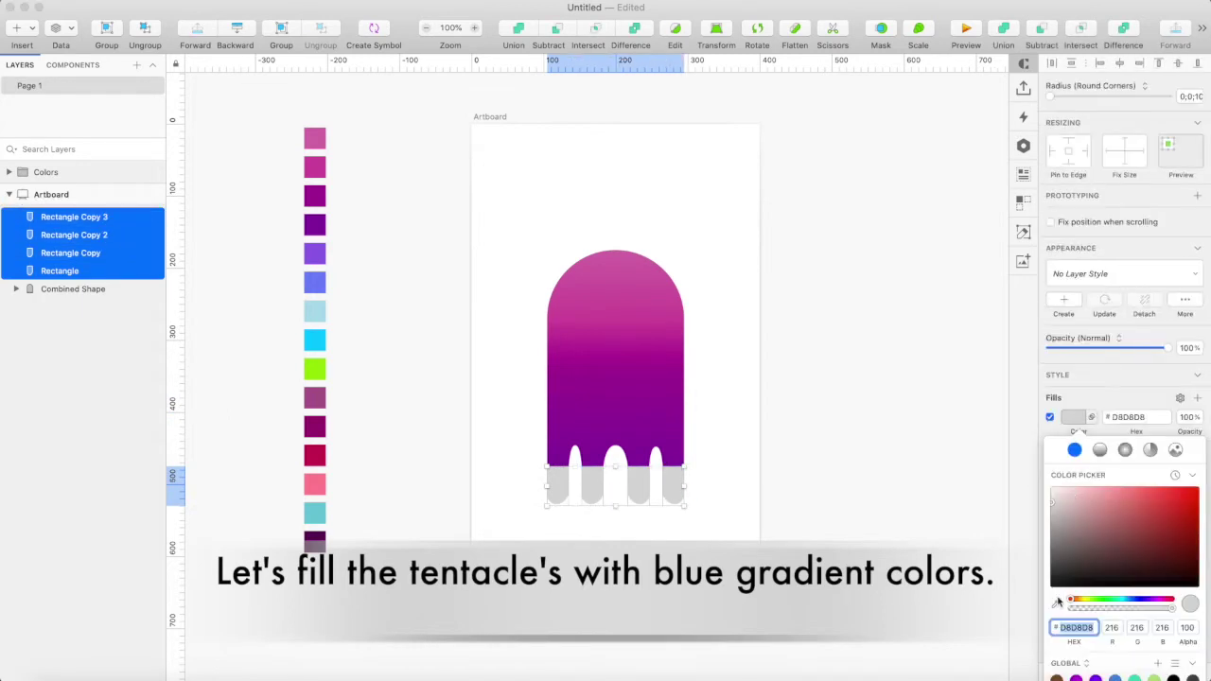
click(1100, 450)
click(1056, 624)
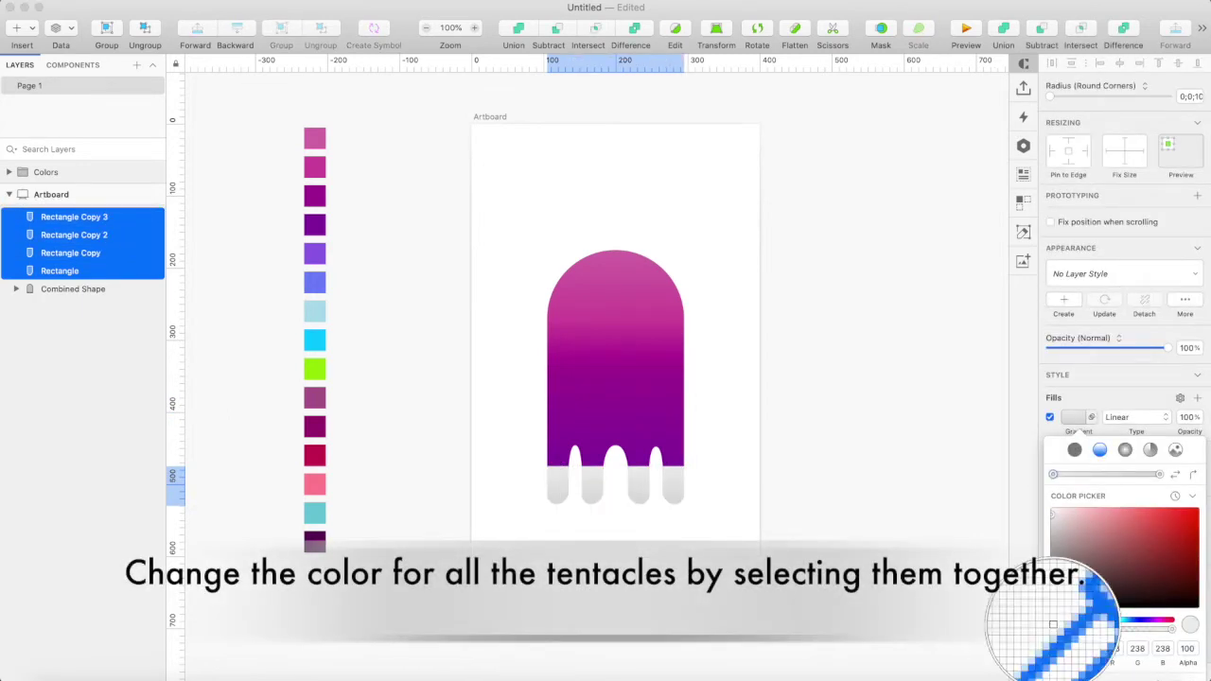
click(314, 256)
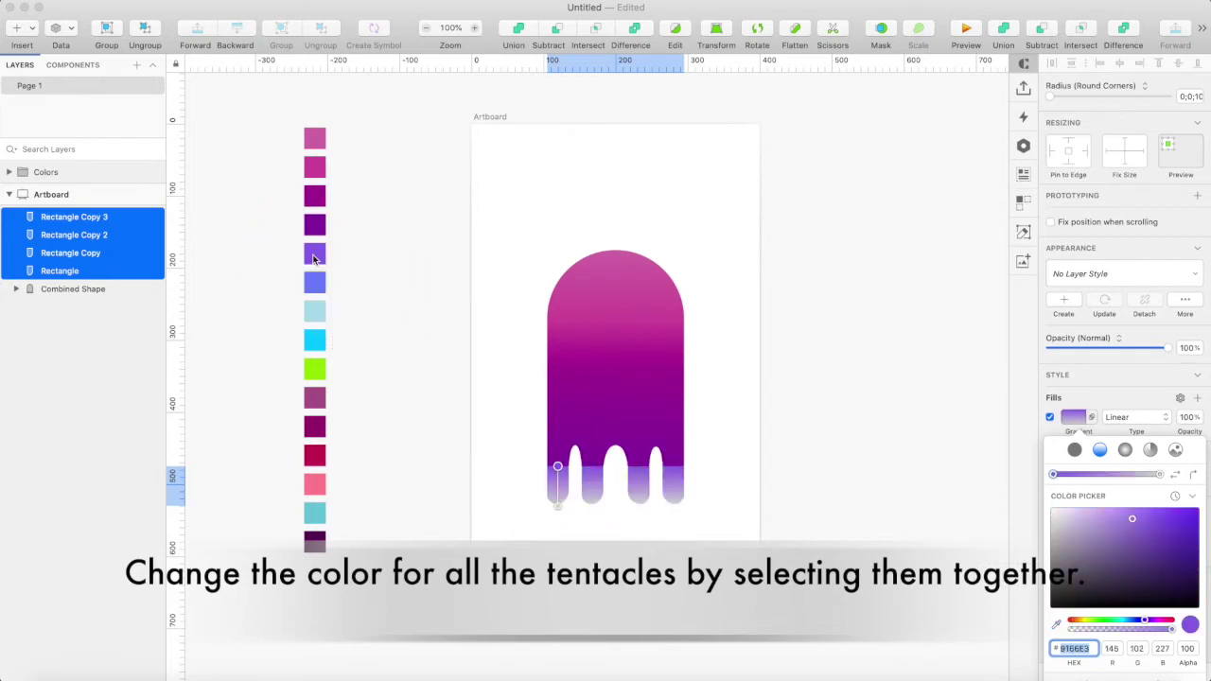
Step: Sample the palette's sixth swatch, the periwinkle blue, for the bottom stop of the tentacles' gradient
click(557, 507)
click(1056, 623)
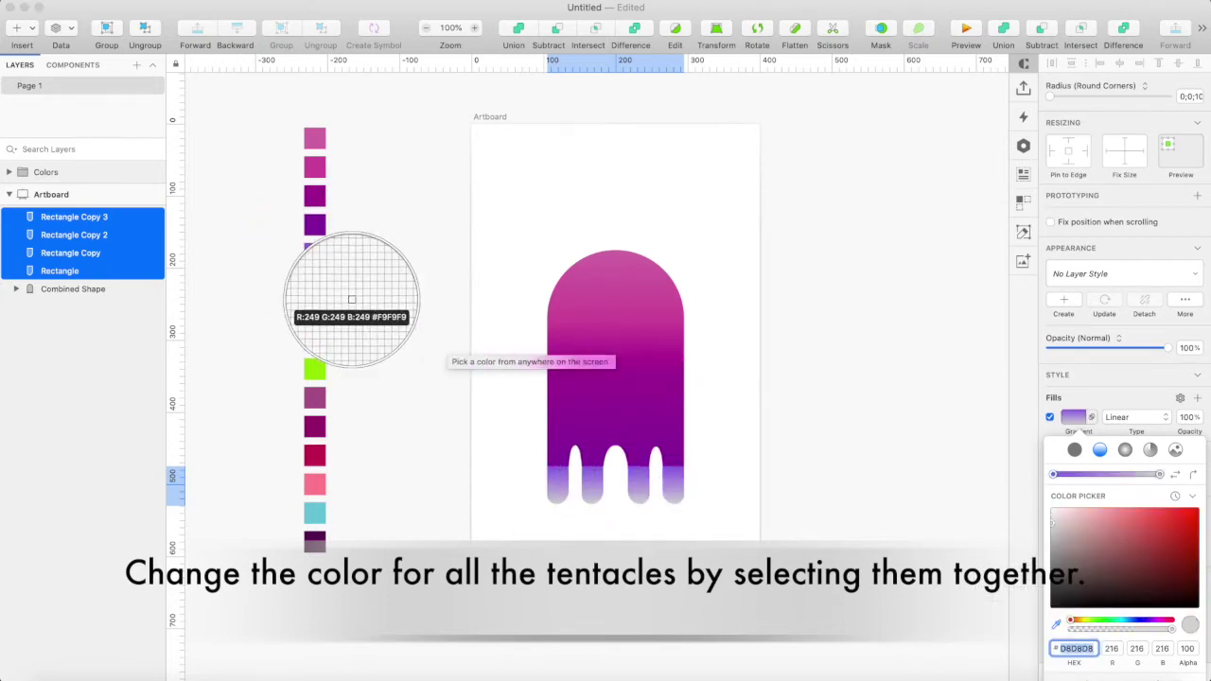
click(314, 283)
key(Escape)
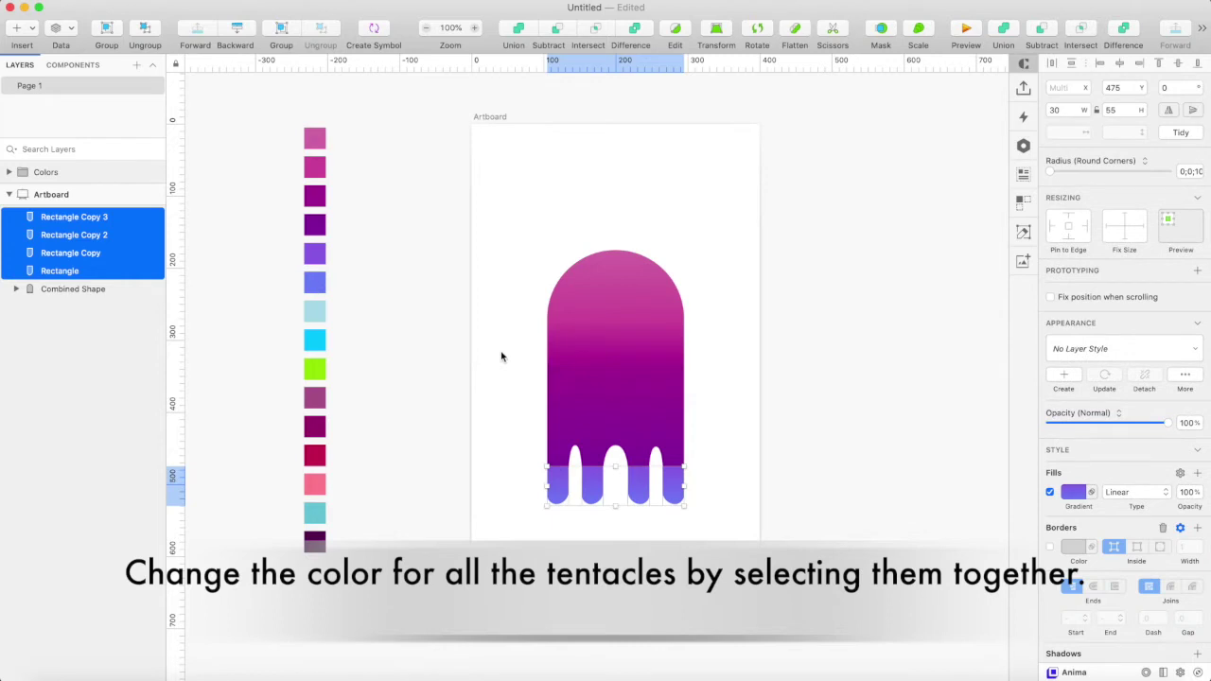
click(484, 336)
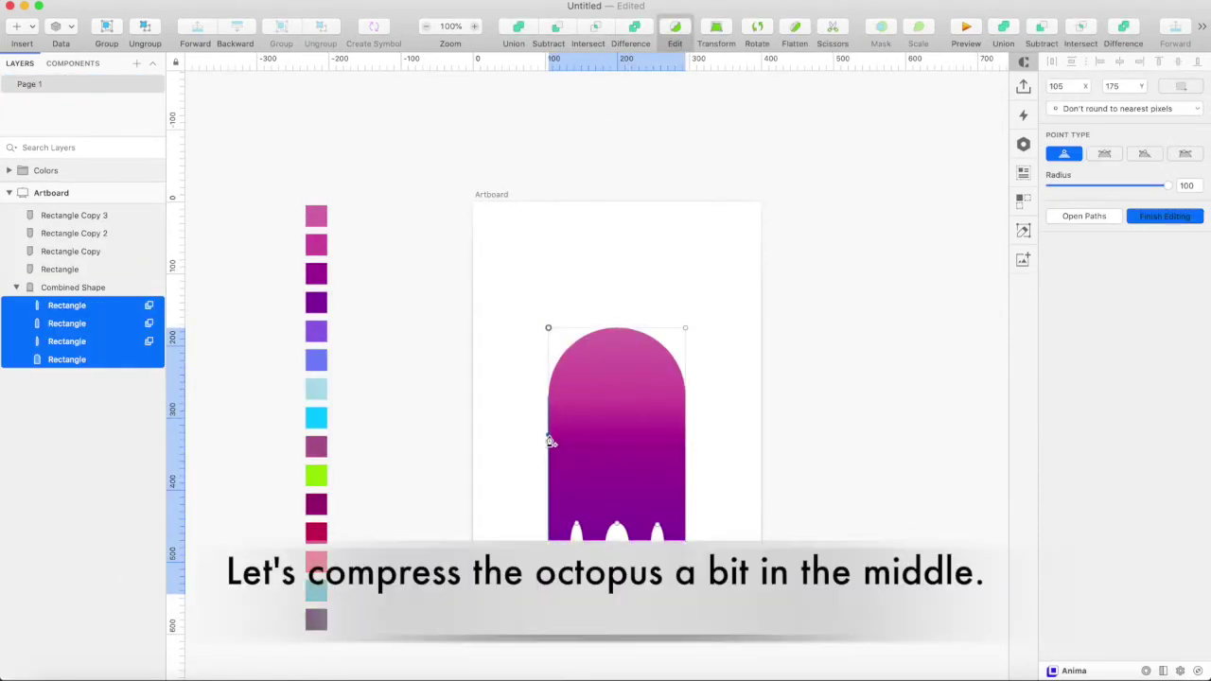
Step: Add a point to each side edge of the body around mid-height and move both 5 px inward
click(548, 441)
click(685, 439)
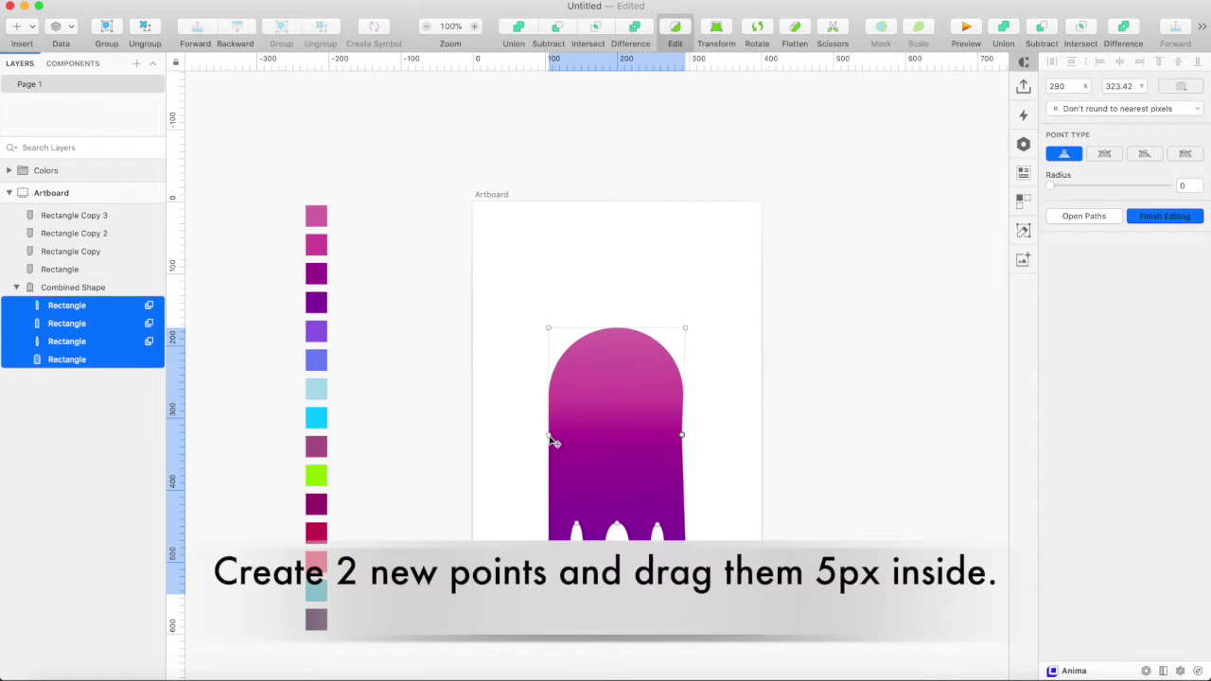
key(Escape)
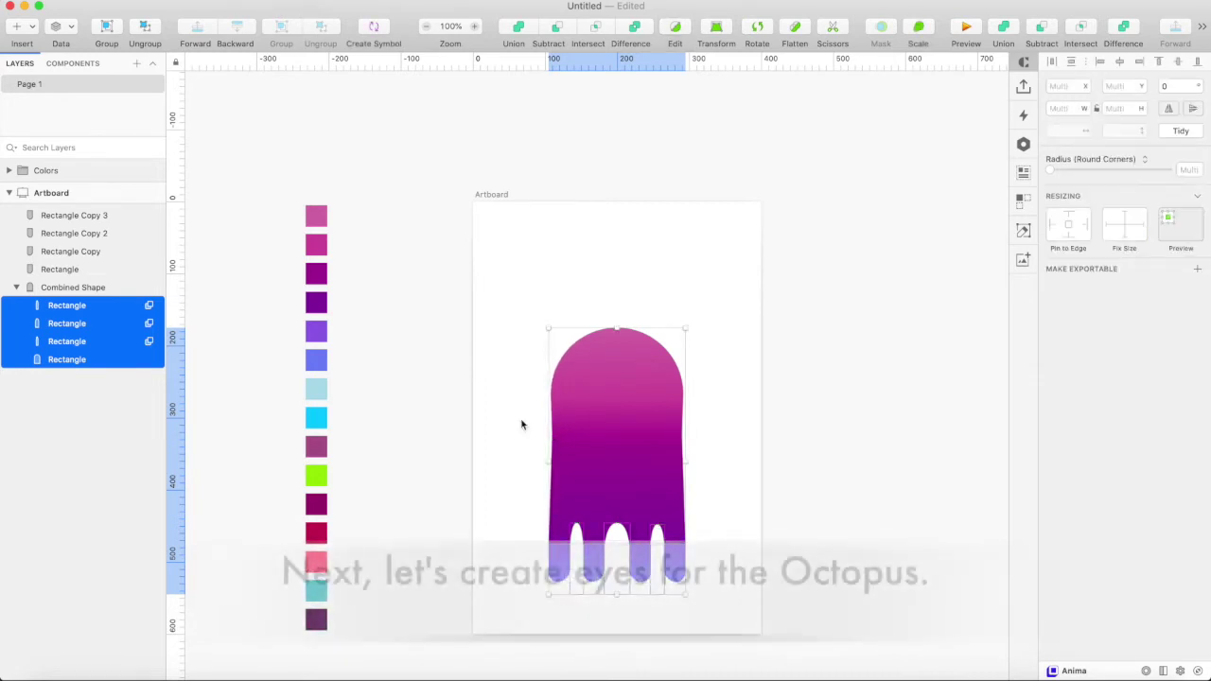
Step: Draw a borderless 80 × 80 circle at the left of the body for the eye and fill it white (#FFFFFF)
key(super+plus)
click(467, 414)
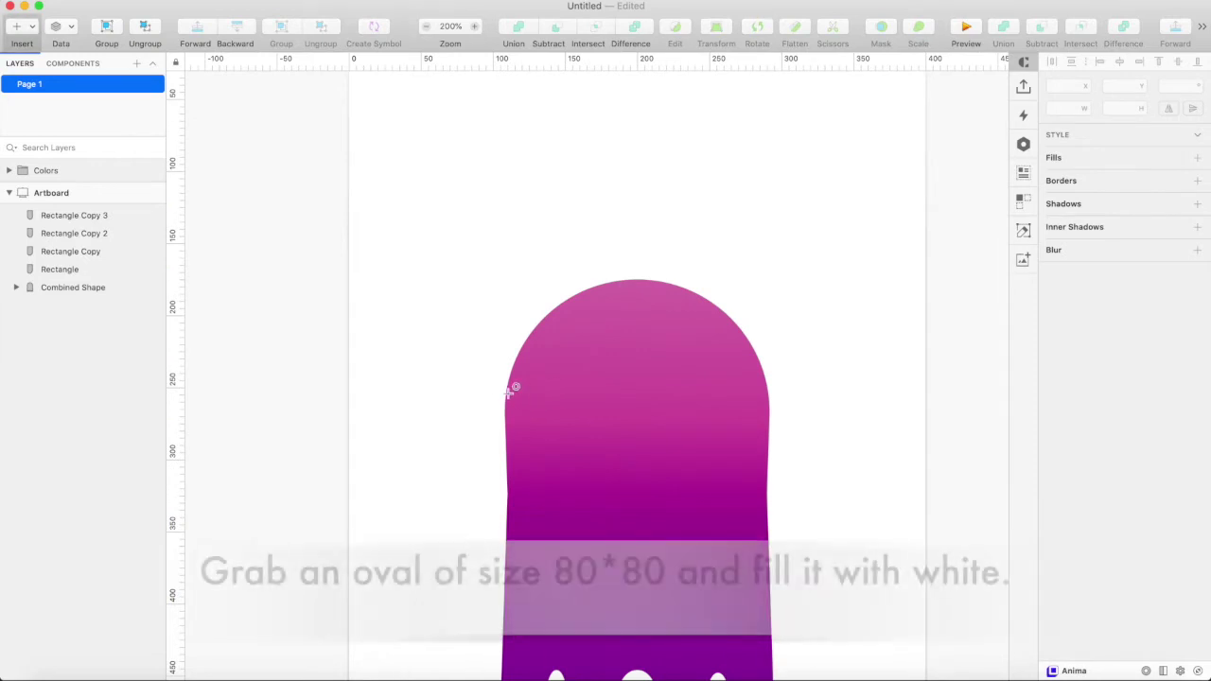
drag(511, 387, 621, 508)
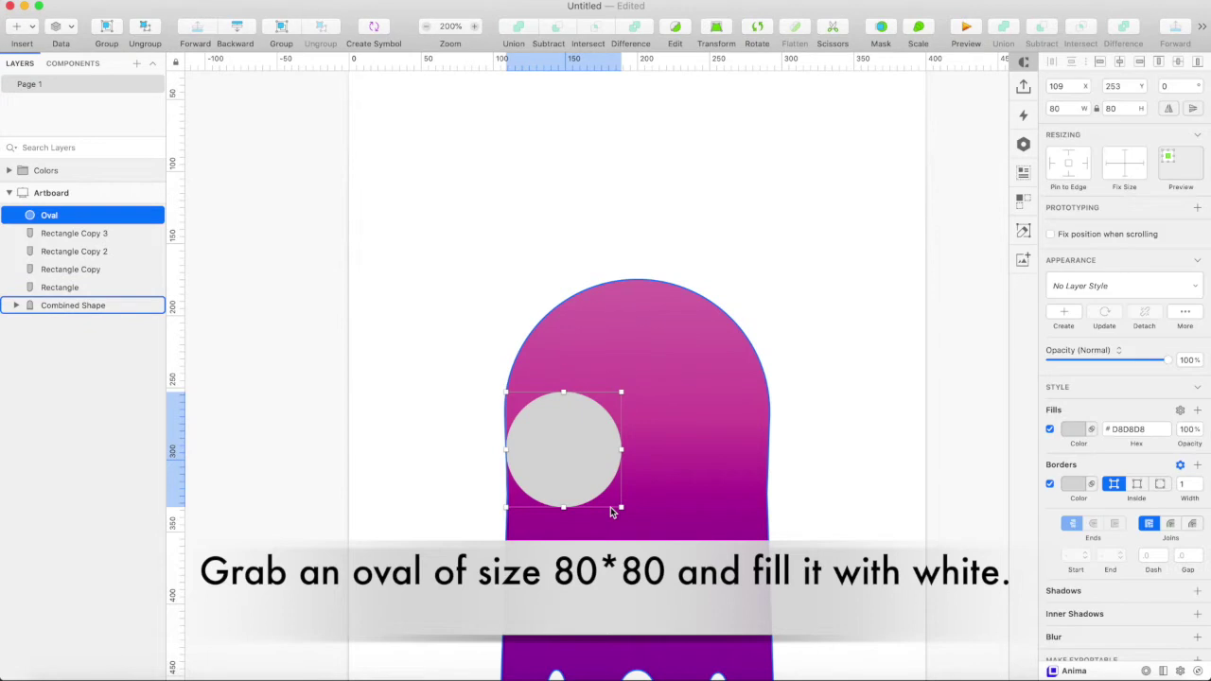
click(1049, 484)
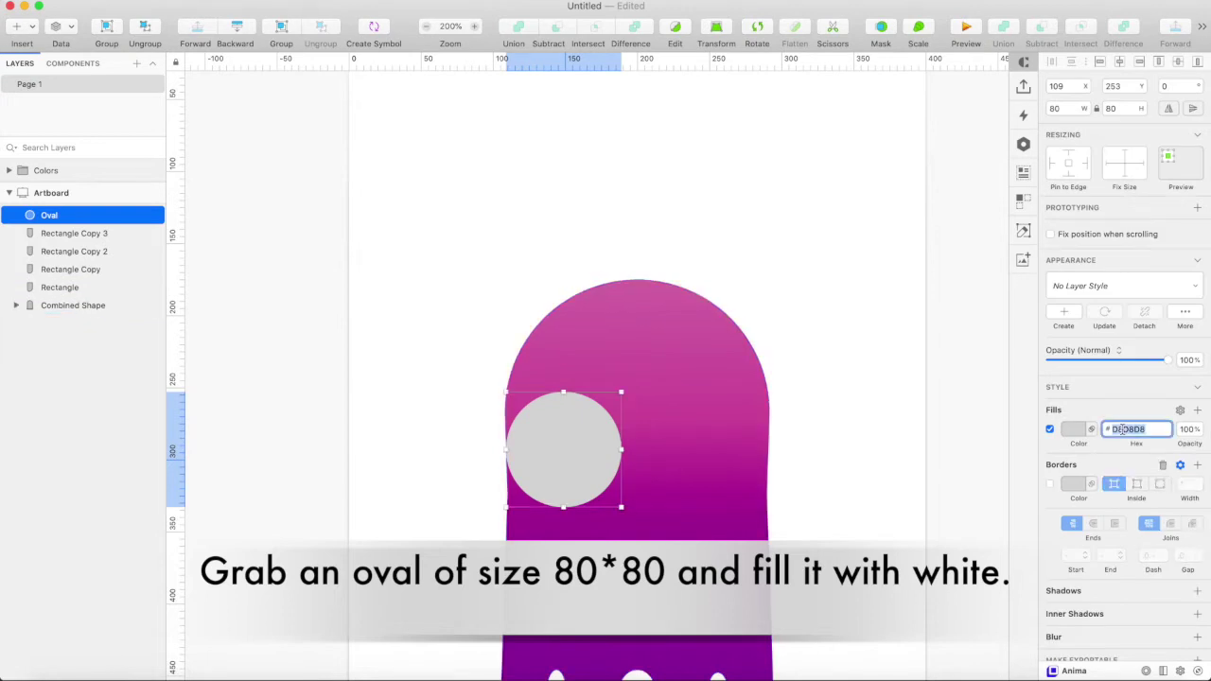
text(ffffff)
key(Return)
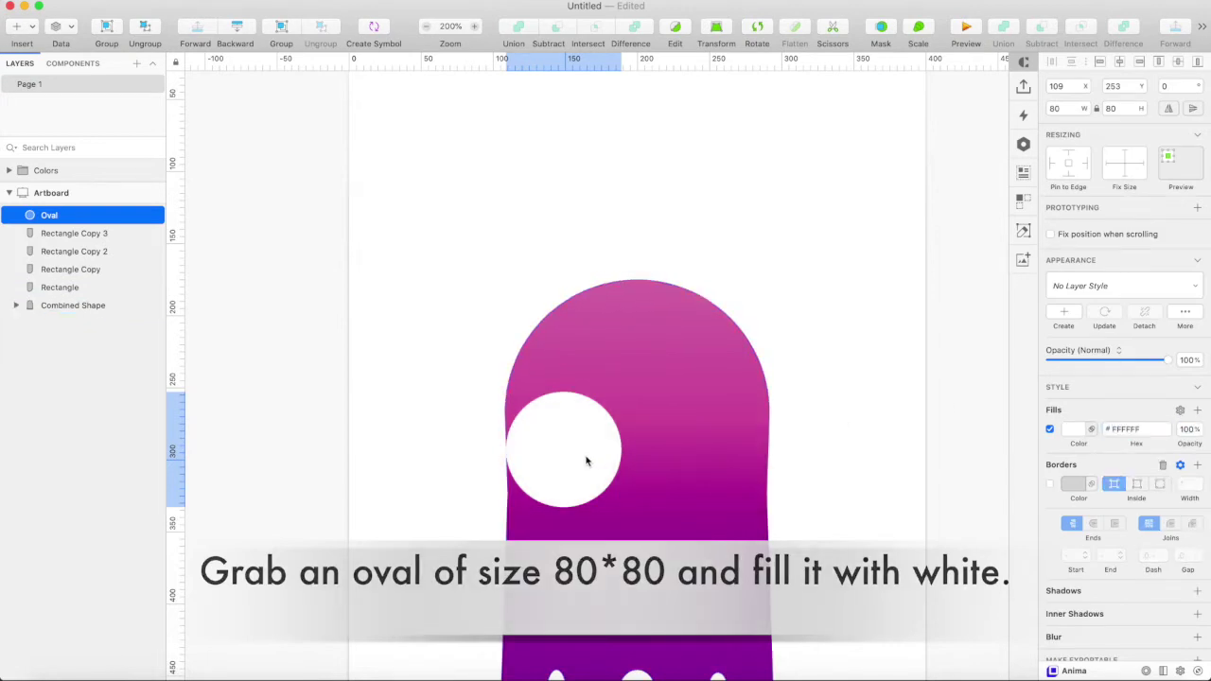
Step: Draw a borderless 60 × 60 circle inside the white eye, vertically centred and close to its right edge
key(o)
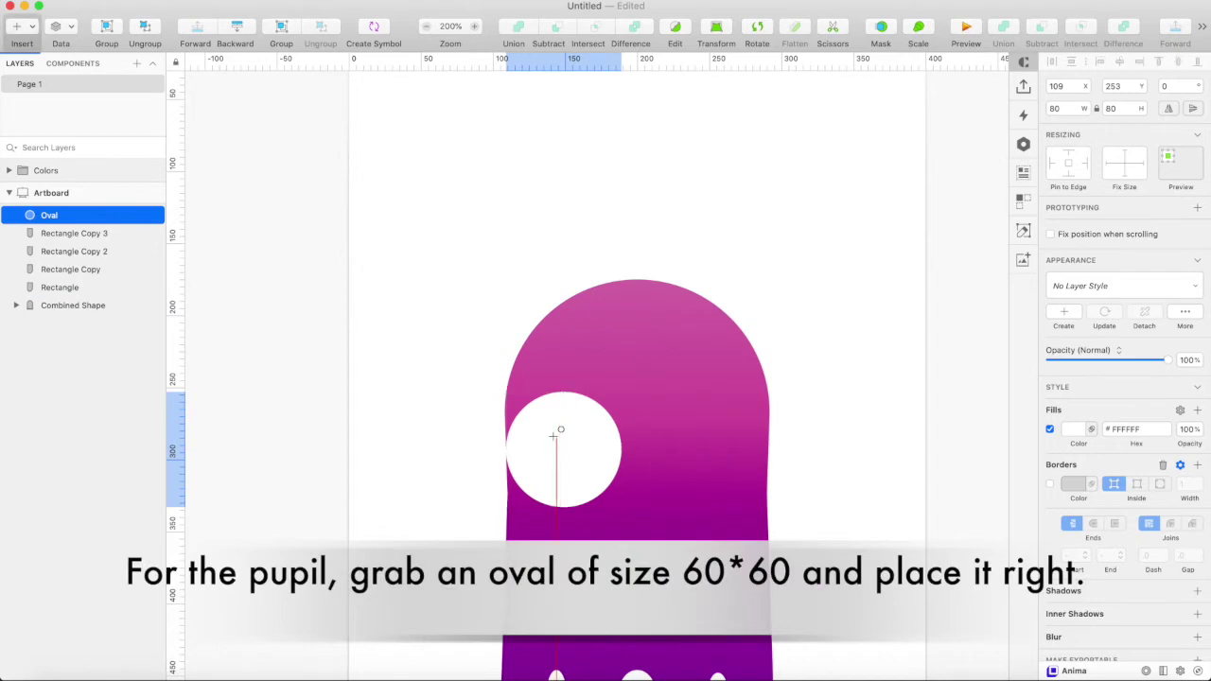
drag(553, 428, 570, 458)
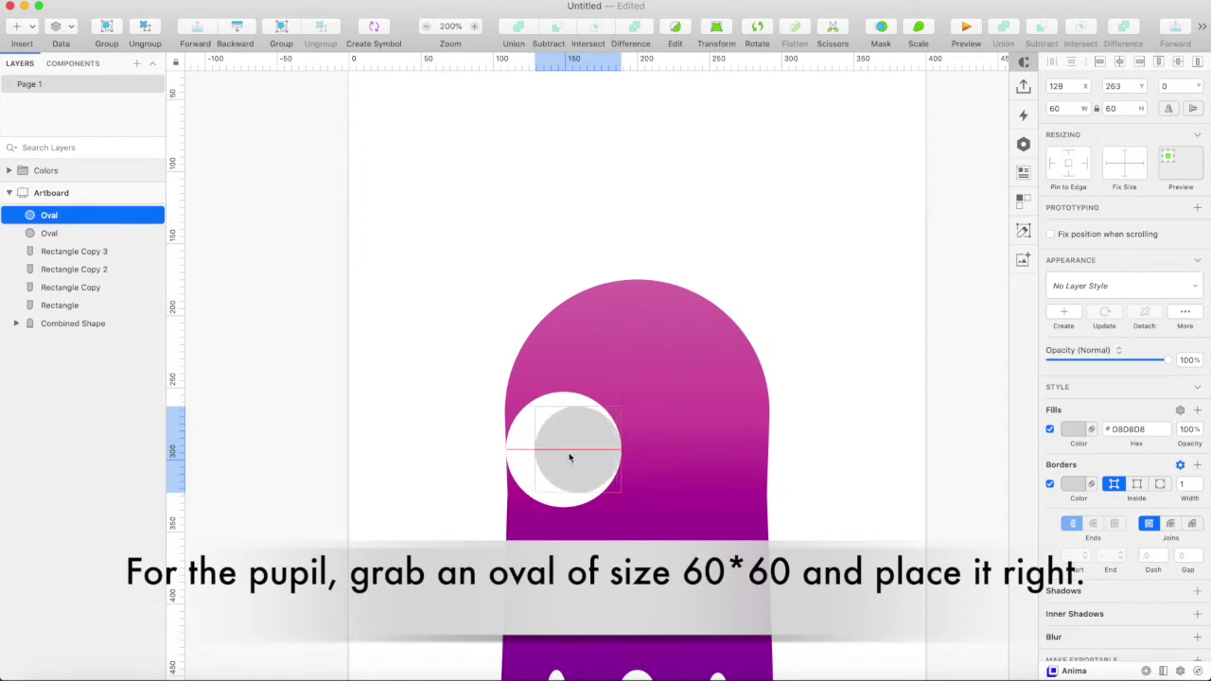
click(1049, 484)
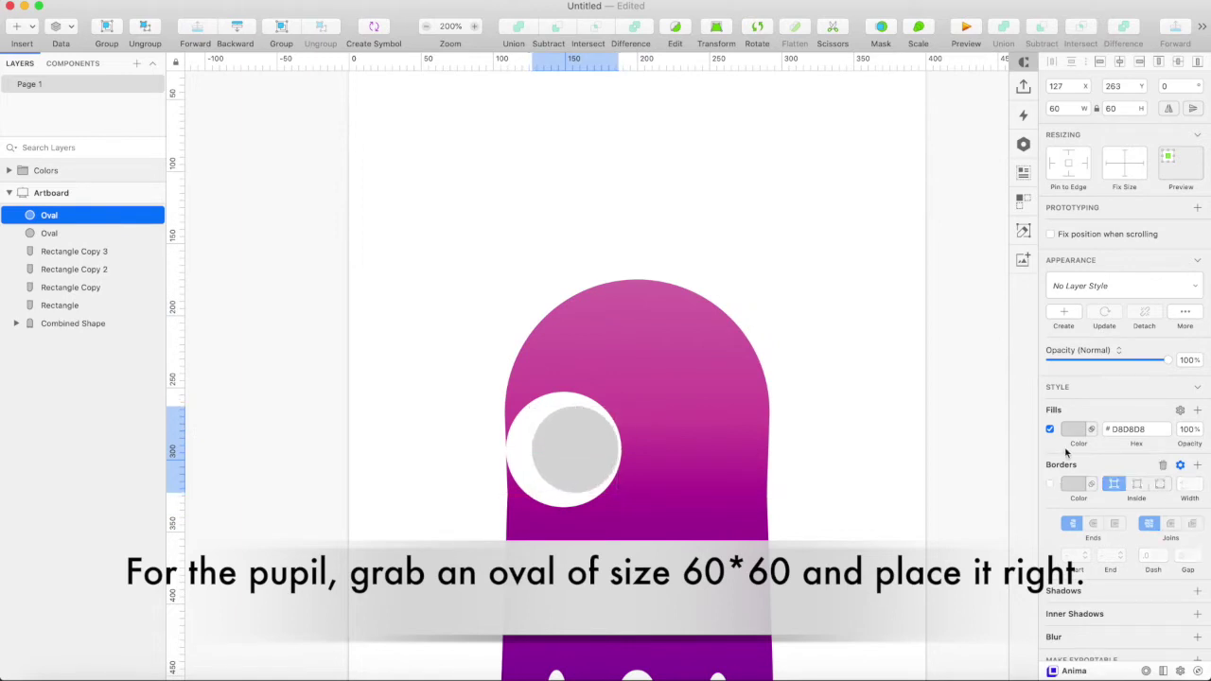
Step: Fill the 60 × 60 circle with the palette's bright blue #17CBFE and switch the fill to a linear gradient
key(super+0)
click(1072, 429)
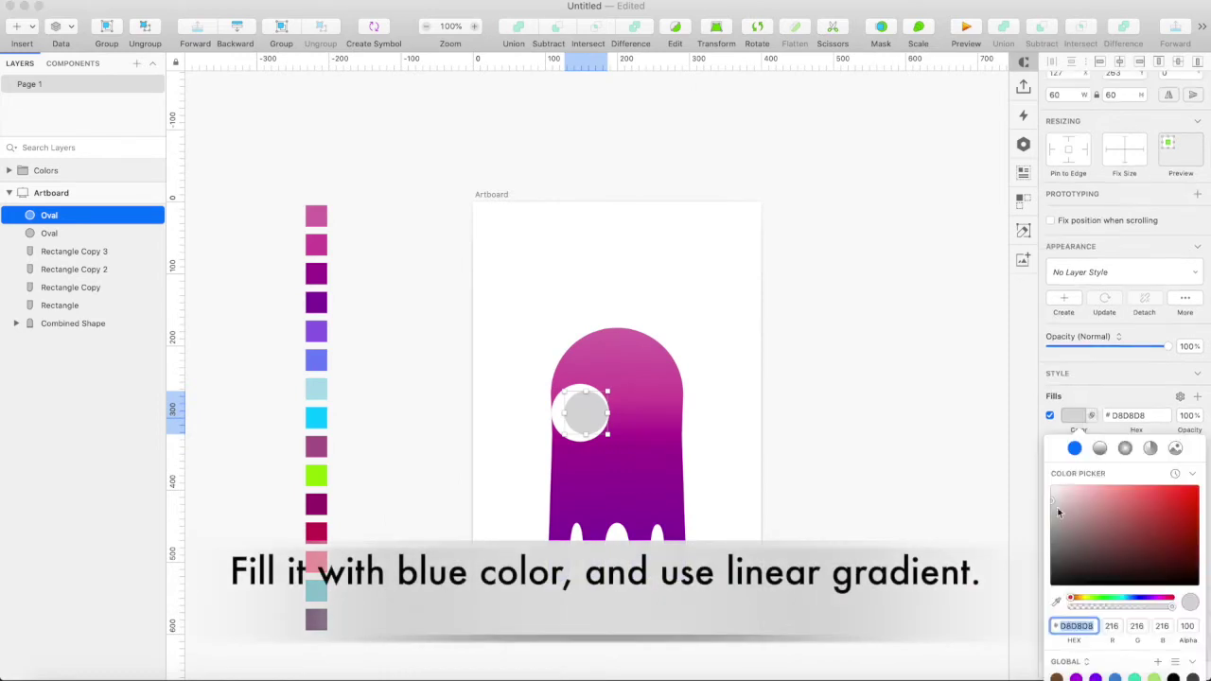
key(ctrl+c)
click(316, 417)
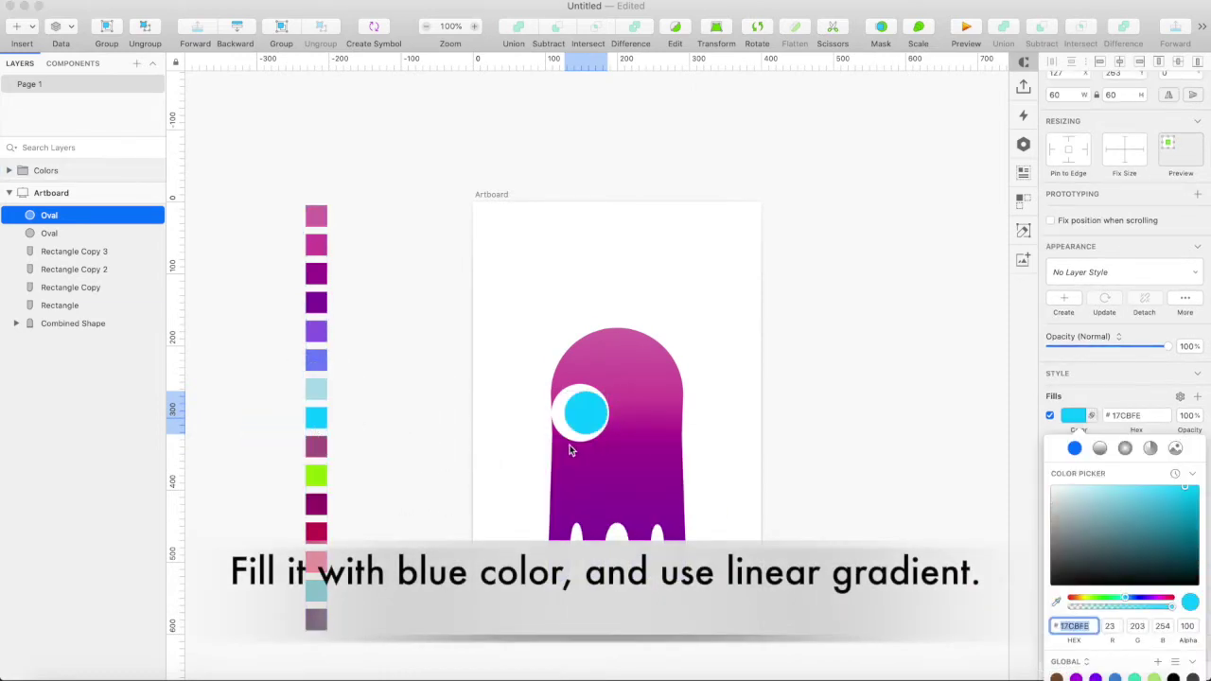
click(1100, 448)
click(839, 415)
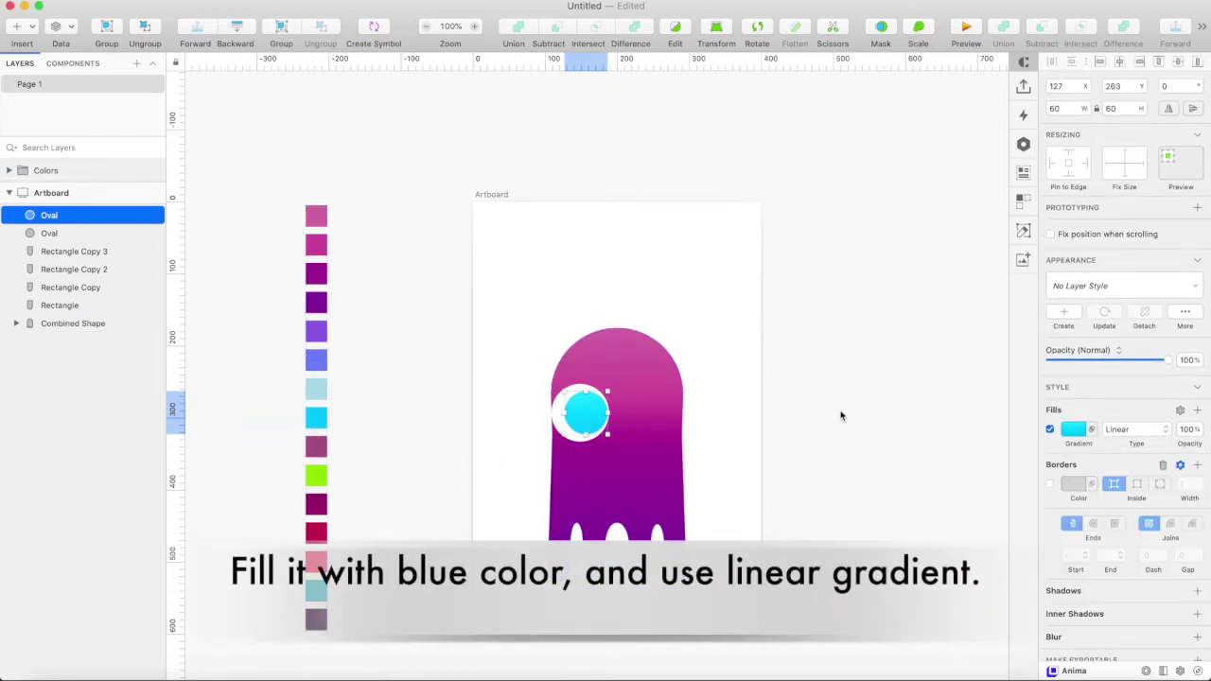
Step: Add an inner shadow to the white eye circle with a Y offset of 3 and a blur of 6
key(super+equal)
click(696, 408)
click(556, 403)
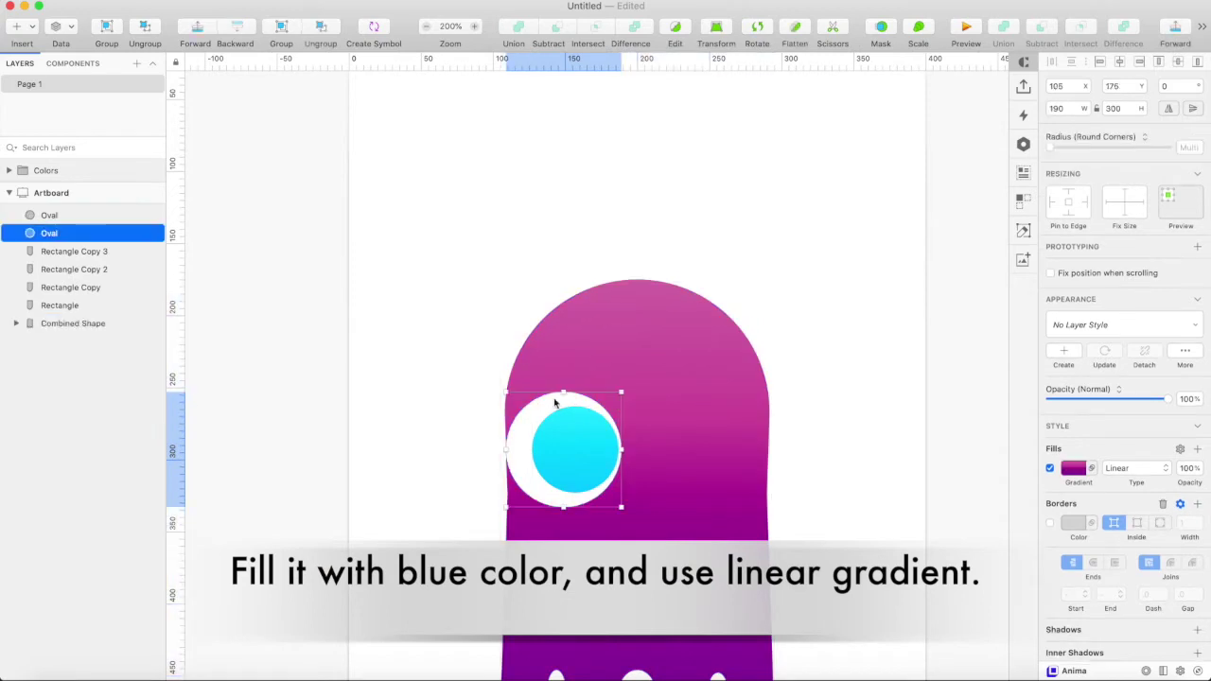
scroll(1099, 569, down, 2)
scroll(1101, 568, up, 1)
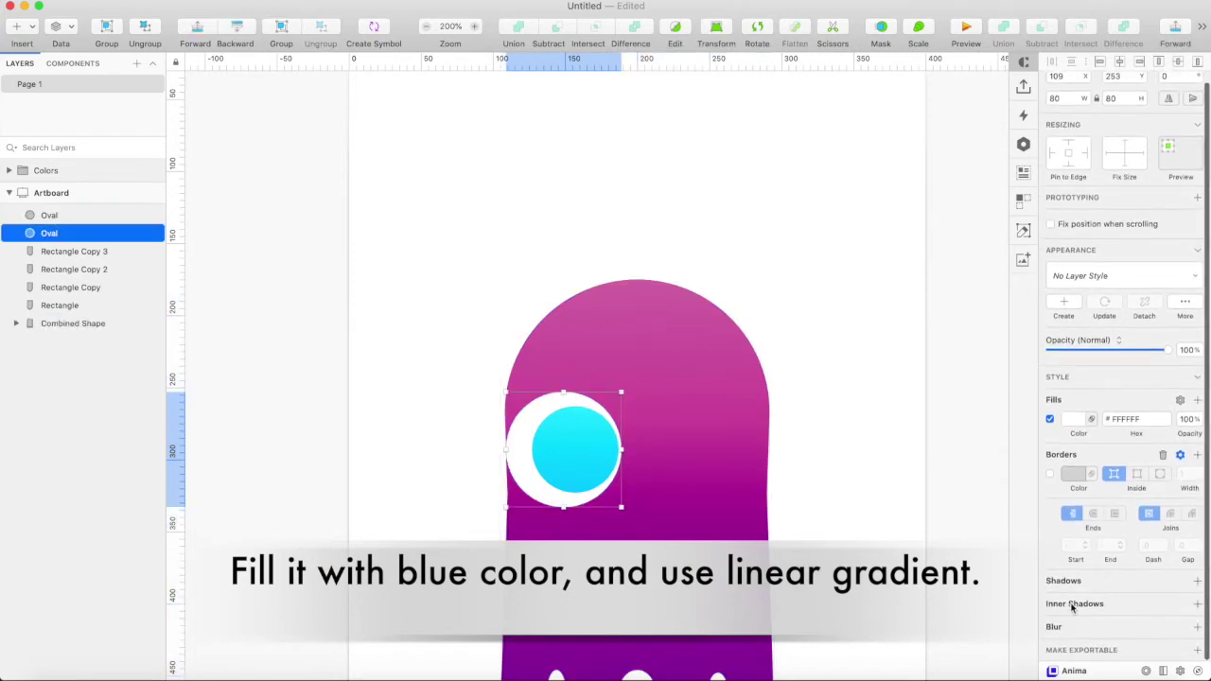
click(1198, 604)
key(Tab)
text(3)
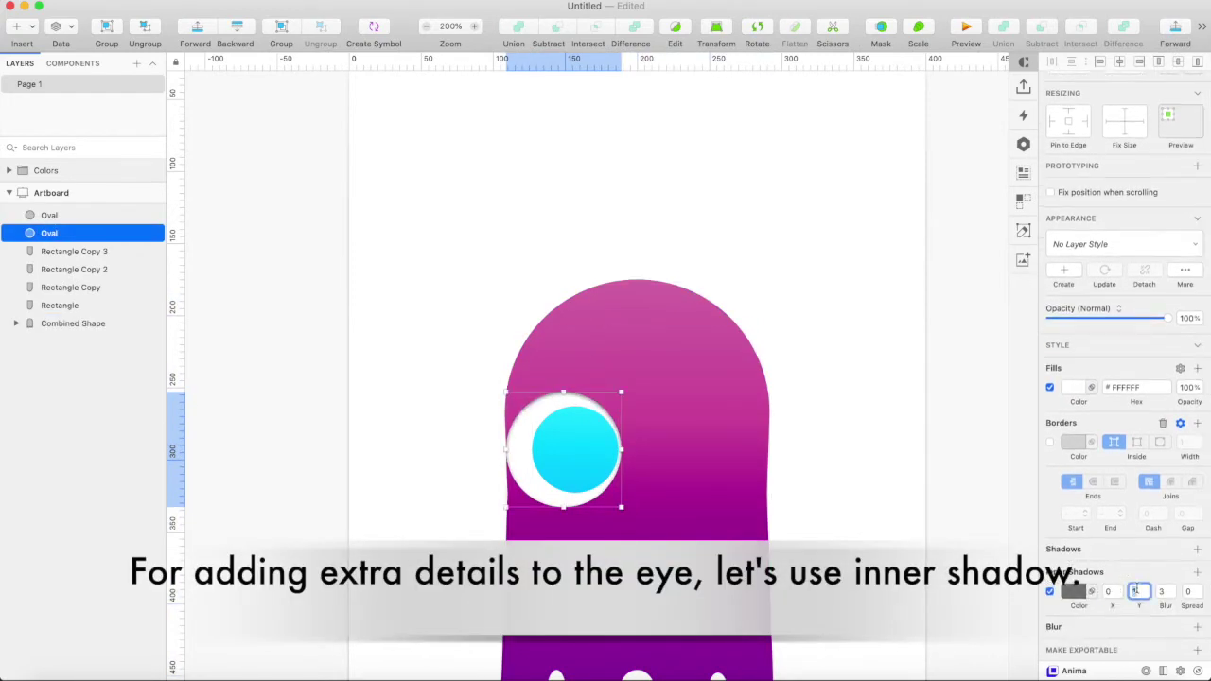
key(Tab)
text(6)
key(Tab)
scroll(730, 563, left, 5)
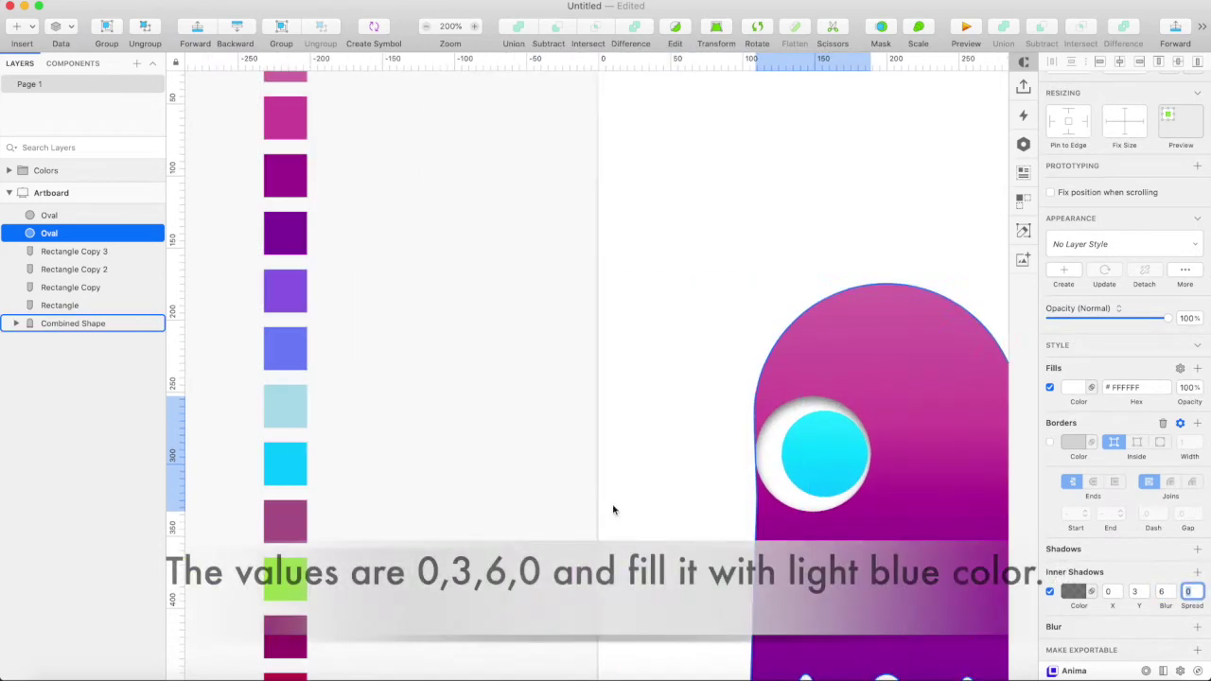
Step: Sample the palette's light blue swatch as the colour of the eye's inner shadow
click(1071, 592)
click(1056, 574)
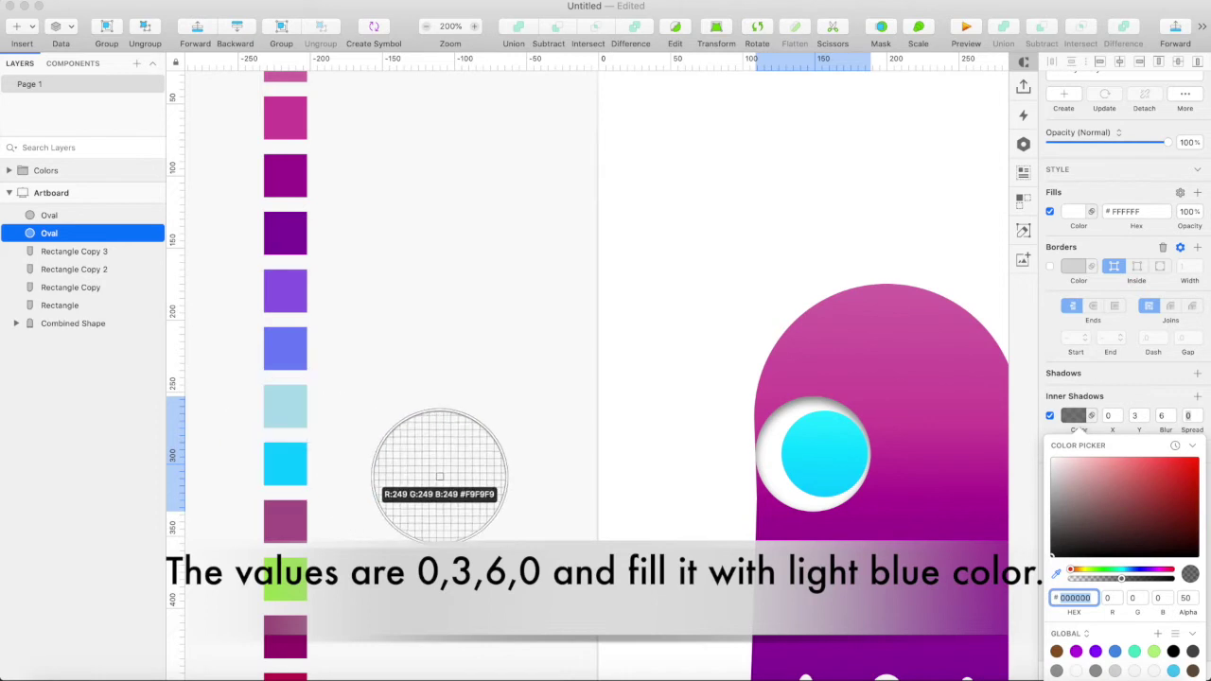
click(284, 407)
key(Escape)
key(super+0)
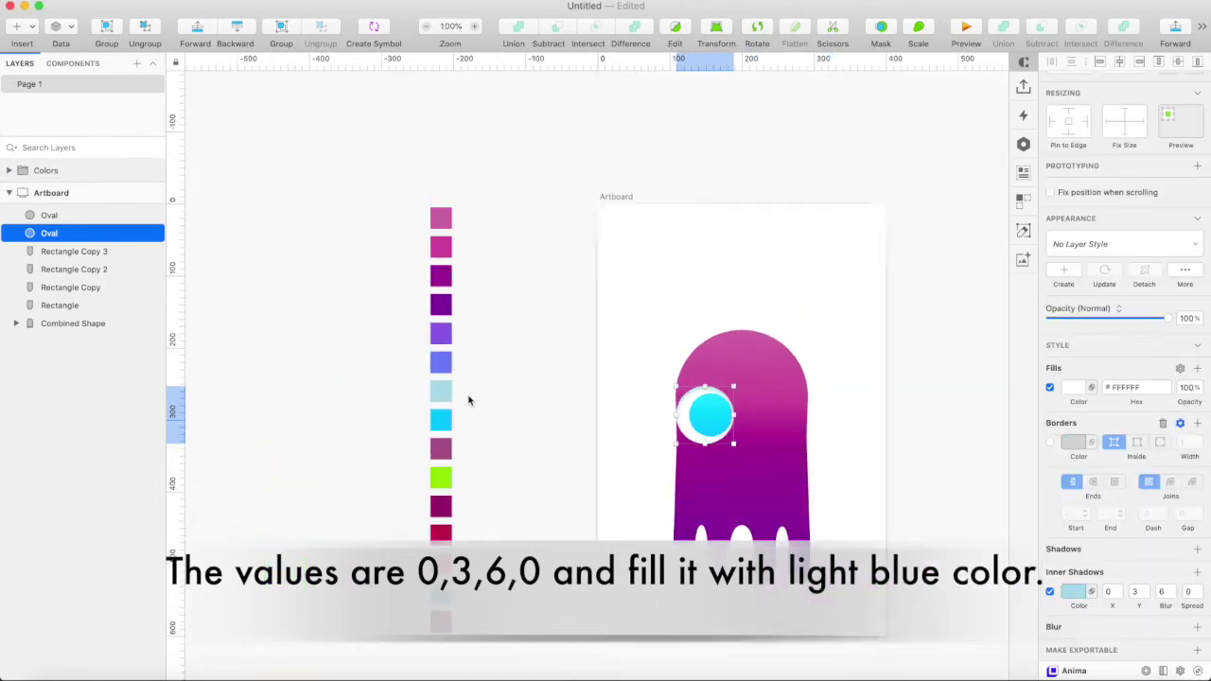
Step: Draw a borderless 38 × 38 circle over the right part of the blue circle and fill it black
key(o)
drag(709, 396, 738, 422)
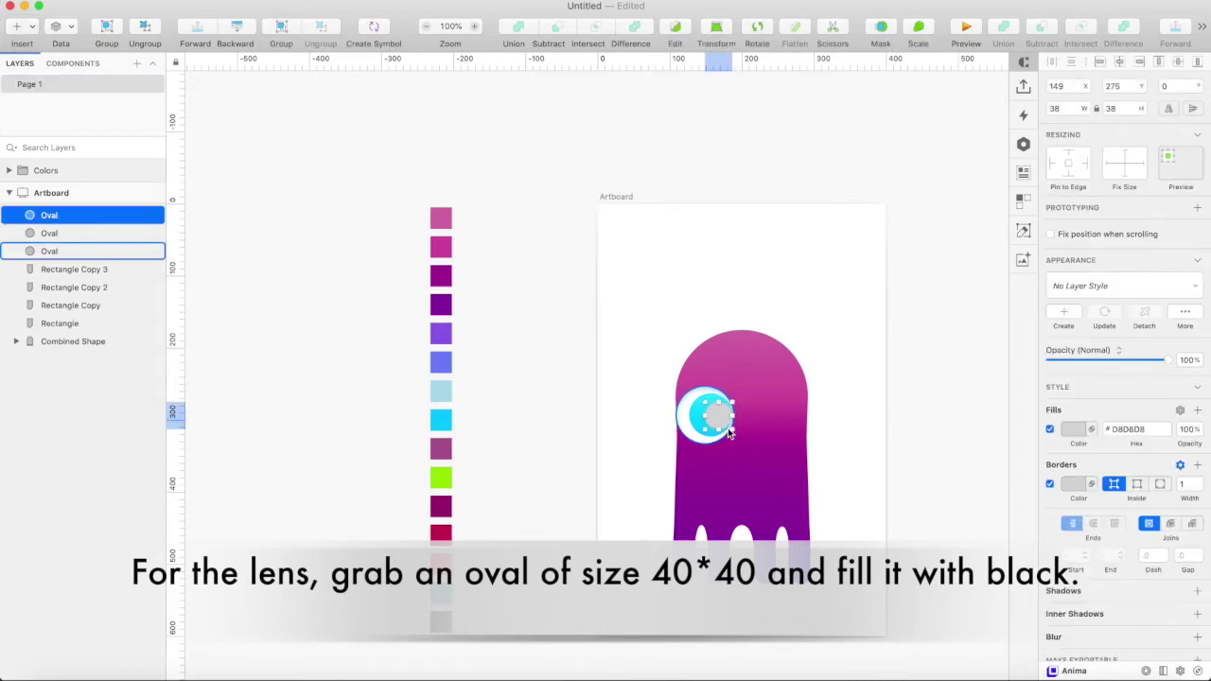
click(1050, 483)
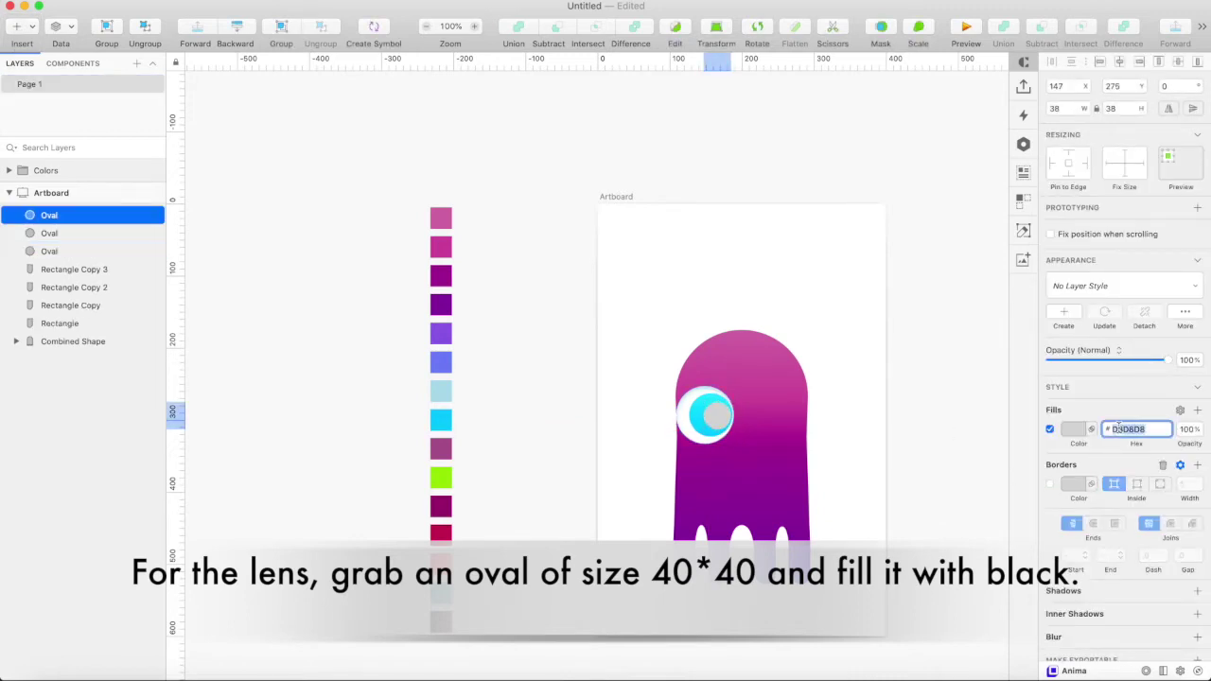
key(Return)
Step: Draw a borderless 22 × 22 highlight circle over the blue circle's upper left and fill it white (#FFFFFF)
key(o)
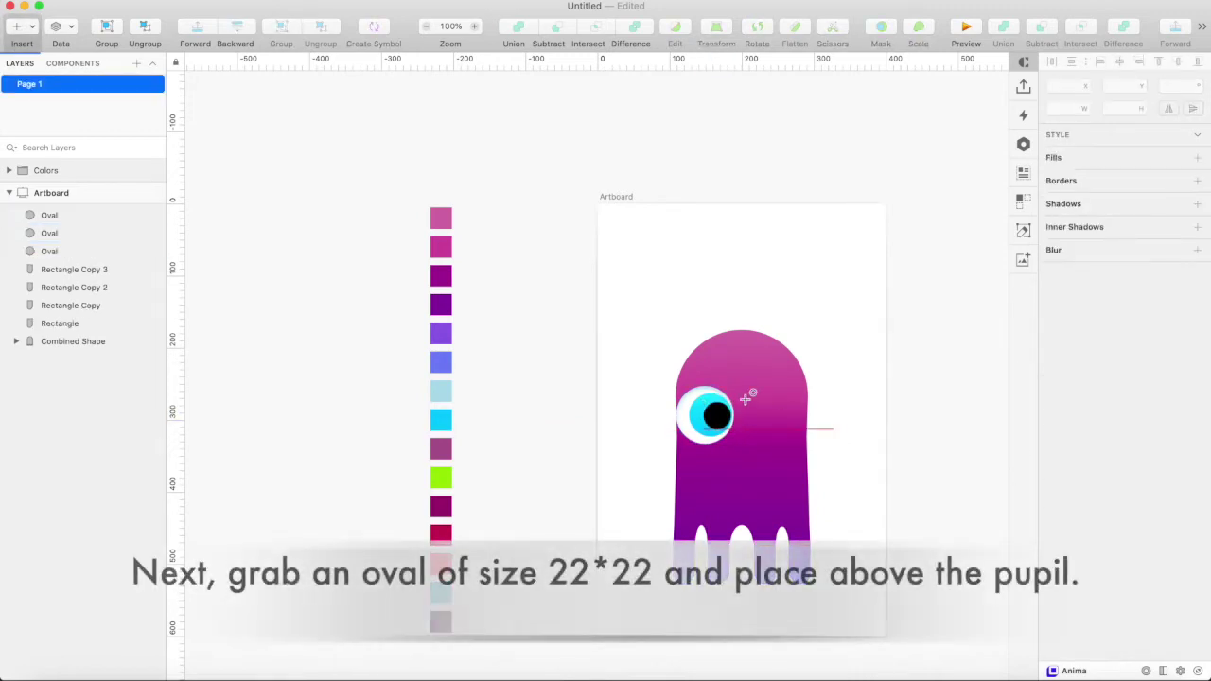
drag(688, 401, 708, 419)
click(1049, 483)
click(1136, 428)
text(ffffff)
key(Tab)
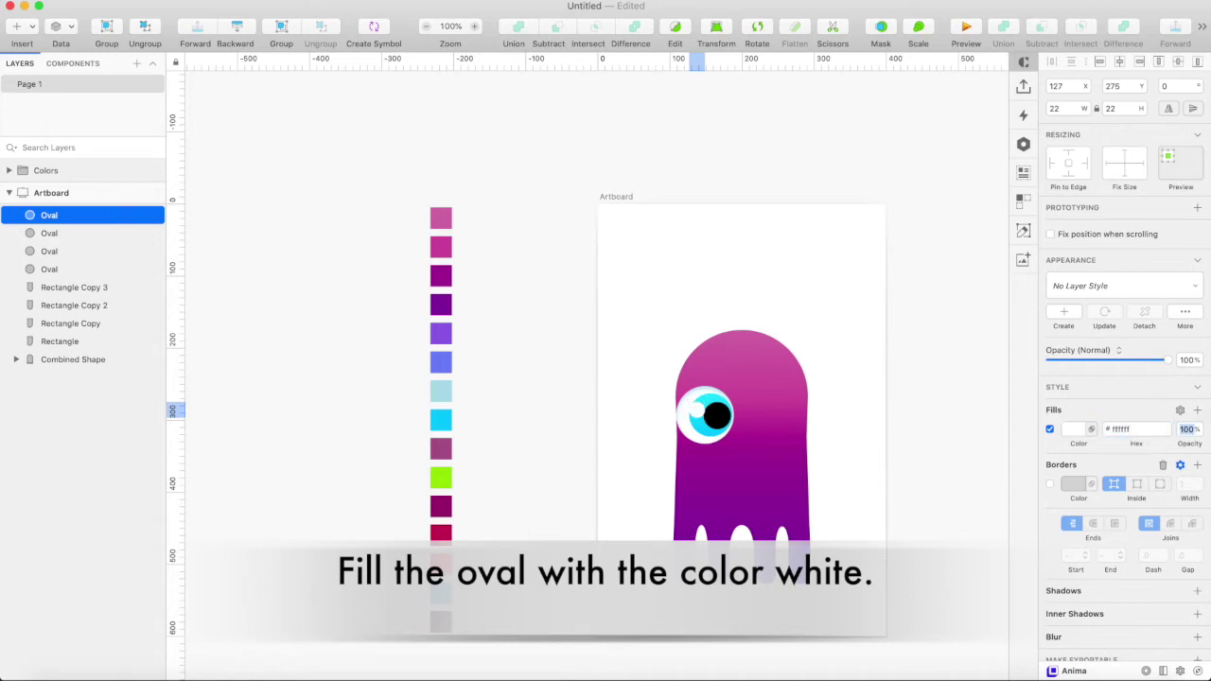
Step: Shift the white highlight circle slightly up and left to X 125, Y 273
key(super+equal)
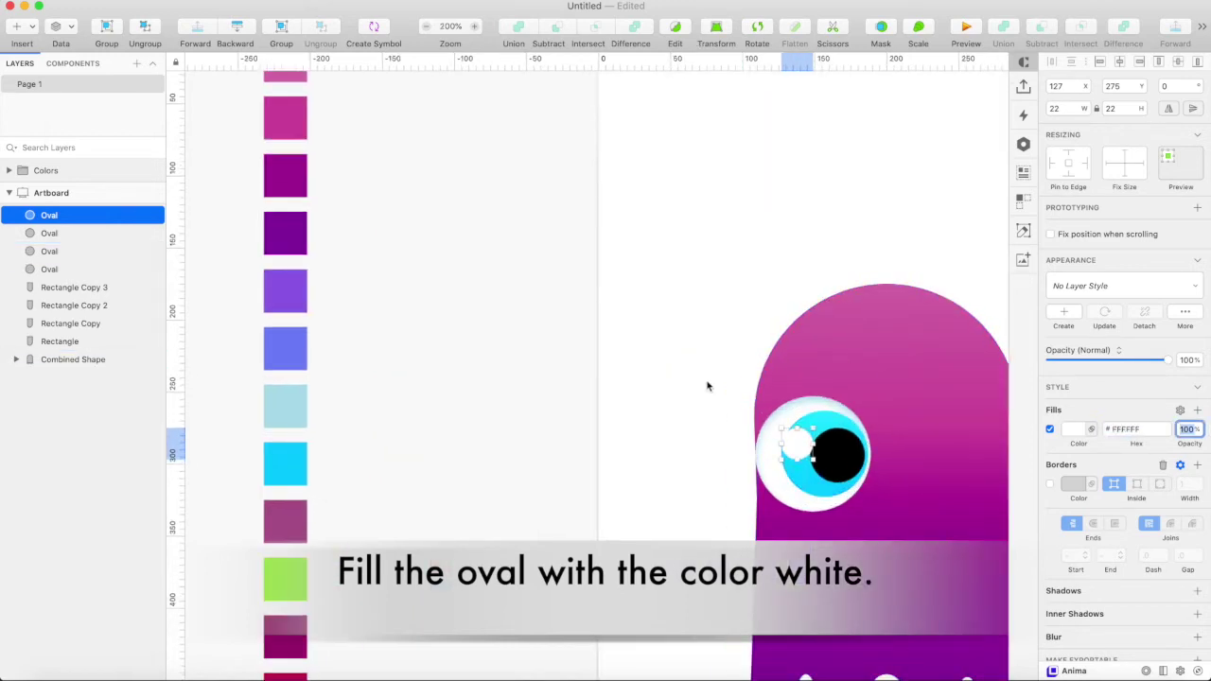
click(749, 409)
click(798, 443)
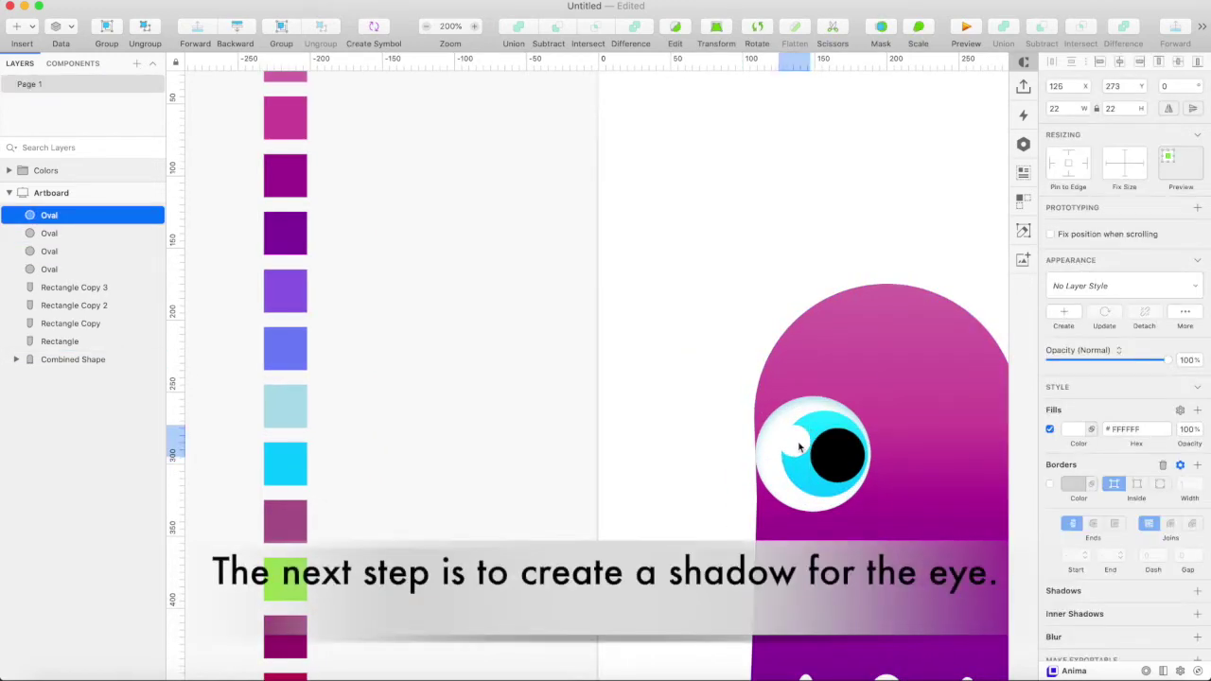
click(679, 423)
key(super+minus)
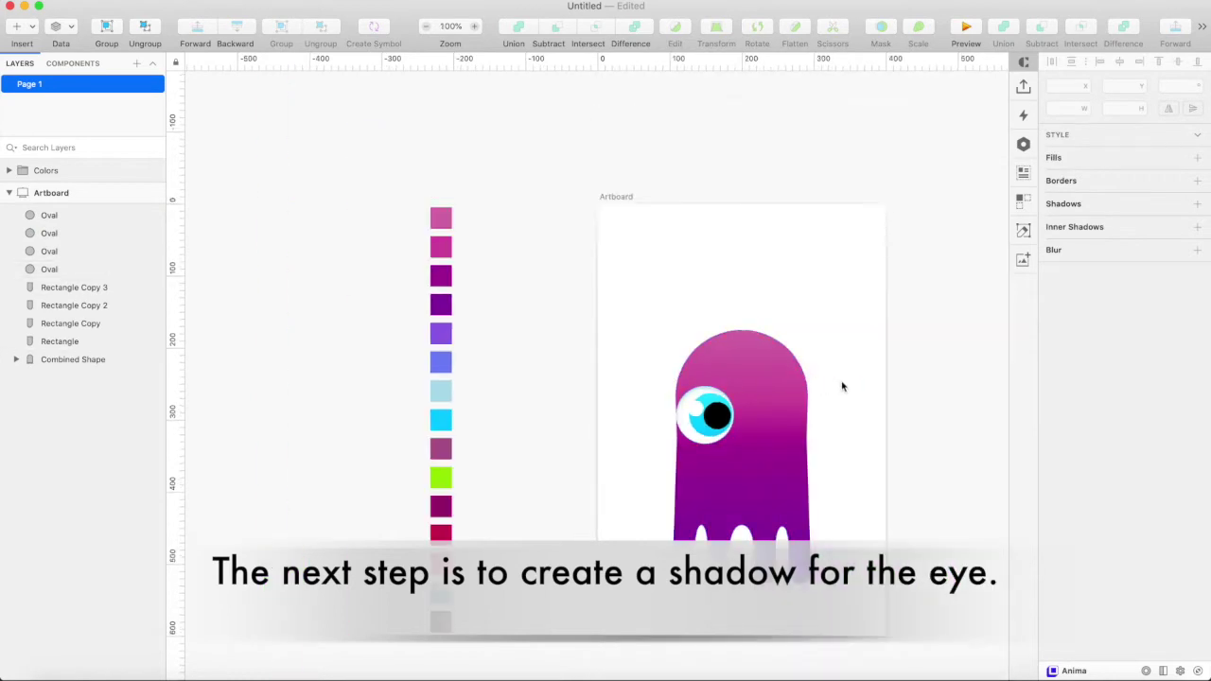
Step: Duplicate the eye's white circle and resize the copy to 88 × 88
key(o)
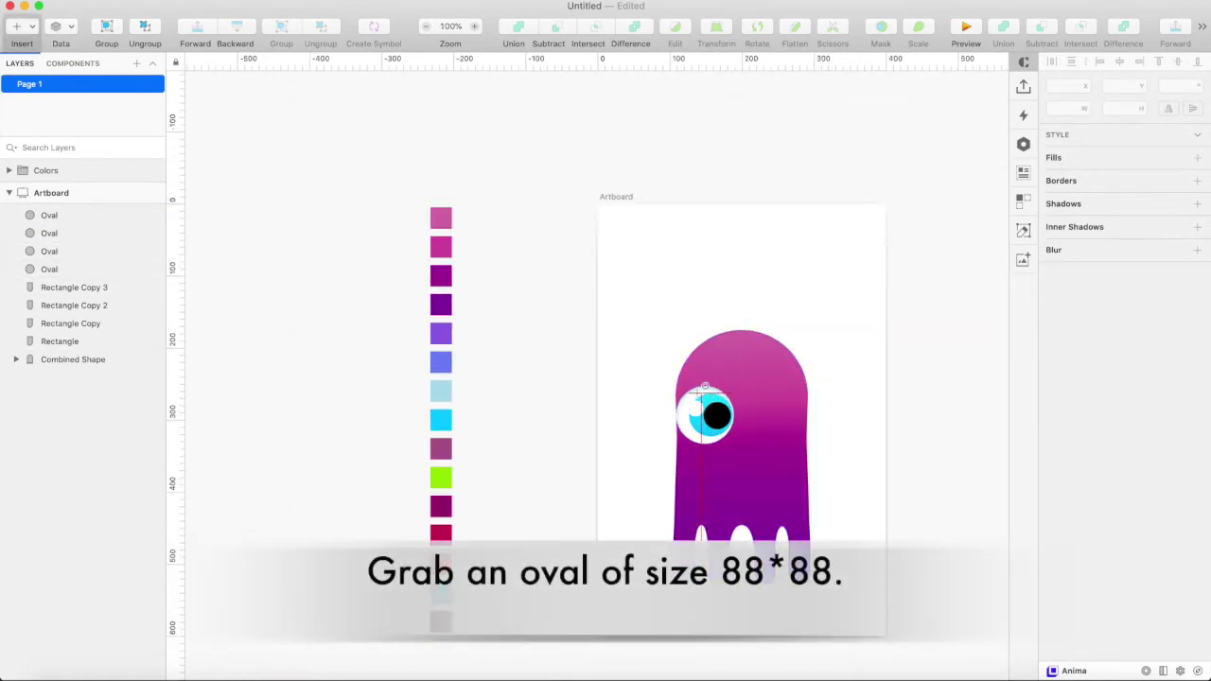
key(Escape)
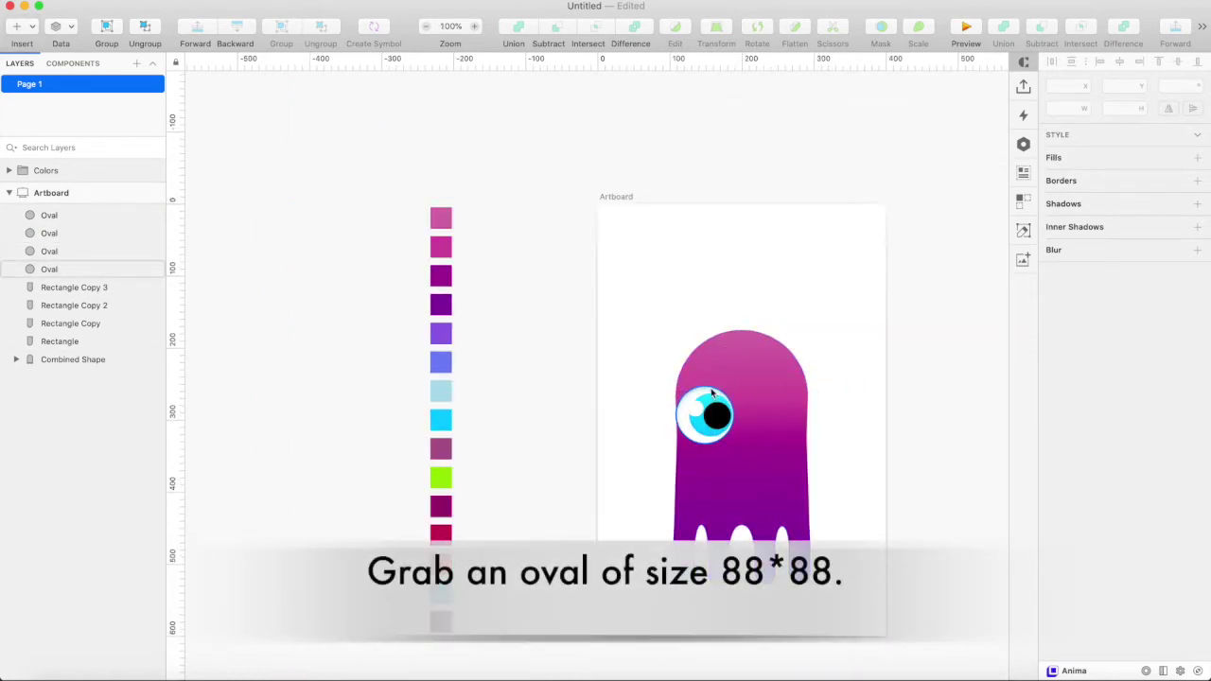
click(712, 391)
key(super+d)
click(1058, 108)
text(88)
key(Tab)
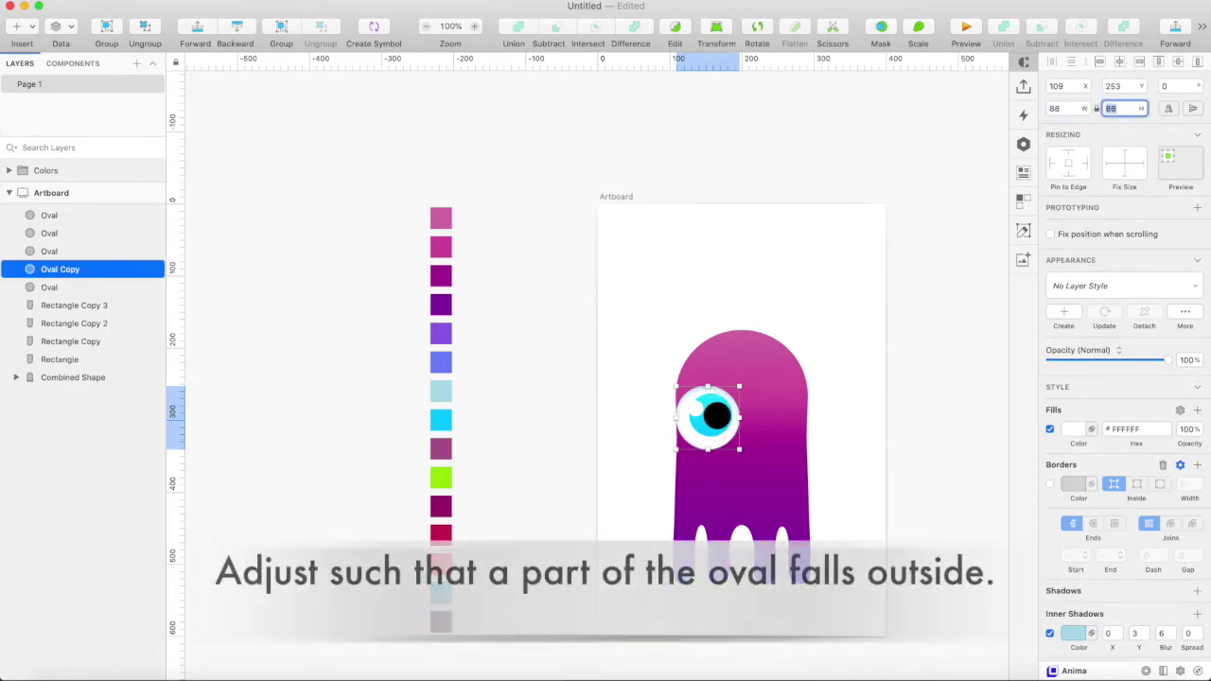
Step: Fill the 88 × 88 eye circle with the mauve swatch color (#AD5A8E) from the palette
click(1073, 431)
click(1056, 602)
click(441, 449)
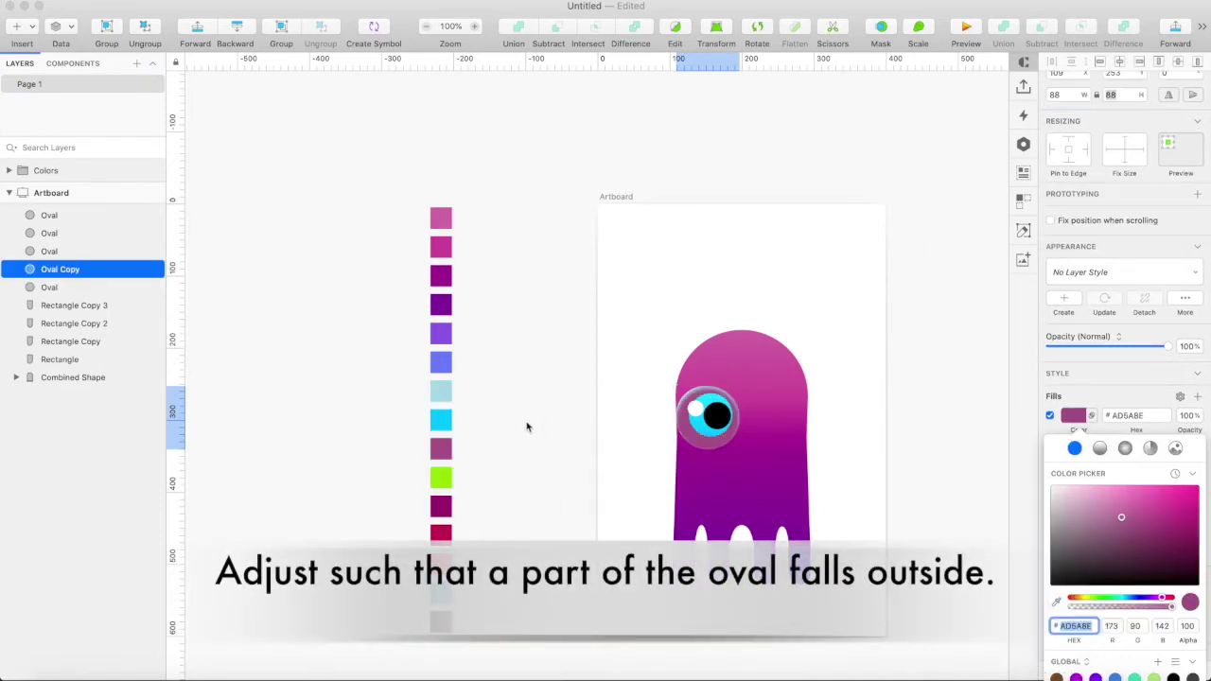
Step: Place the mauve circle behind the white eye circle and shift it to X 108, Y 250
drag(60, 271, 63, 298)
click(737, 423)
click(846, 398)
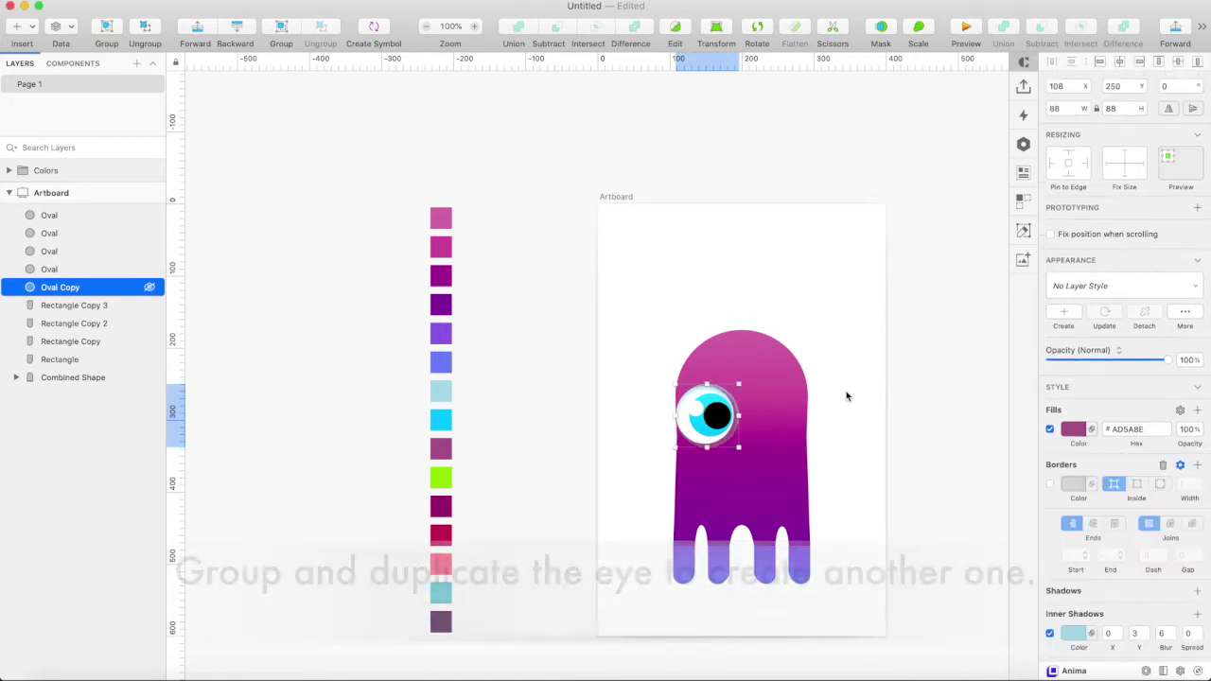
Step: Group all five ovals of the eye and name the group LeftEye
shift+click(702, 399)
shift+click(707, 403)
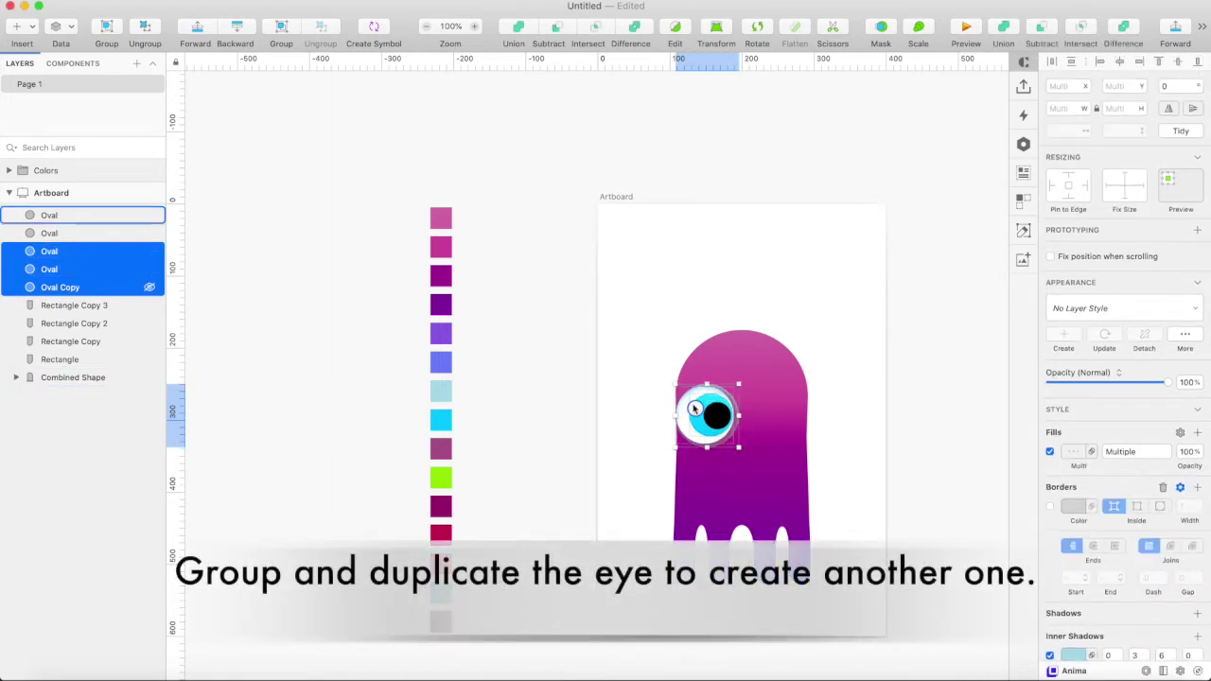
shift+click(696, 406)
shift+click(720, 417)
click(107, 28)
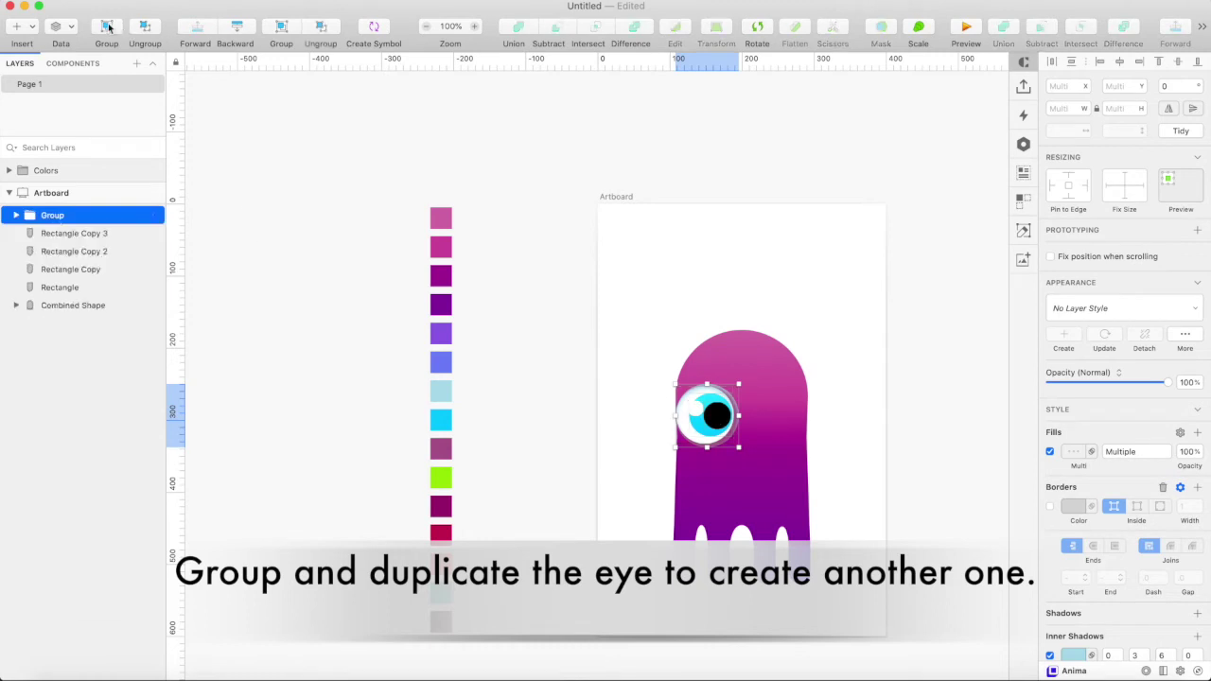
double_click(52, 216)
click(210, 180)
Step: Duplicate the LeftEye group and move the copy horizontally to the other side of the octopus's head
click(705, 419)
key(super+d)
key(shift+Right)
key(shift+Right)
key(shift+Right)
key(shift+Right)
key(shift+Right)
key(shift+Right)
key(shift+Right)
key(shift+Right)
key(shift+Right)
key(shift+Right)
key(Left)
key(Left)
key(Left)
key(Left)
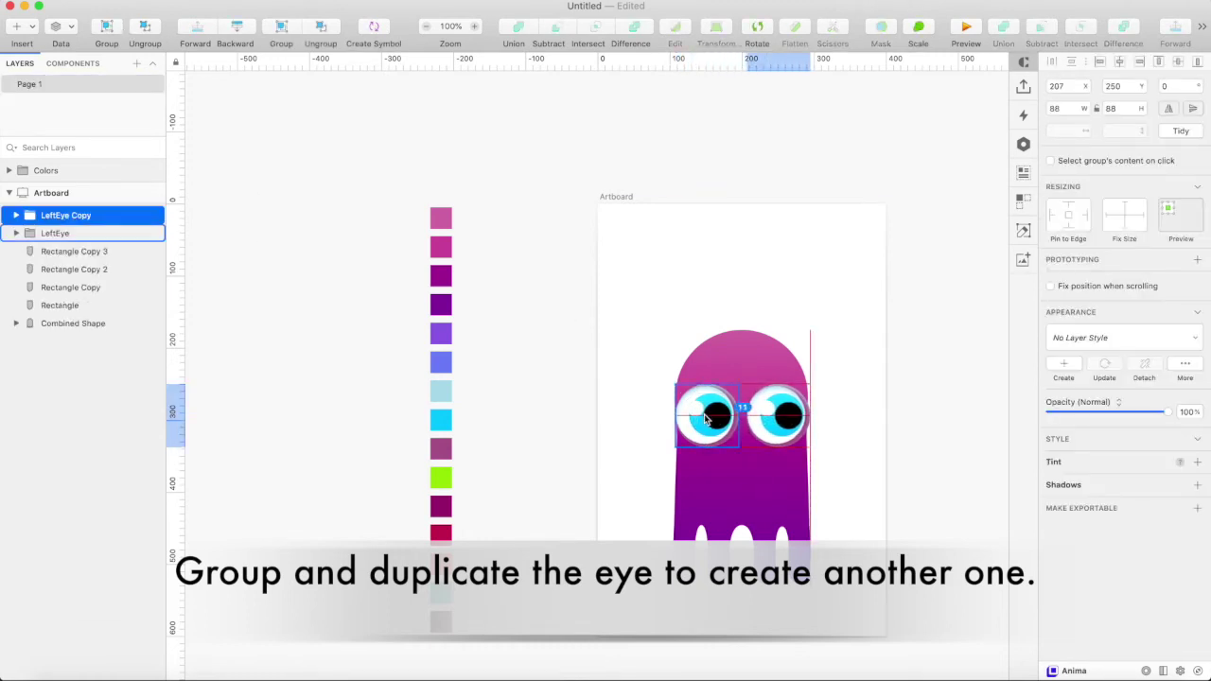
Step: Shift the copied eye's white circle right so its outer edge lines up with the mauve circle's right edge
key(super+plus)
scroll(728, 409, right, 3)
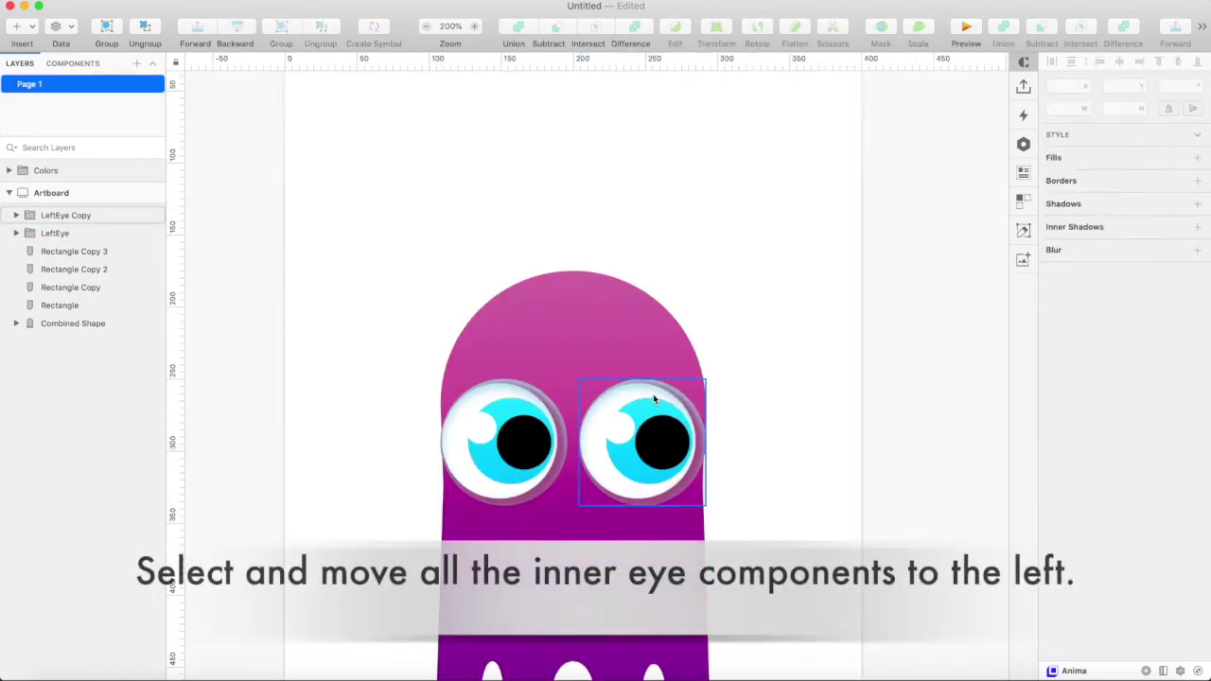
double_click(653, 394)
key(Left)
key(Left)
key(Left)
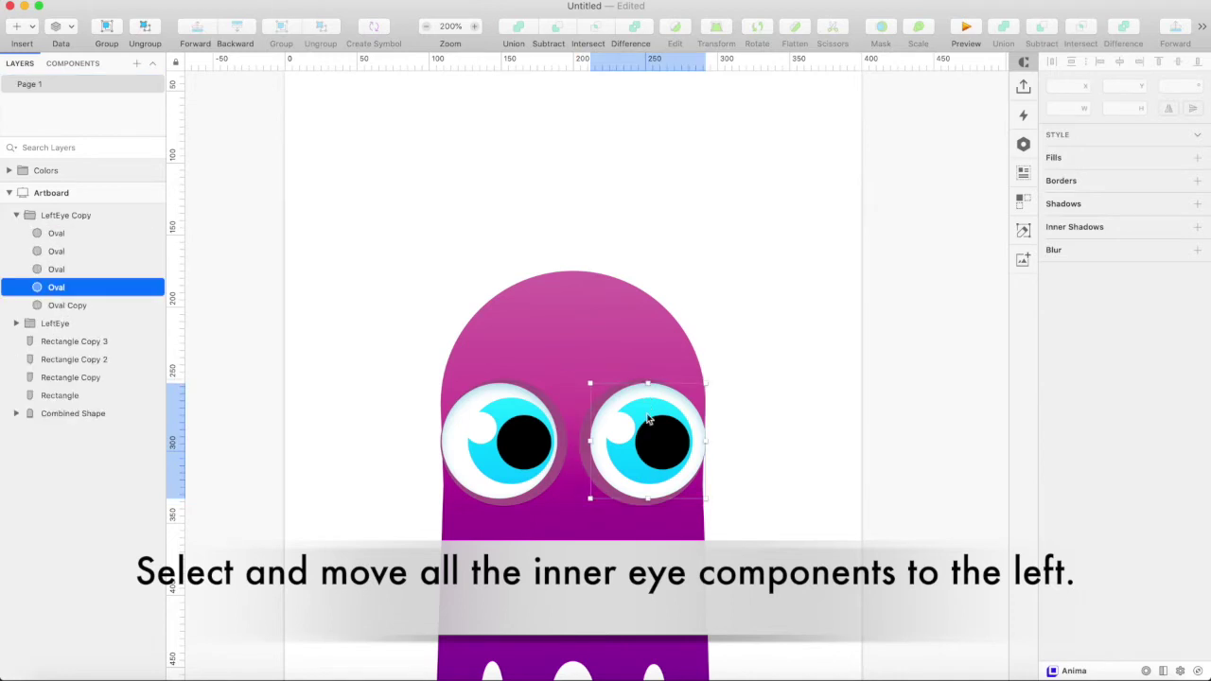
Step: Move the copied eye's blue iris, black pupil and white highlight together 10 px to the left
click(646, 408)
shift+click(620, 429)
shift+click(653, 443)
key(shift+Left)
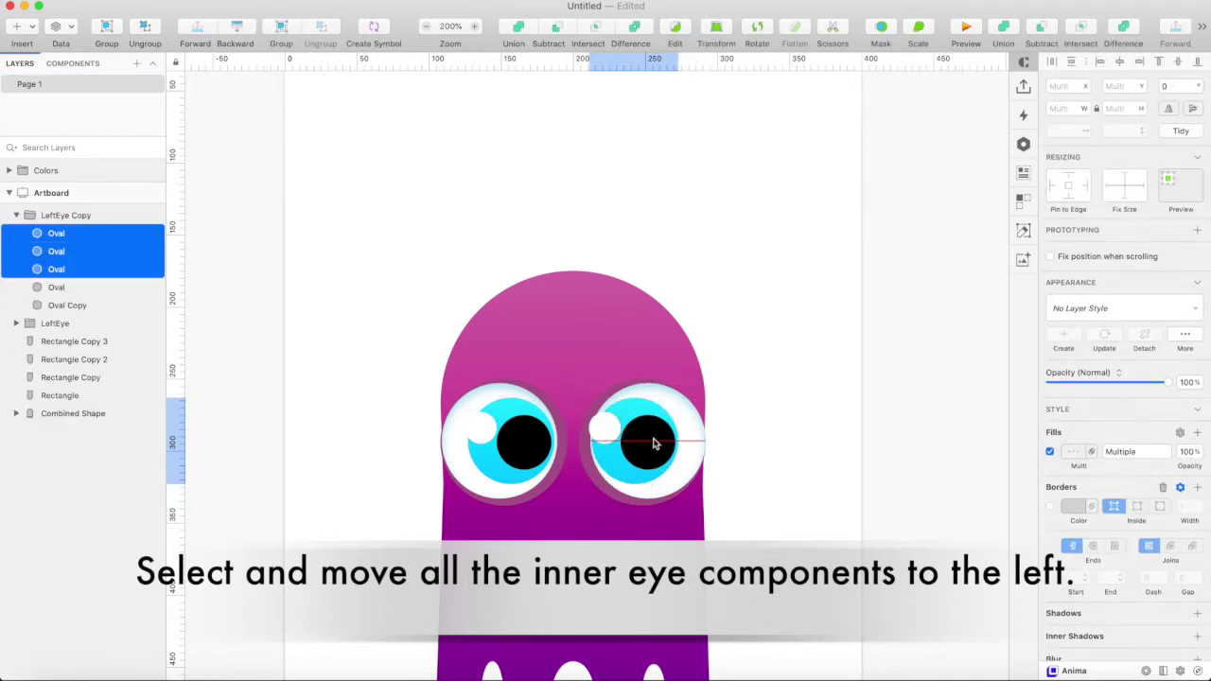
Step: Move the copied eye's white highlight to the pupil's upper right, at X 252, Y 273
click(687, 439)
click(608, 428)
key(shift+Right)
key(shift+Right)
key(shift+Right)
key(shift+Right)
key(shift+Right)
key(shift+Left)
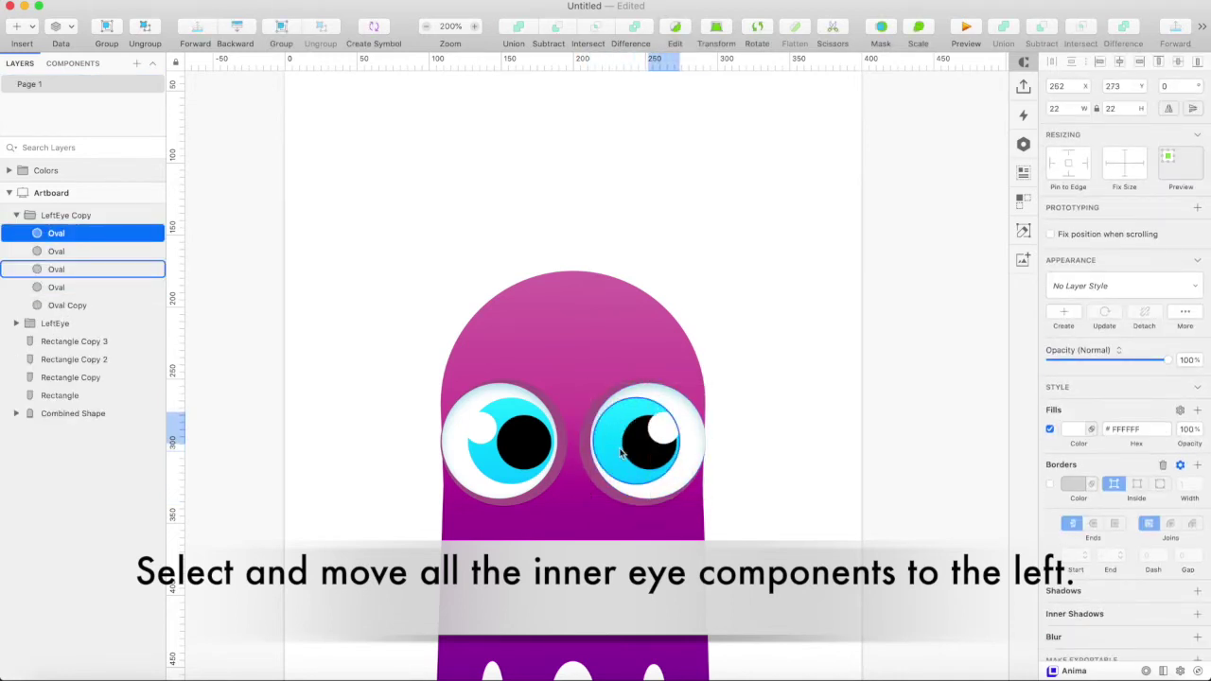
Step: Move the copied eye's black pupil toward the iris's left edge and fine-tune the pupil and highlight positions
click(640, 448)
key(shift+Left)
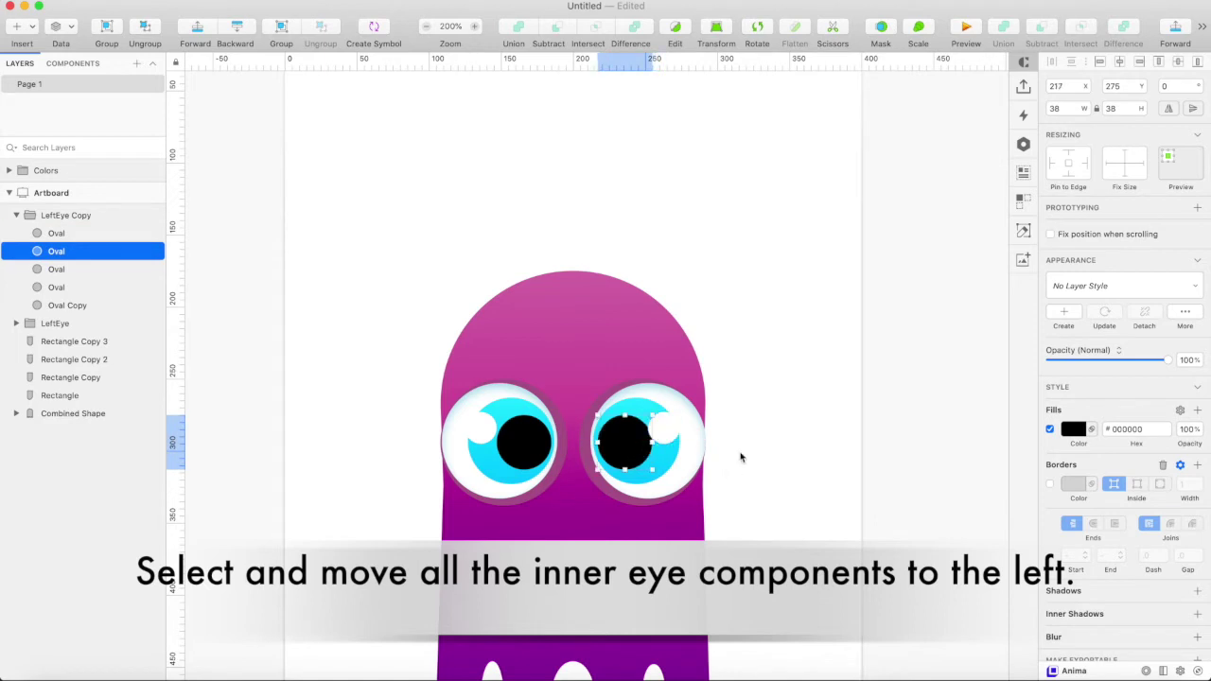
click(669, 428)
click(626, 455)
click(667, 430)
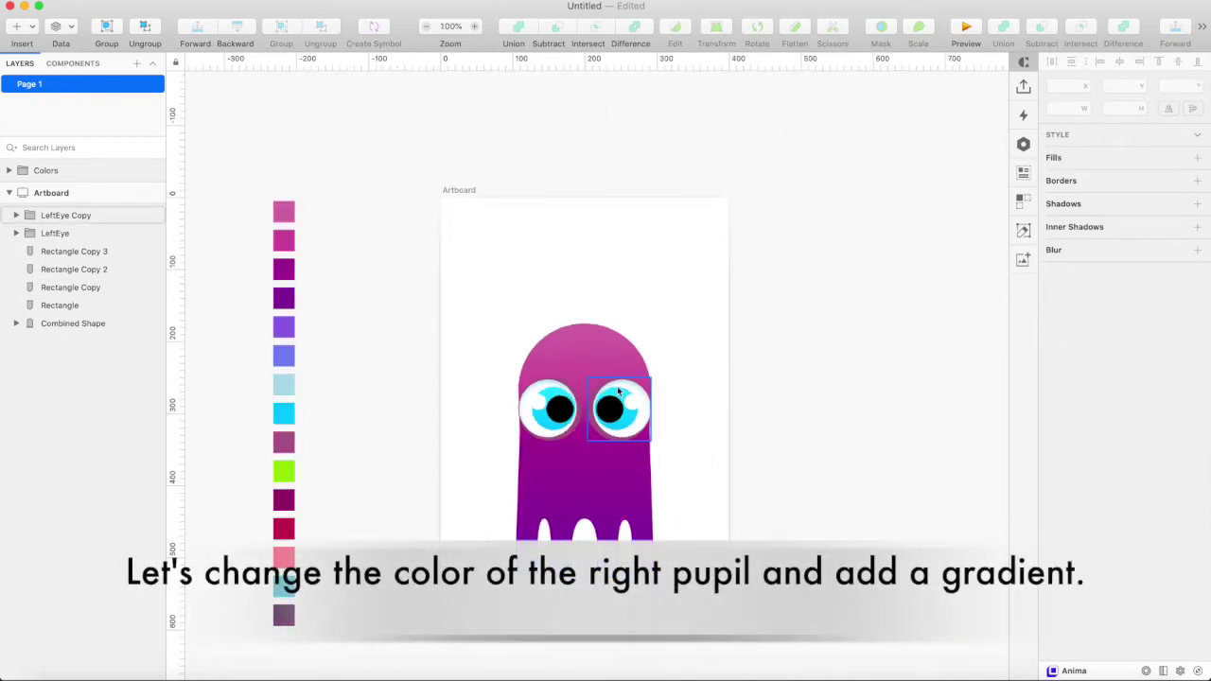
Step: Recolor the copied eye's blue iris with the lime green palette swatch and make its fill a linear gradient
click(620, 396)
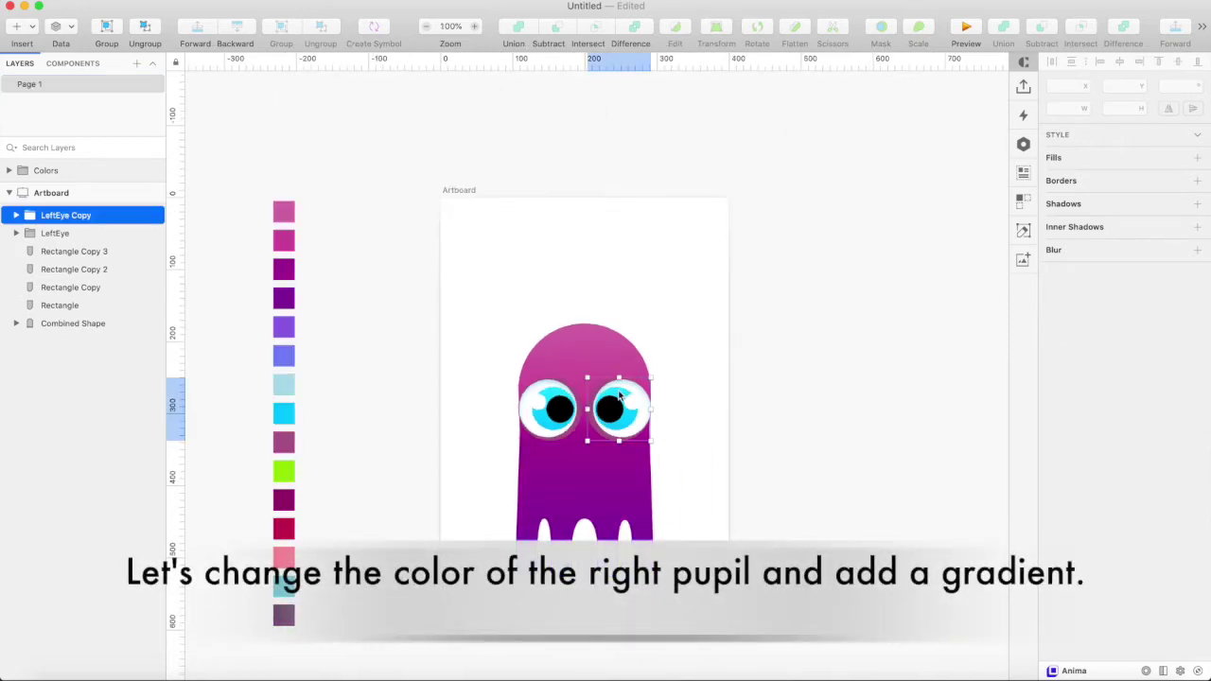
double_click(619, 396)
click(1073, 431)
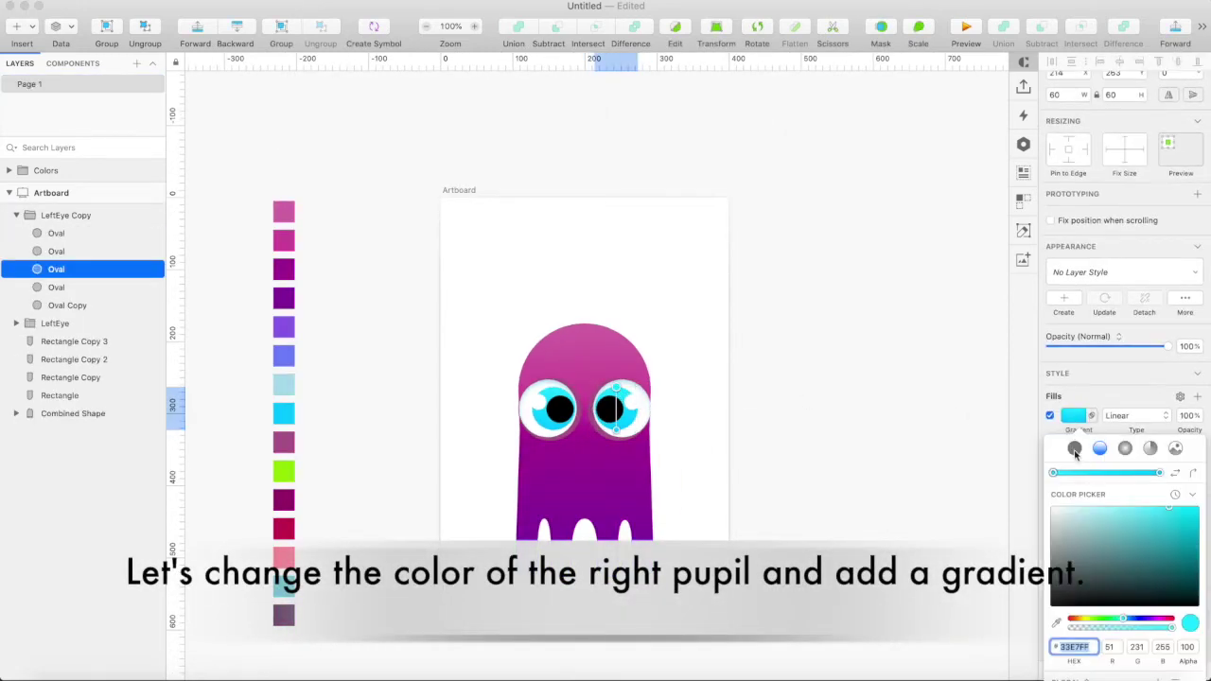
click(1076, 448)
click(1057, 602)
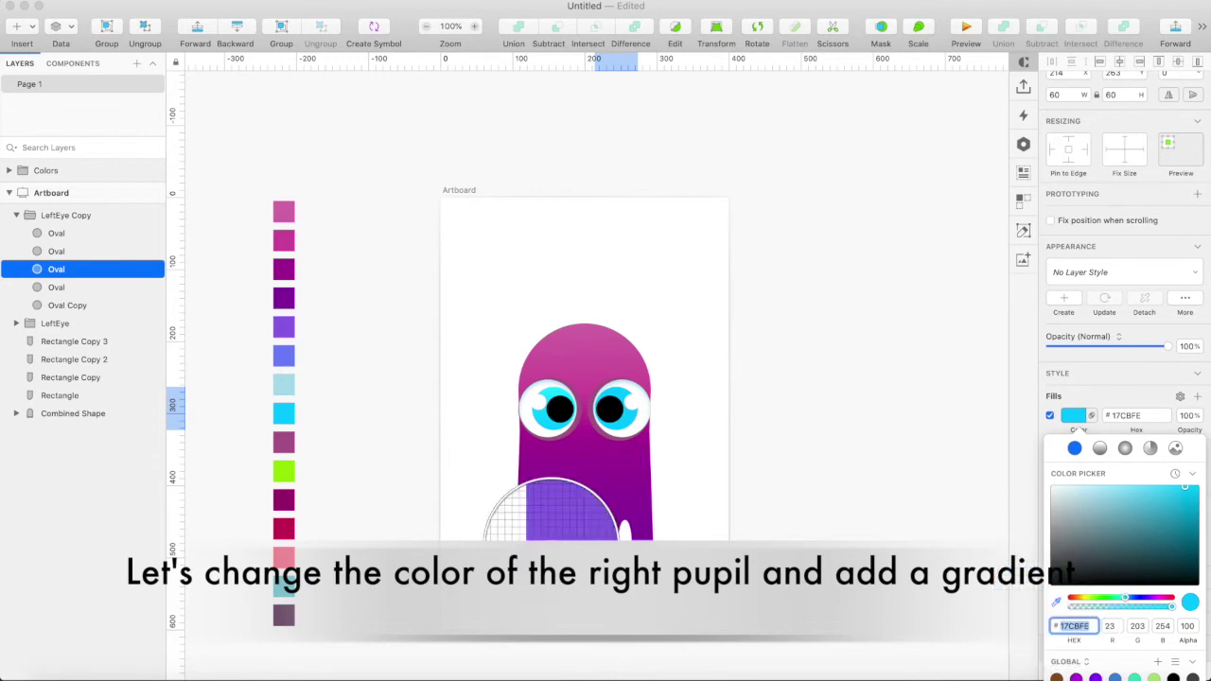
click(283, 470)
click(1100, 447)
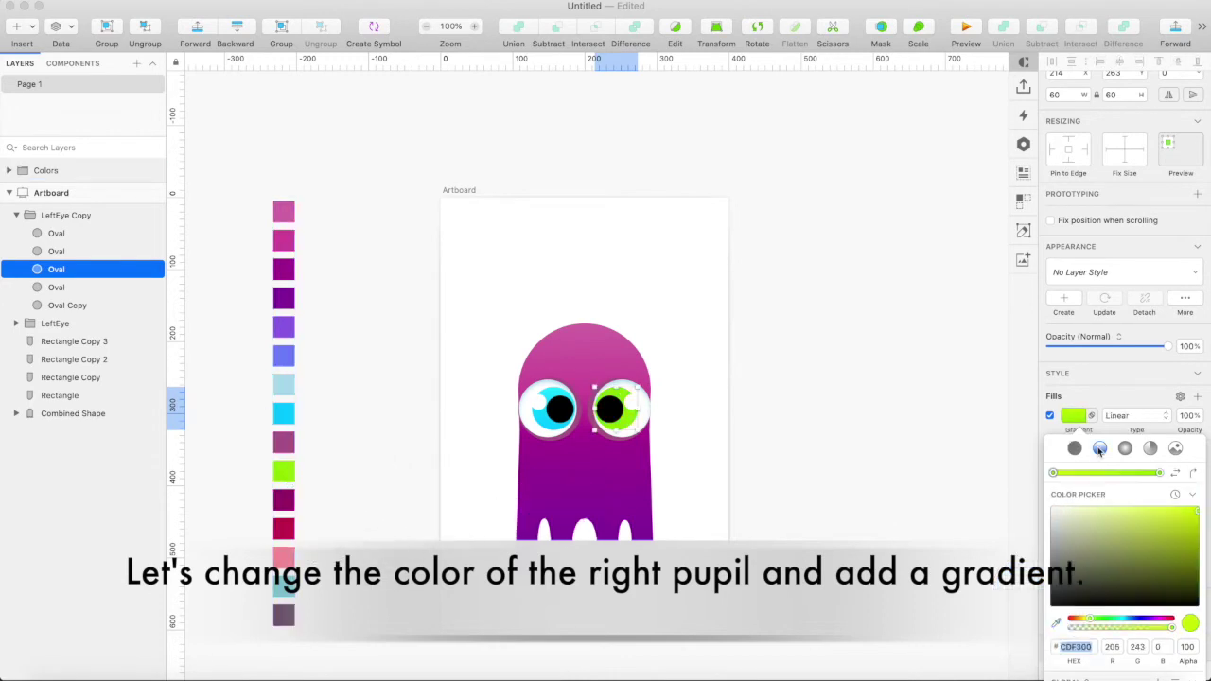
click(825, 404)
key(super+plus)
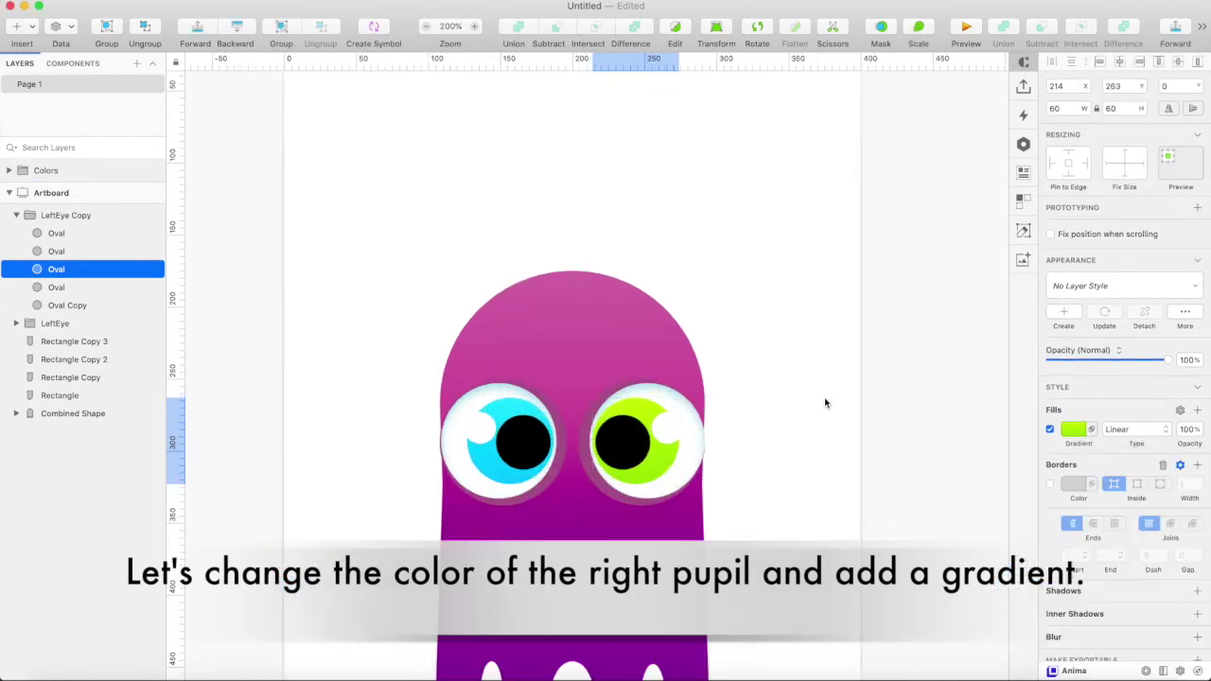
Step: Draw a 27 × 27 circle and place it just outside the blue eye's outer edge, at about X 81, Y 276
click(741, 405)
key(v)
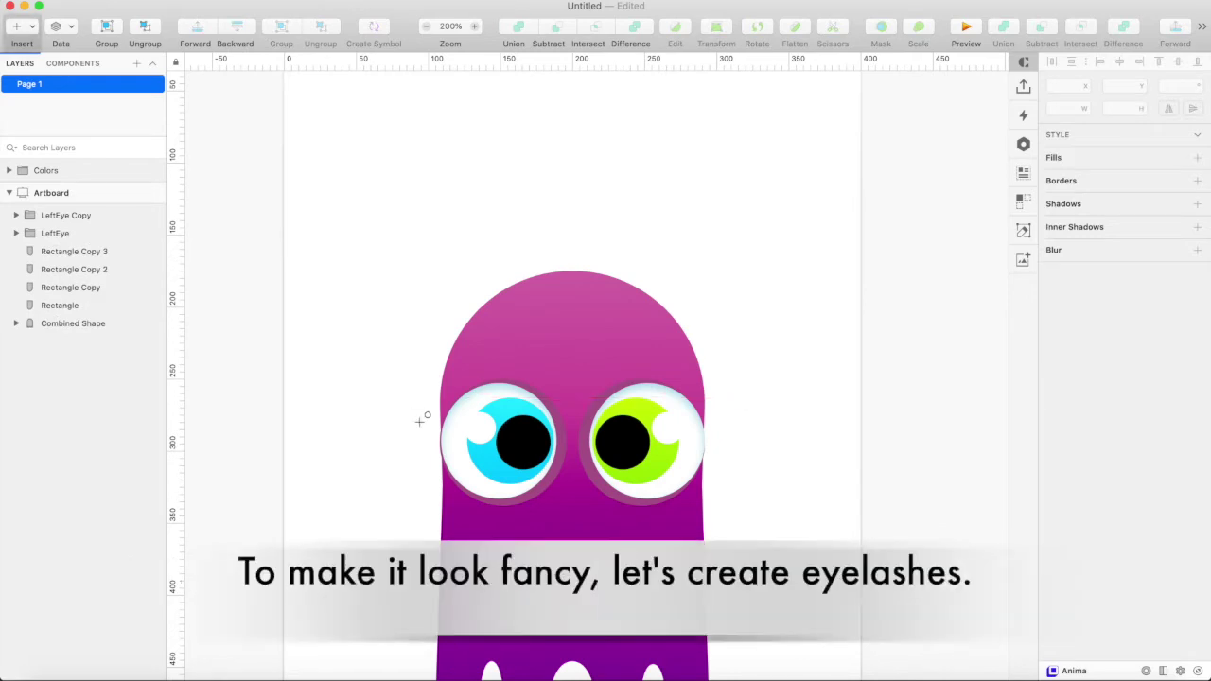
drag(420, 423, 443, 444)
click(1057, 108)
text(27)
key(Tab)
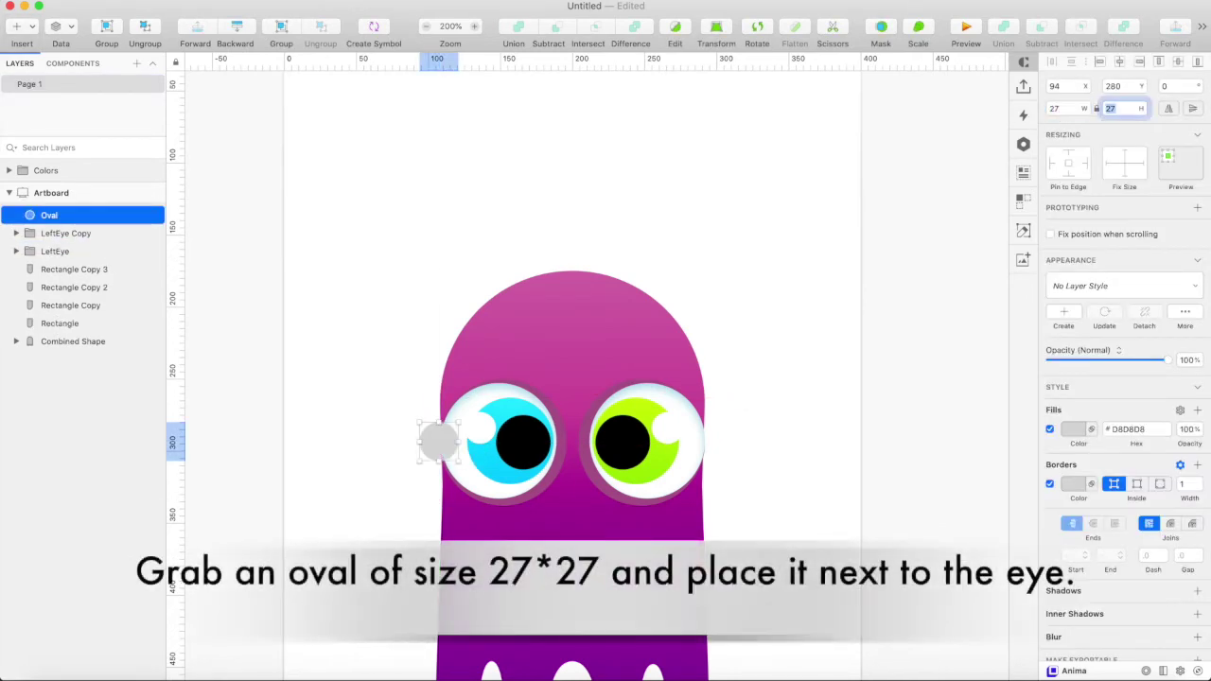
drag(440, 447, 421, 442)
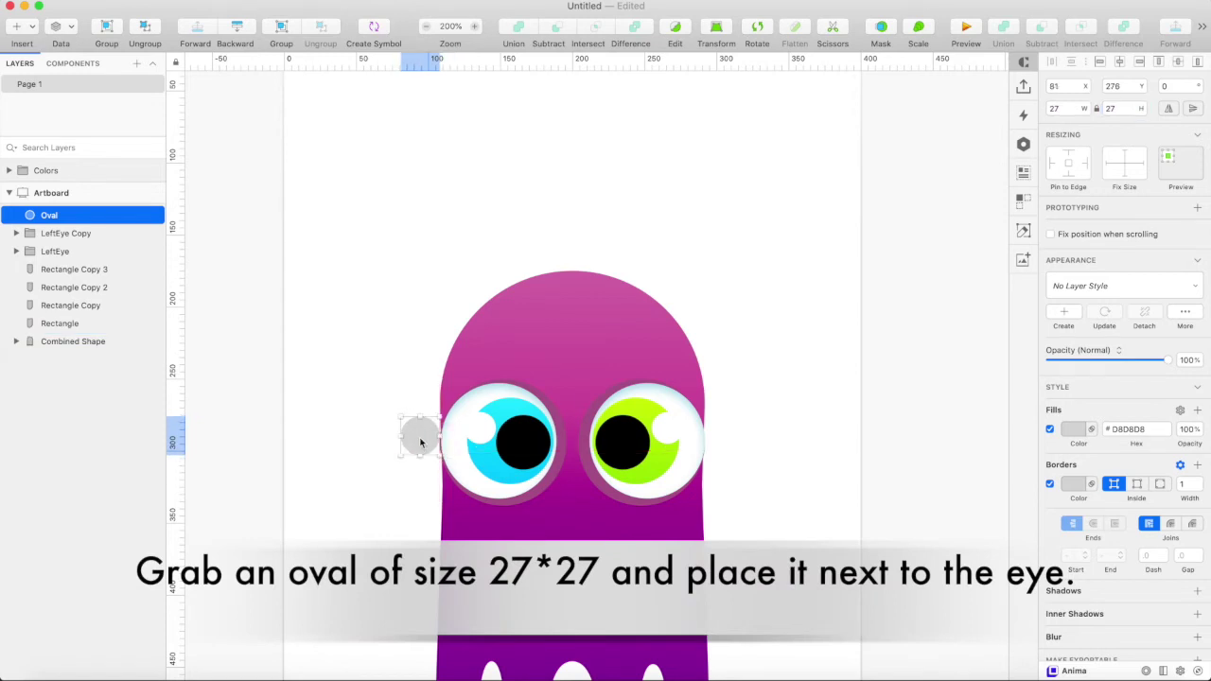
Step: Remove the small circle's border and fill it black (#000000)
click(1049, 483)
click(1115, 430)
key(Return)
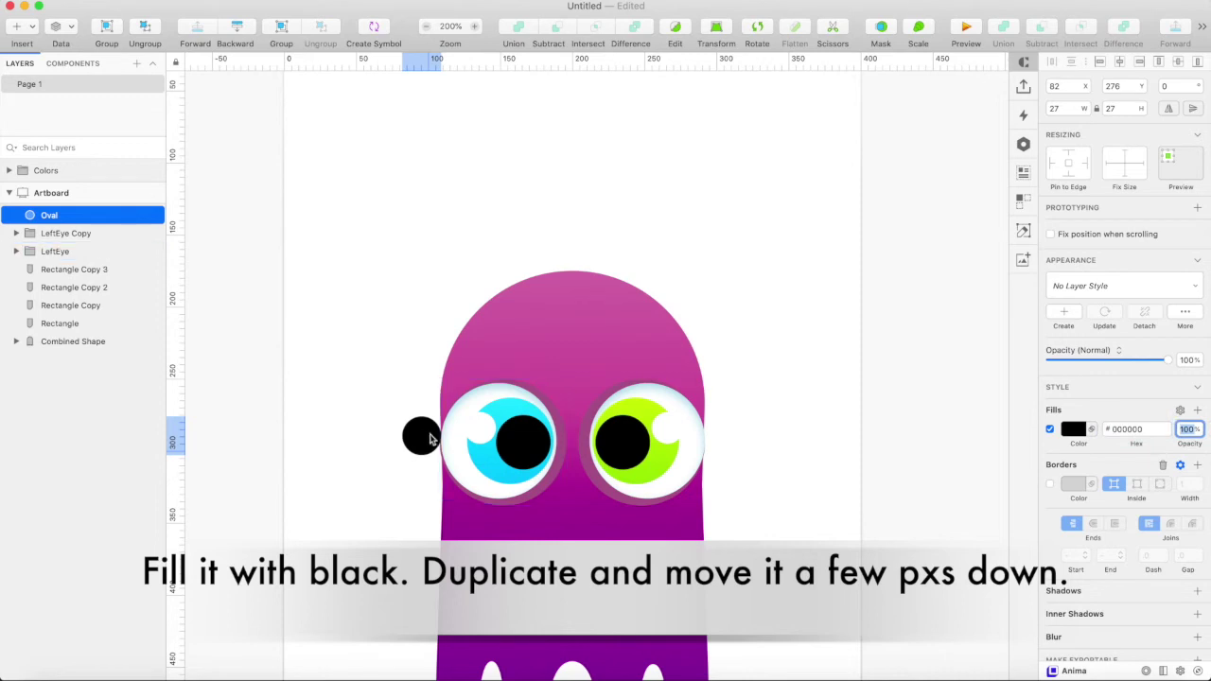
Step: Subtract a duplicate placed 10 px lower from the small black circle and flip the resulting crescent horizontally and vertically
key(super+d)
key(shift+Down)
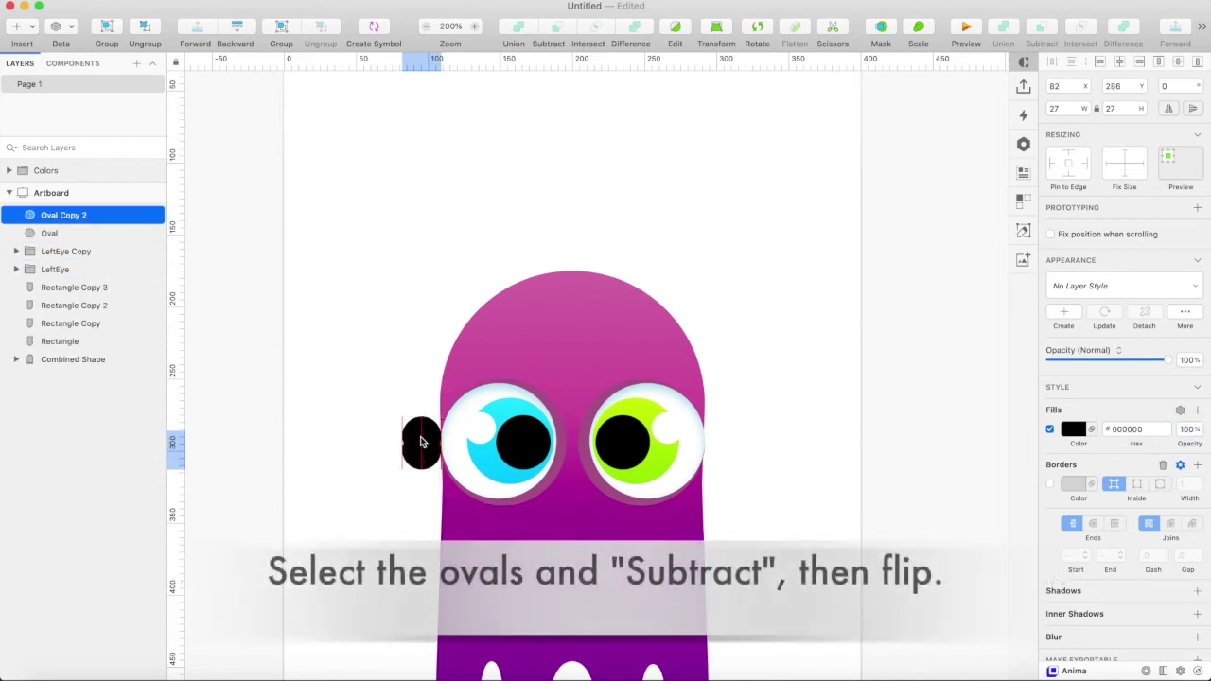
shift+click(421, 441)
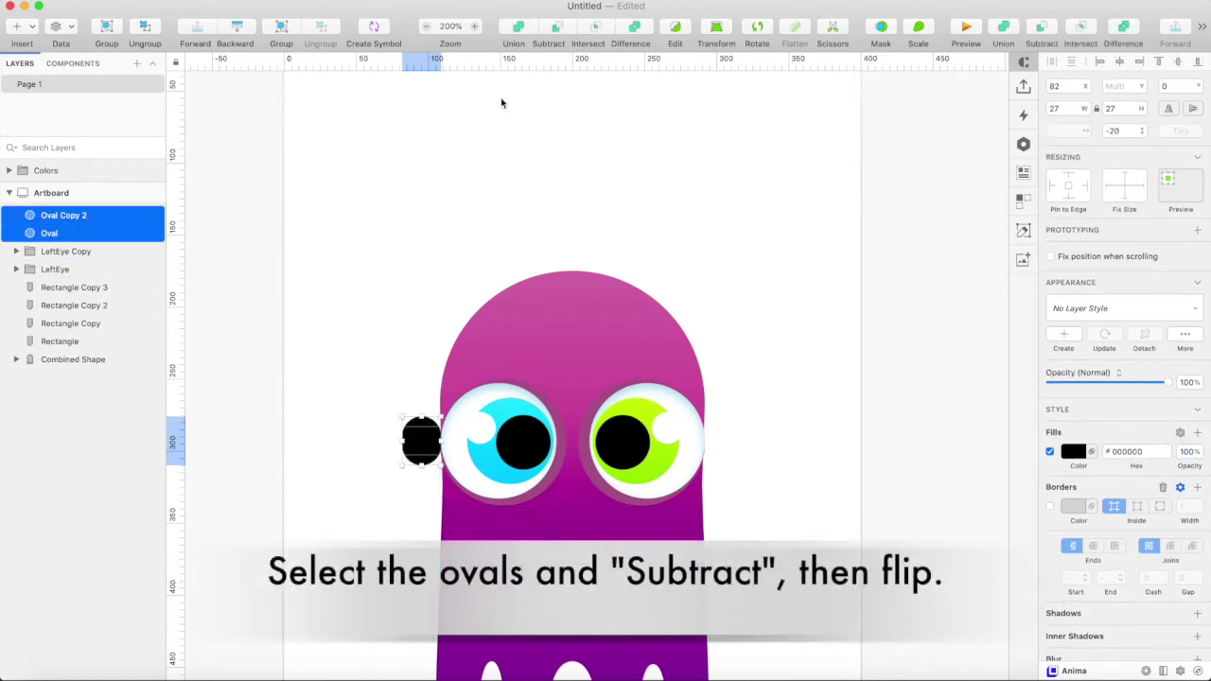
click(549, 26)
click(1193, 108)
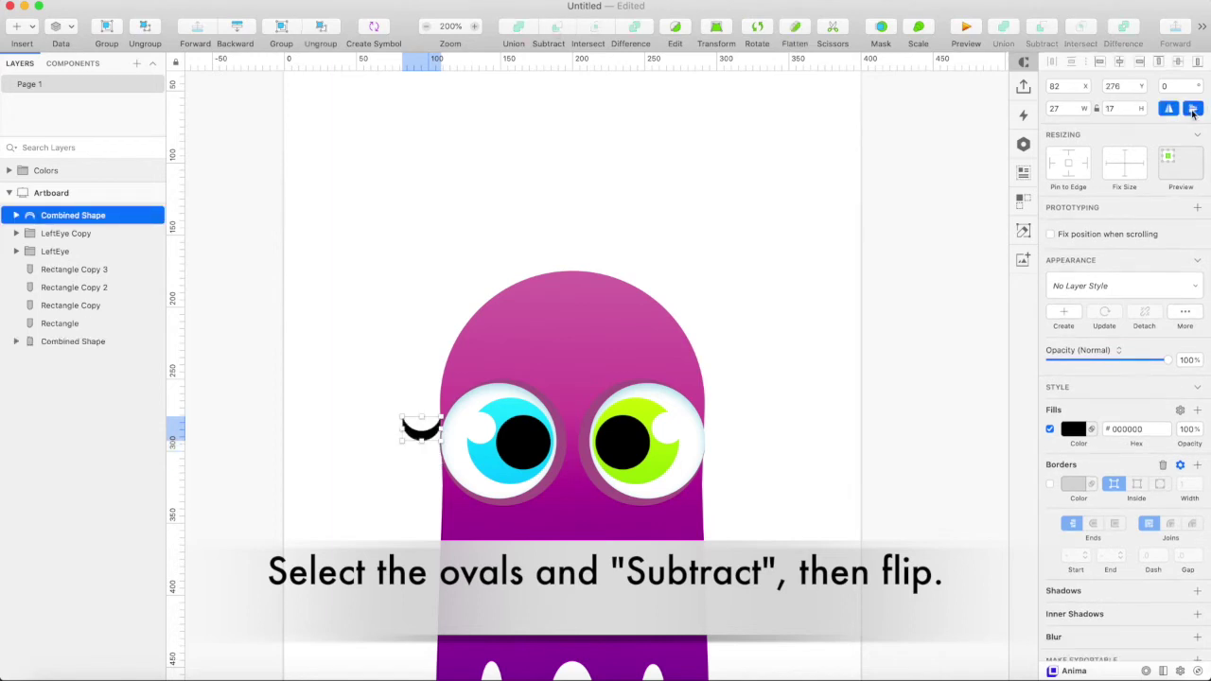
Step: Shift the crescent lash 5 px down and 10 px right, and place its layer behind the eyes, directly above the body shape
key(Down)
key(Down)
key(Down)
key(Down)
key(Down)
key(Right)
key(Right)
key(Right)
key(Right)
key(Right)
key(Right)
key(Right)
key(Right)
key(Right)
key(Right)
drag(68, 218, 71, 331)
click(405, 466)
Step: Duplicate the crescent lash and position the copy directly below the original at X 92
click(423, 433)
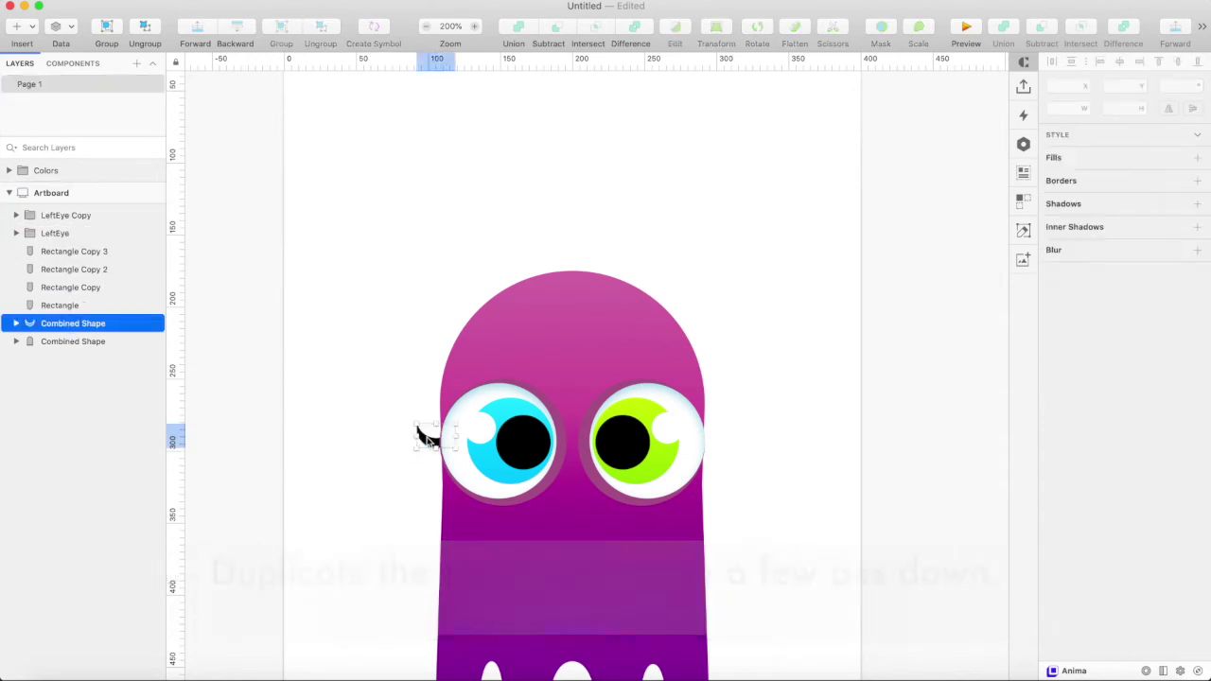
key(super+d)
key(shift+Down)
key(shift+Down)
drag(428, 441, 431, 461)
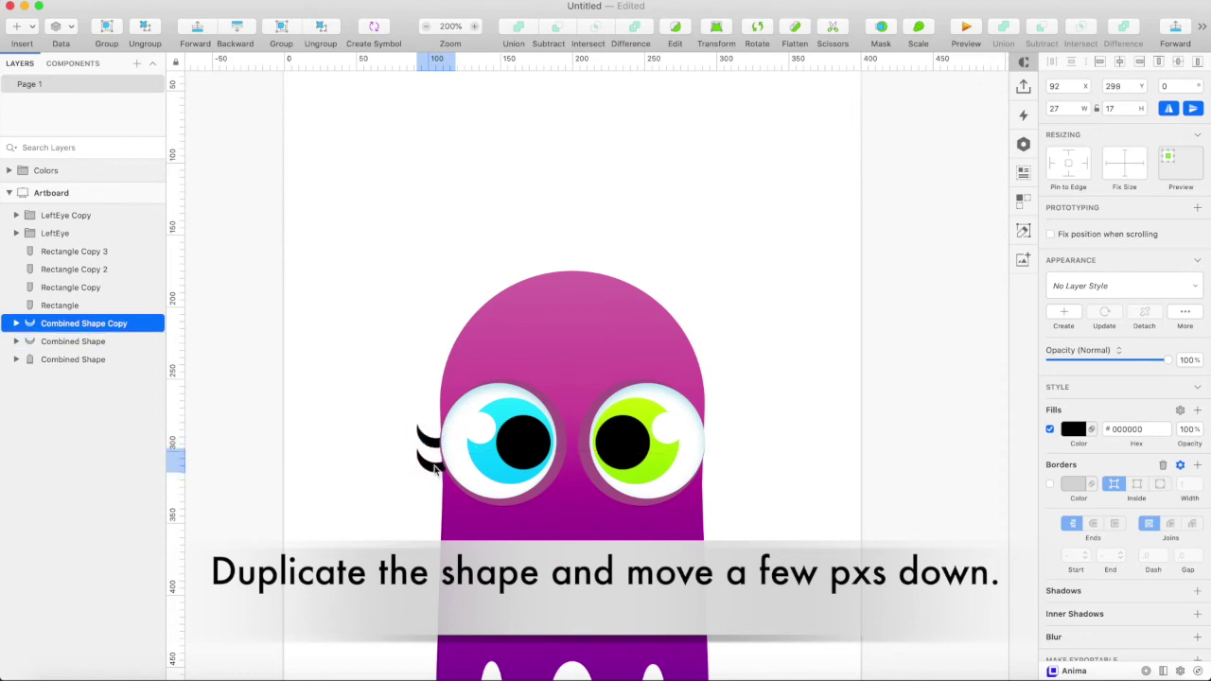
Step: Duplicate both lashes and move the copies about 190 px right to the green eye's outer edge
shift+click(429, 440)
key(super+d)
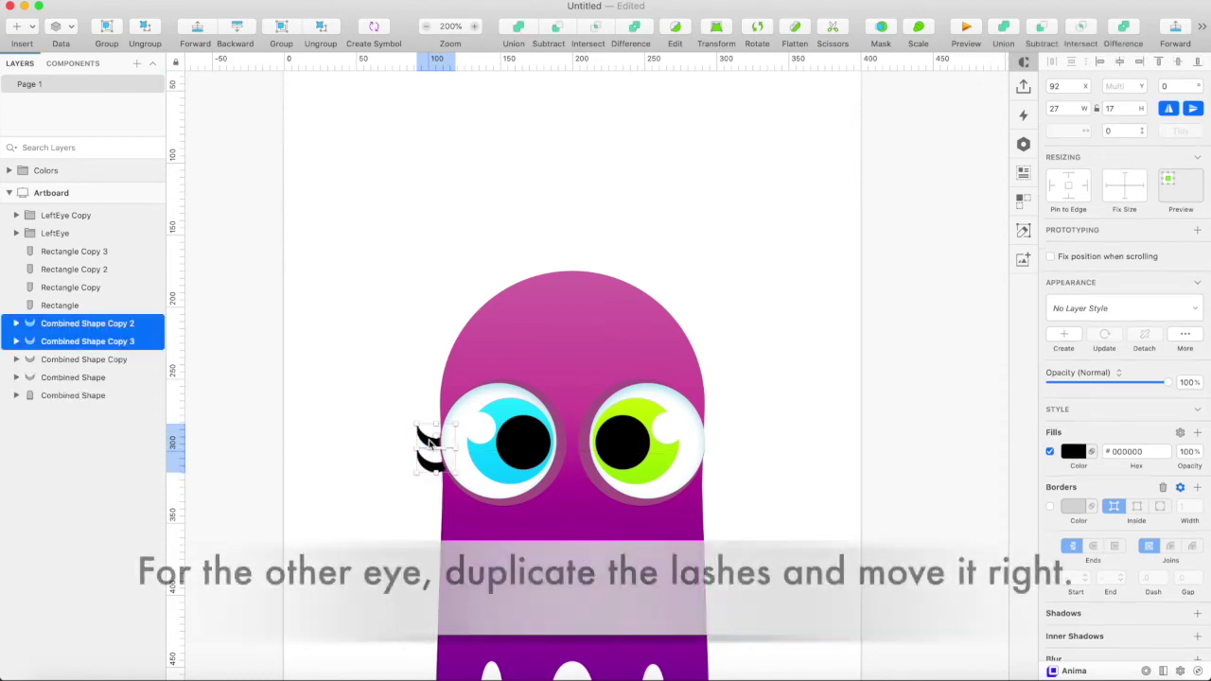
key(shift+Right)
key(shift+Right)
key(shift+Right)
key(shift+Right)
key(shift+Right)
key(shift+Right)
key(shift+Right)
key(shift+Right)
key(shift+Right)
key(shift+Right)
key(shift+Right)
key(shift+Right)
key(shift+Right)
key(shift+Right)
key(shift+Right)
key(shift+Right)
key(shift+Right)
key(shift+Right)
key(shift+Right)
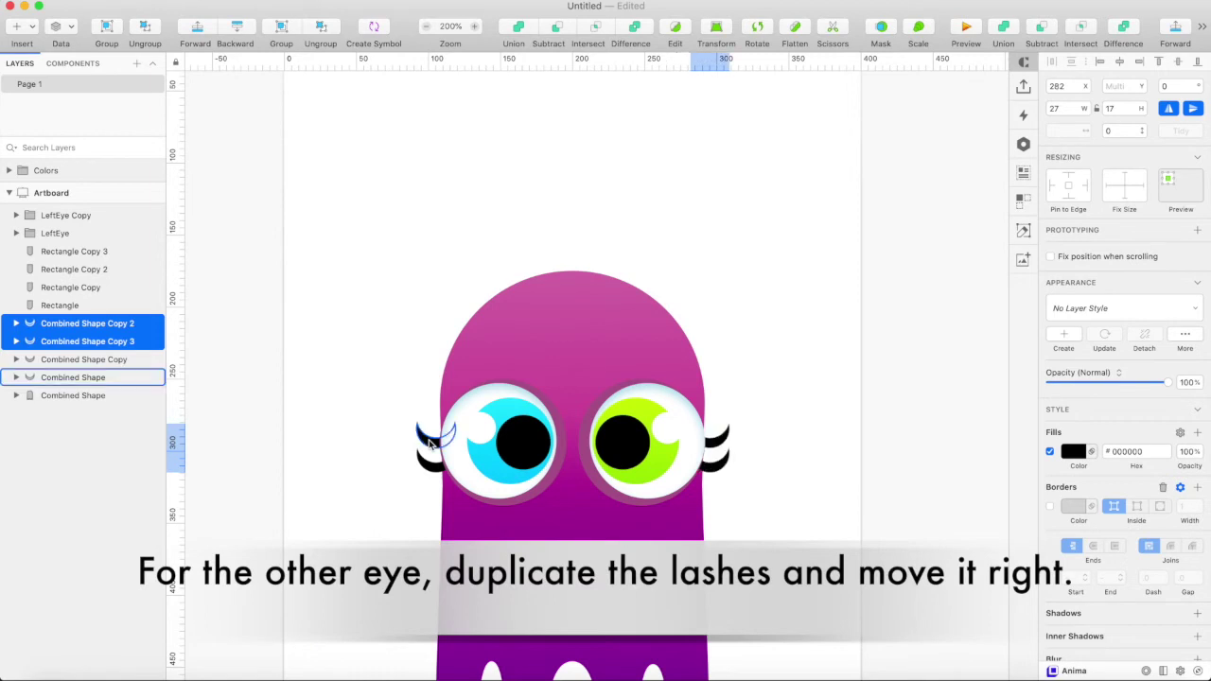
key(Left)
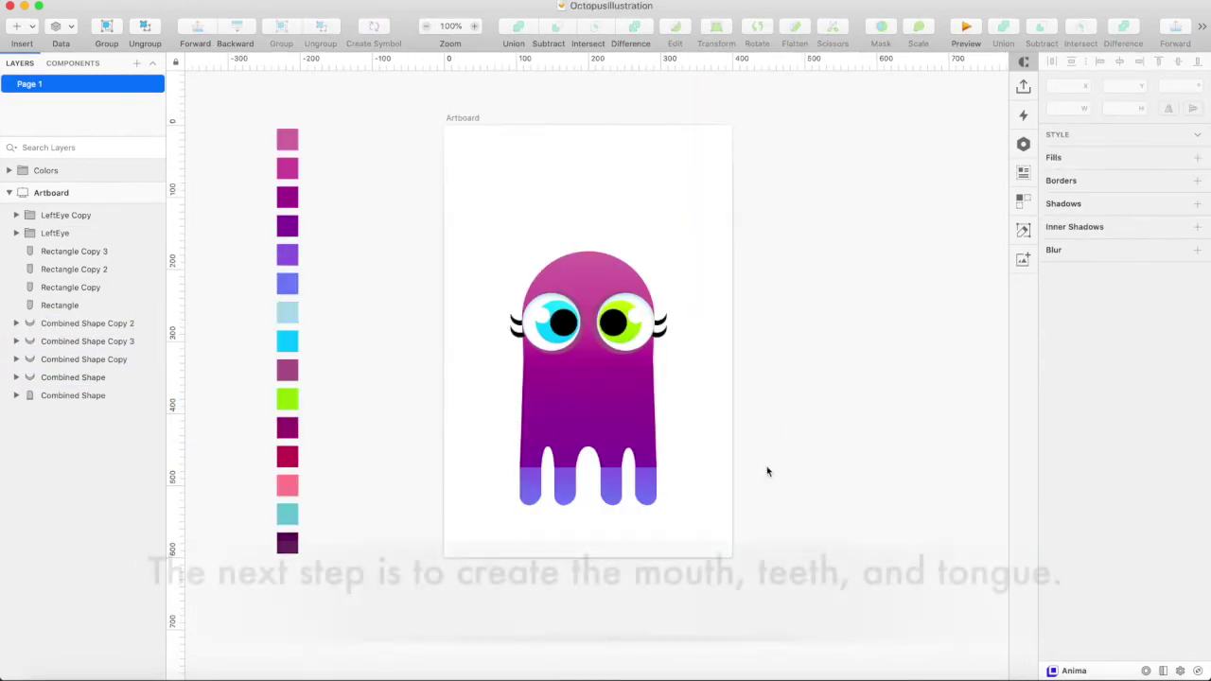
Step: Draw a 100 × 55 rounded rectangle for the mouth and place it below the eyes at X 150, Y 351
key(u)
drag(554, 381, 641, 413)
click(1066, 110)
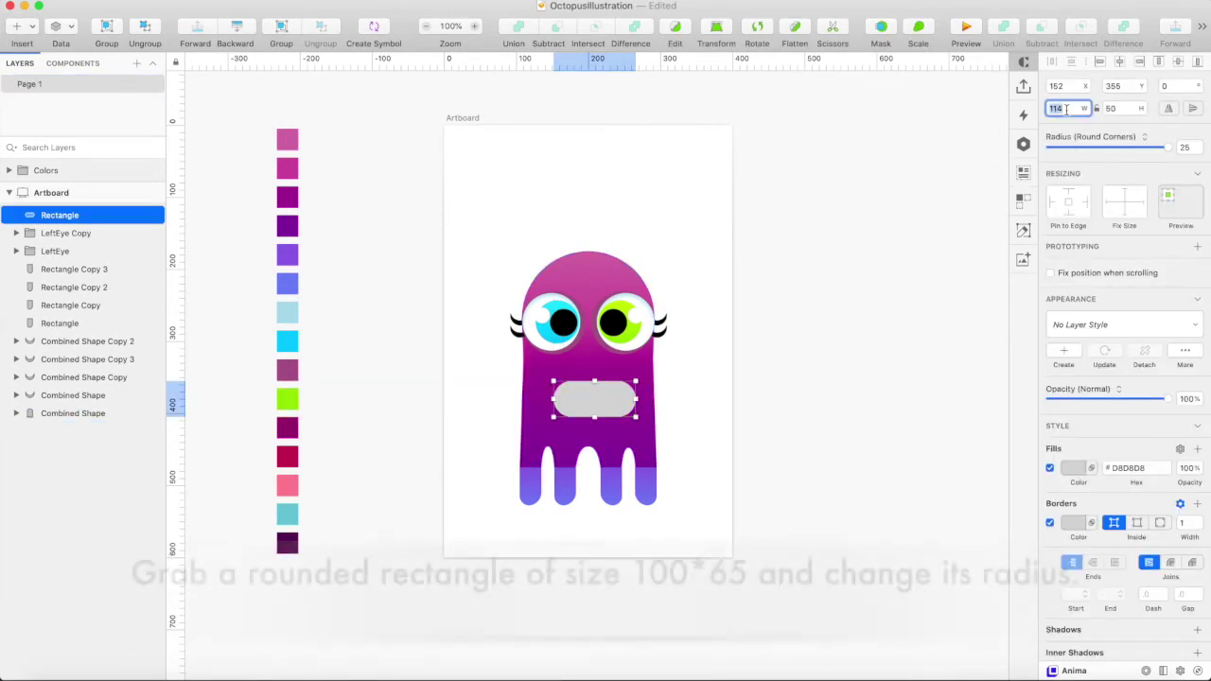
text(100)
key(Tab)
text(55)
key(Return)
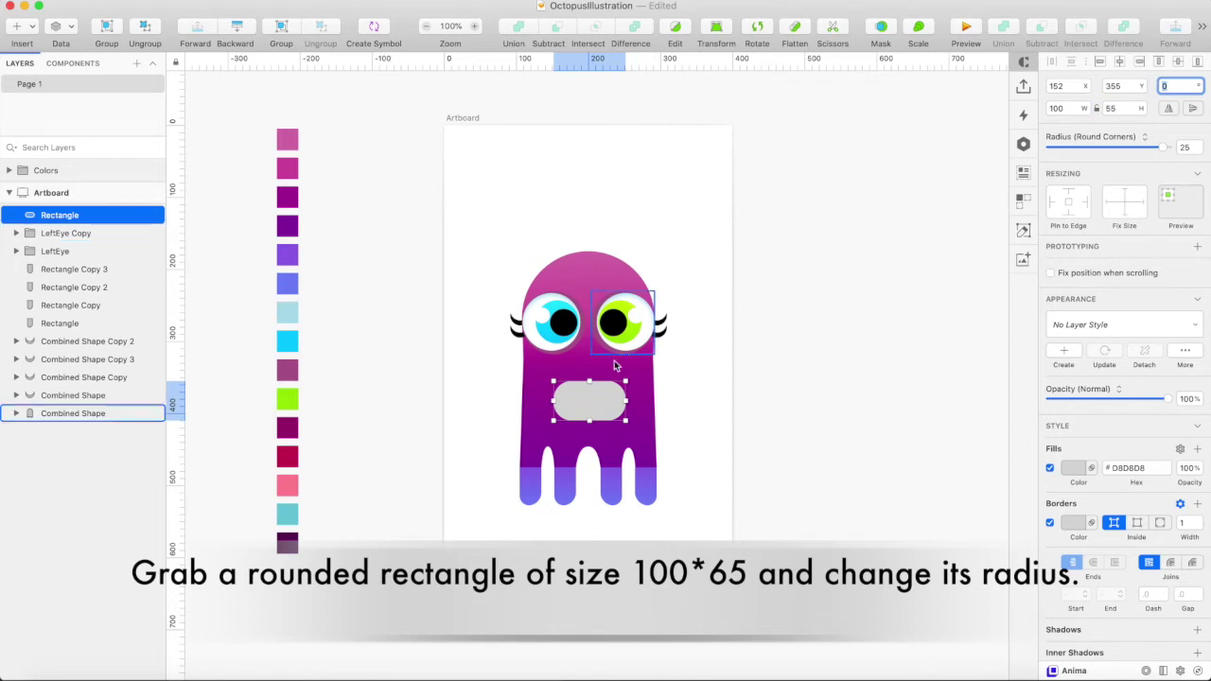
drag(596, 409, 592, 406)
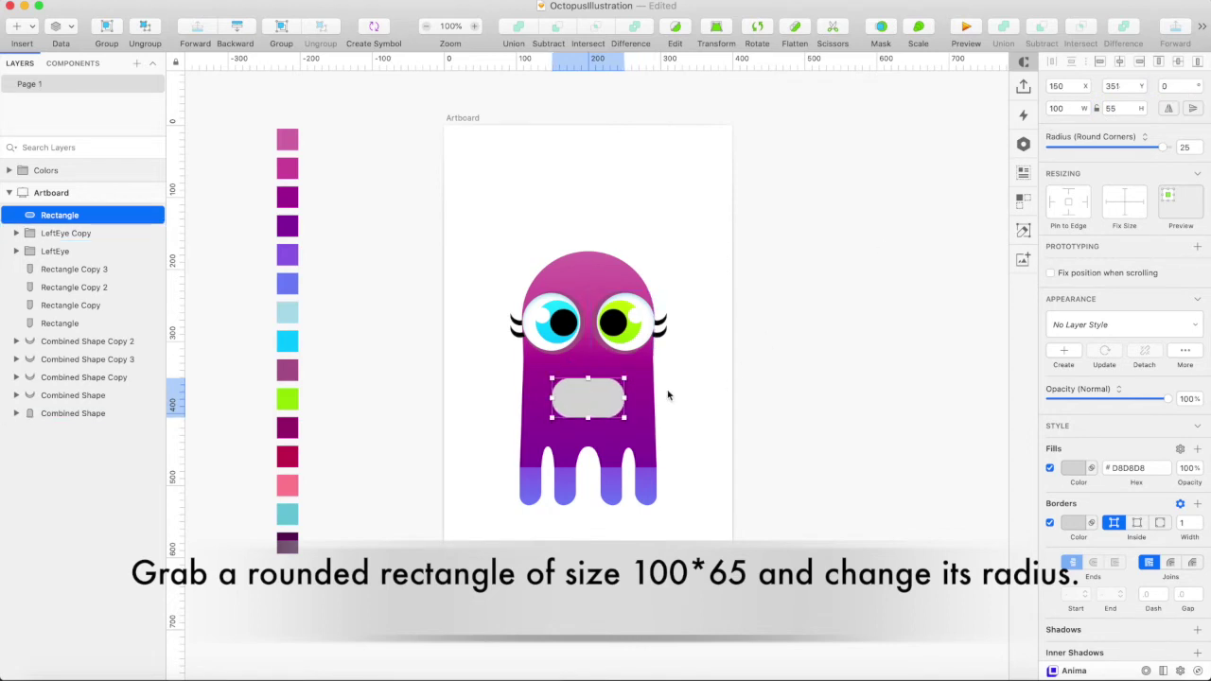
Step: Reshape the rectangle into a mouth with 27.5 corner radii and mirrored points lowered mid-top and mid-bottom, the latter to Y 416
double_click(592, 399)
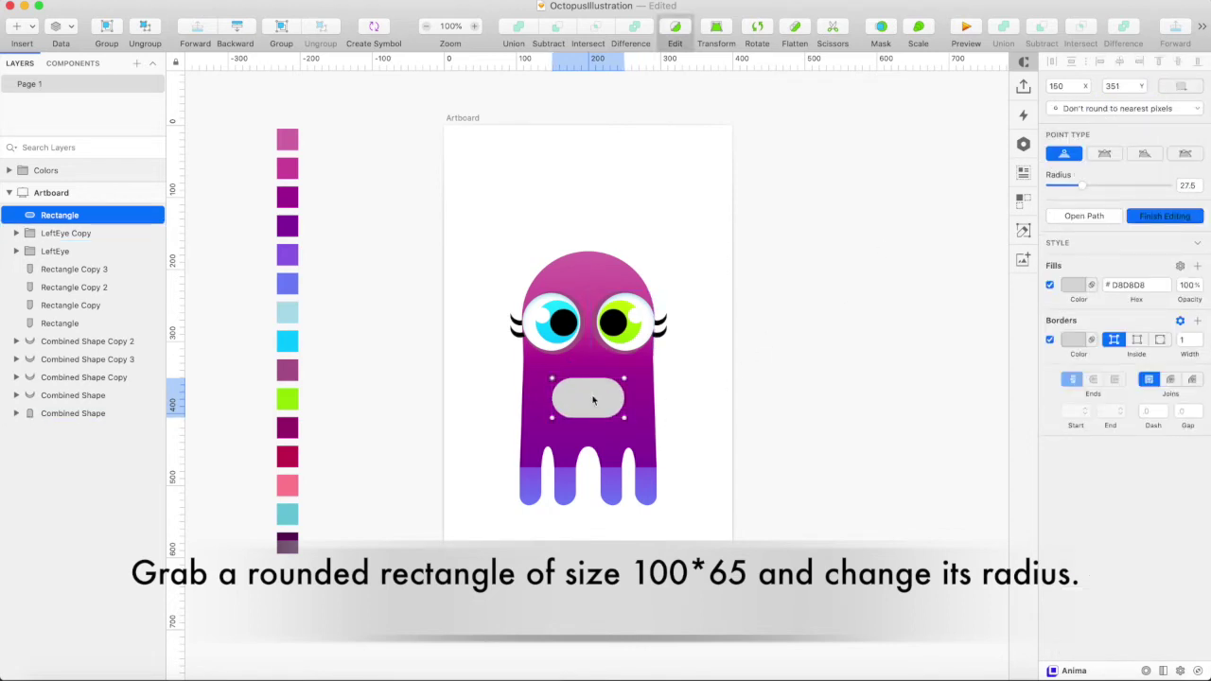
click(586, 378)
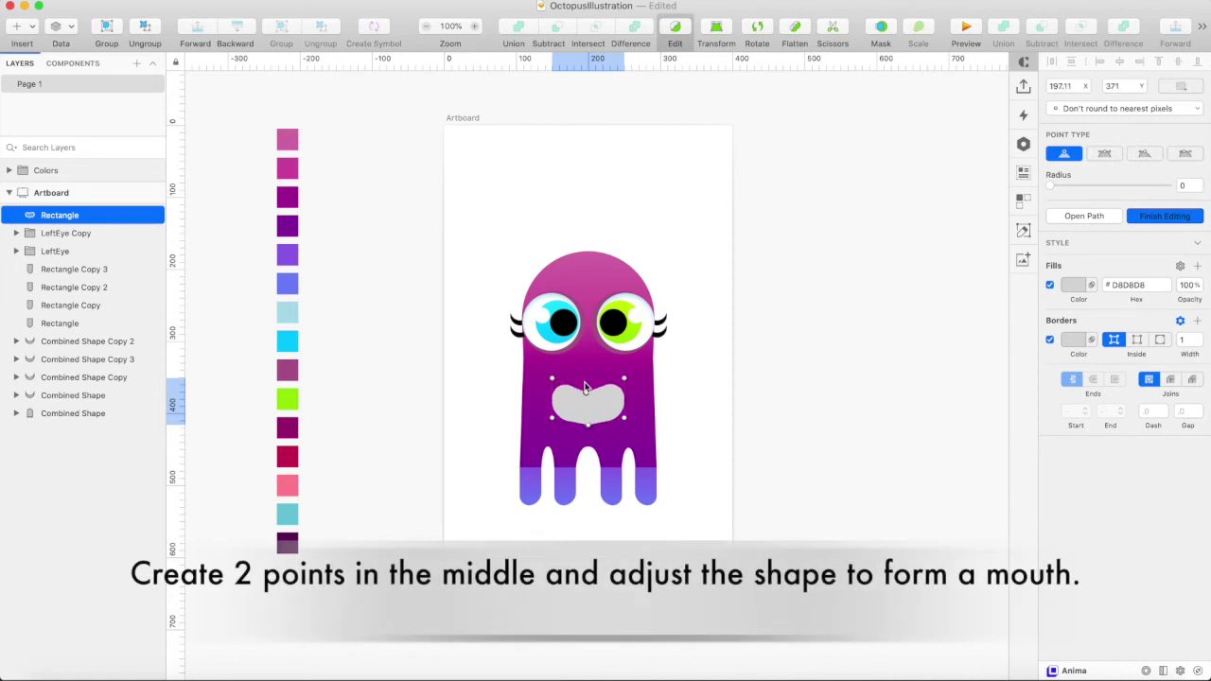
double_click(584, 384)
click(588, 427)
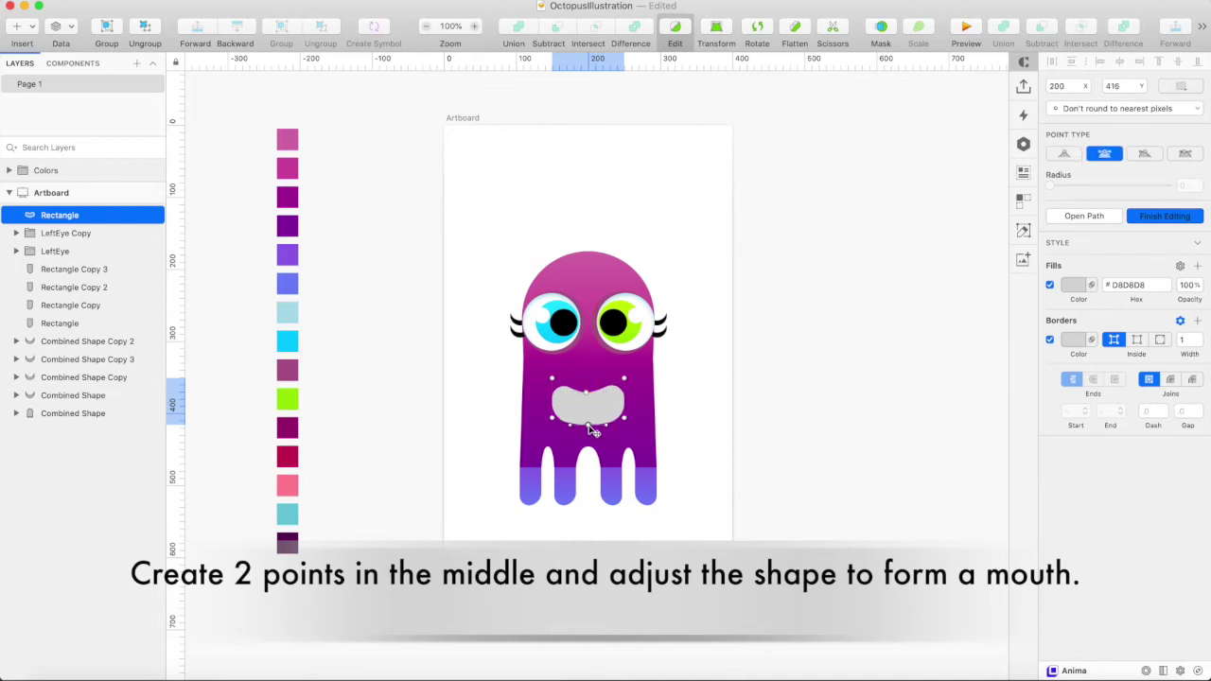
double_click(659, 394)
Step: Move the mouth shape up to Y 331, keeping it at X 150
drag(581, 423, 586, 415)
click(678, 397)
click(615, 396)
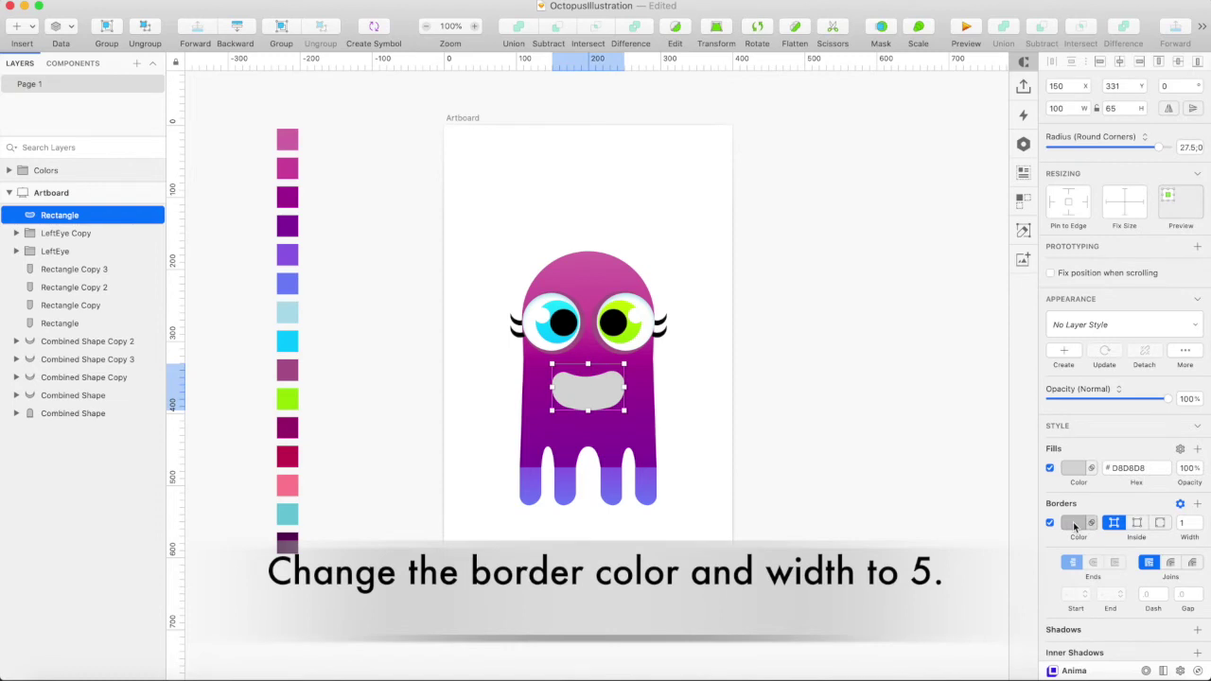
Step: Give the mouth an outside border 5 wide, coloured A01075 sampled from the dark magenta palette swatch
click(1075, 525)
click(1057, 603)
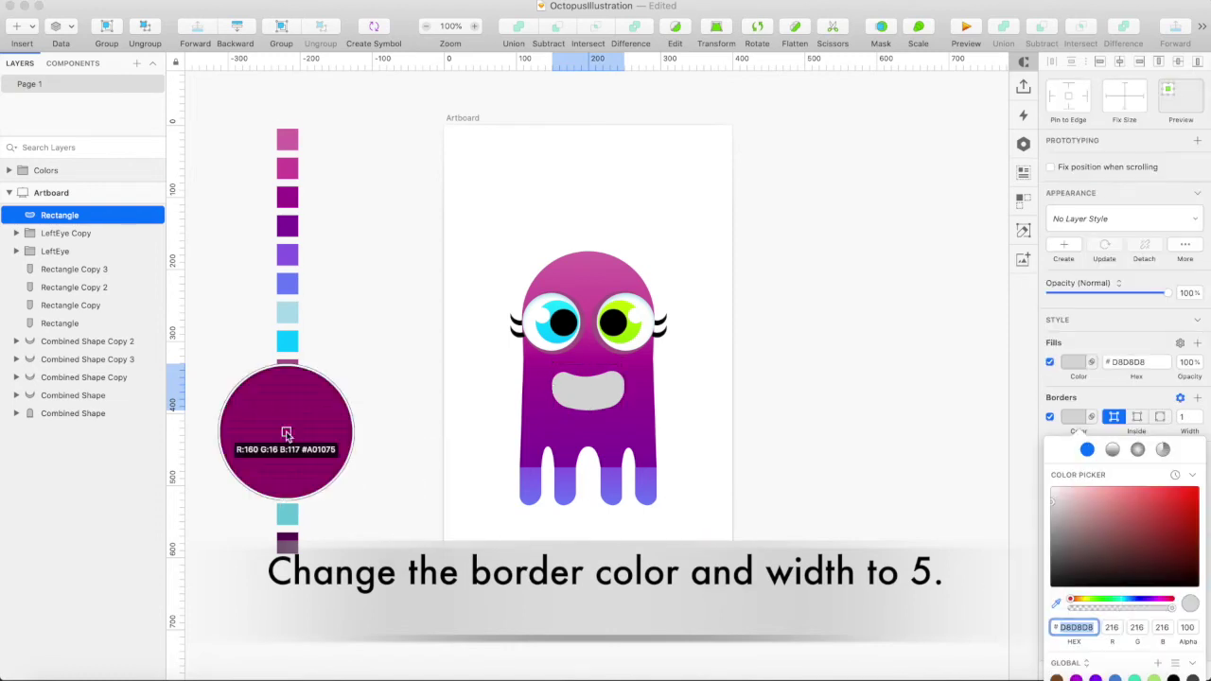
click(286, 433)
click(1196, 414)
click(1196, 414)
click(1197, 414)
click(1196, 414)
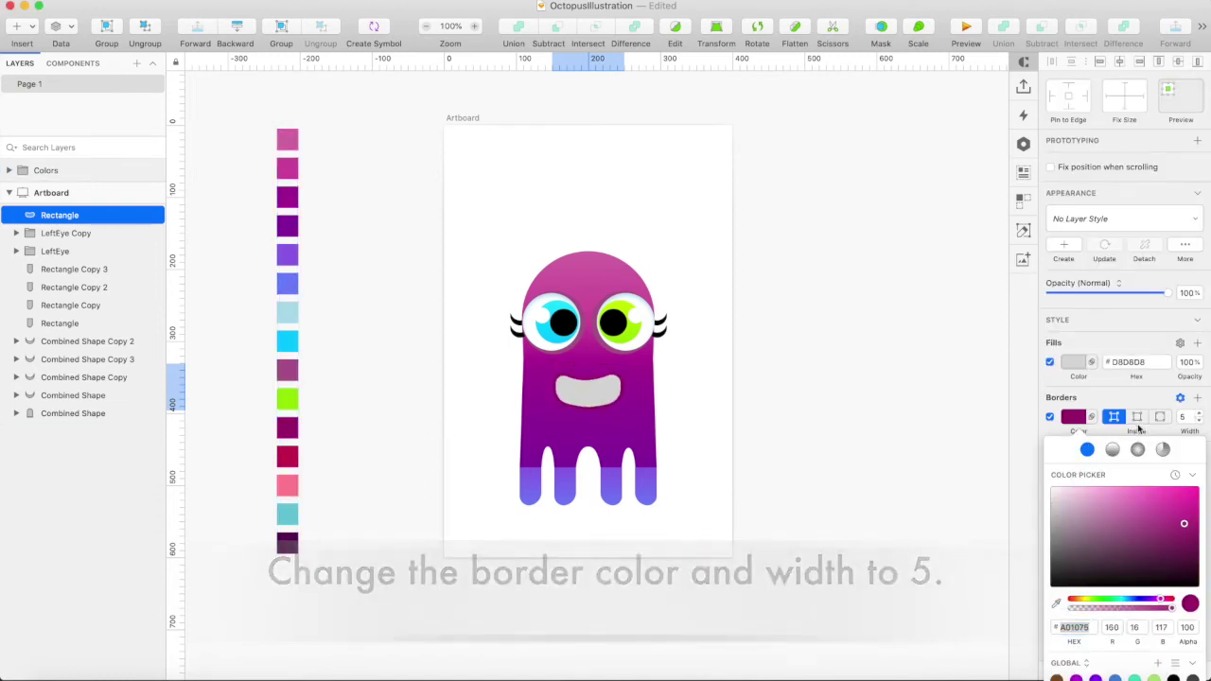
click(1076, 418)
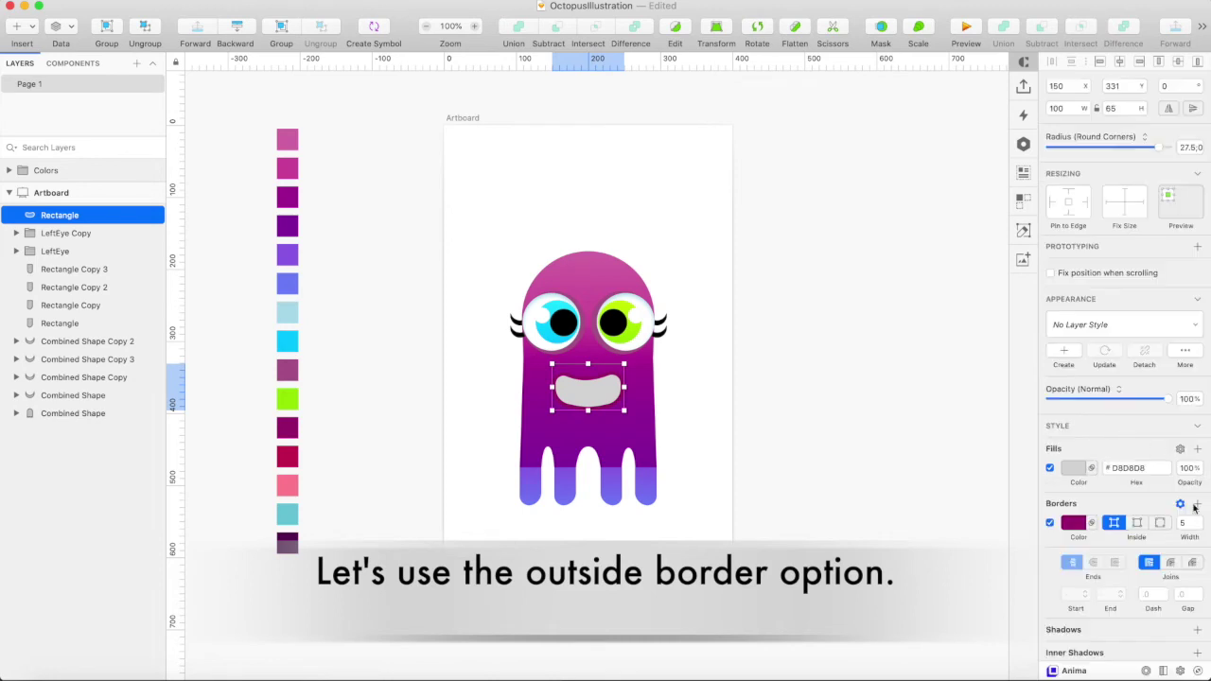
click(1160, 523)
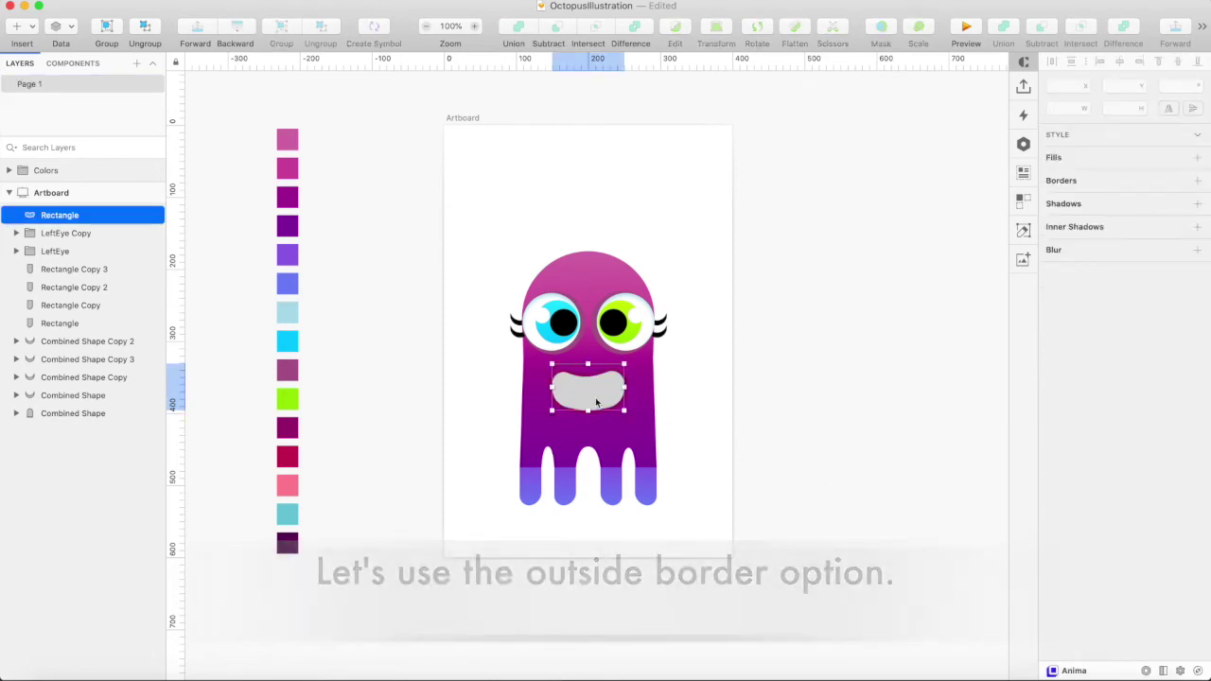
Step: Fill the mouth with the red CA005D sampled from the palette and turn the fill into a linear gradient
click(1073, 467)
click(1057, 606)
click(287, 456)
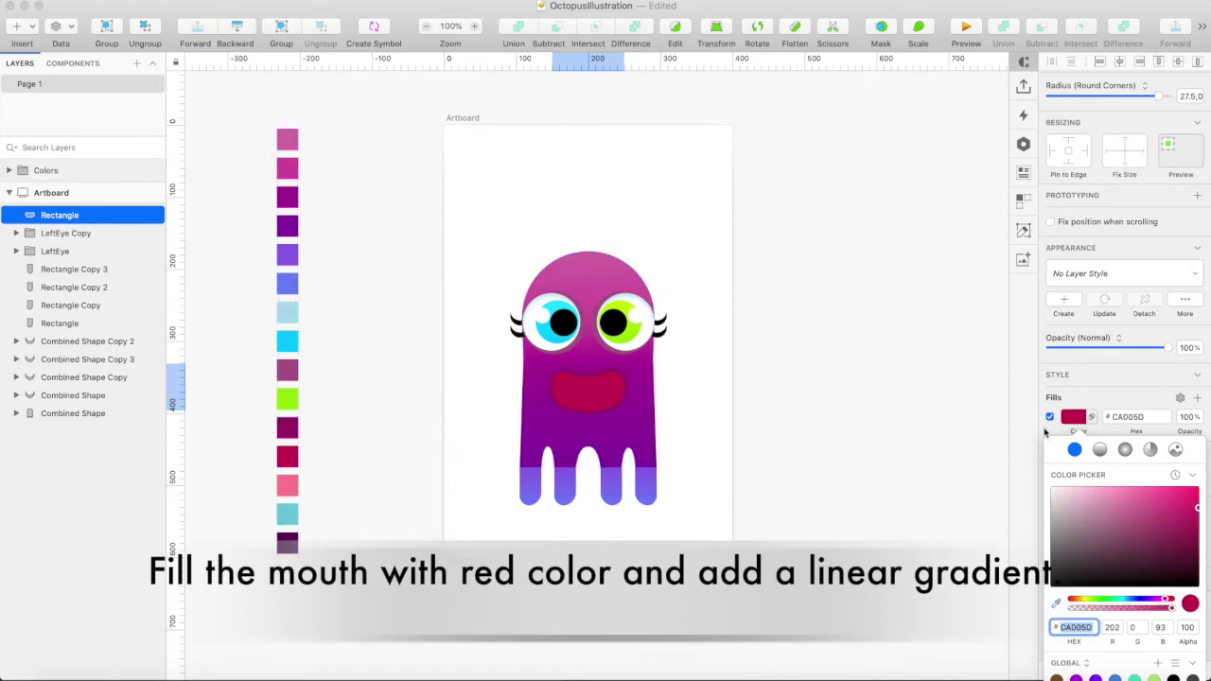
click(1103, 453)
click(694, 429)
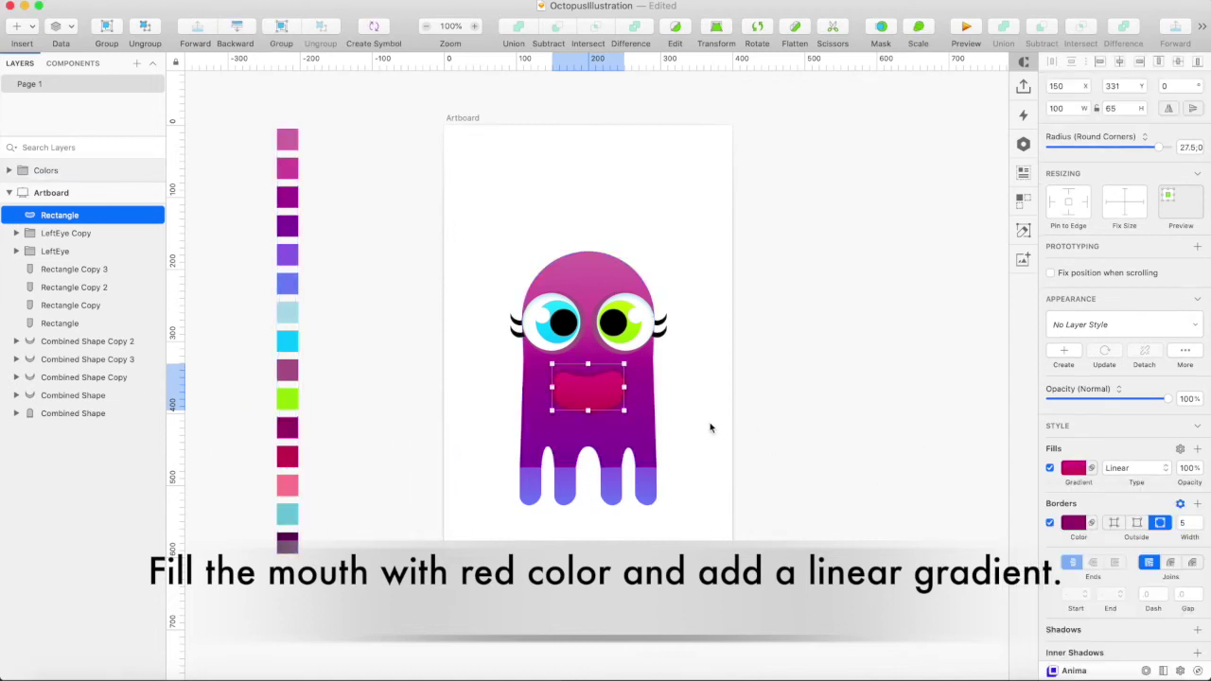
Step: Draw a 24 × 34 rounded rectangle at X 157, Y 331 as the first tooth, borderless and filled white FFFFFF
key(o)
drag(561, 365, 575, 389)
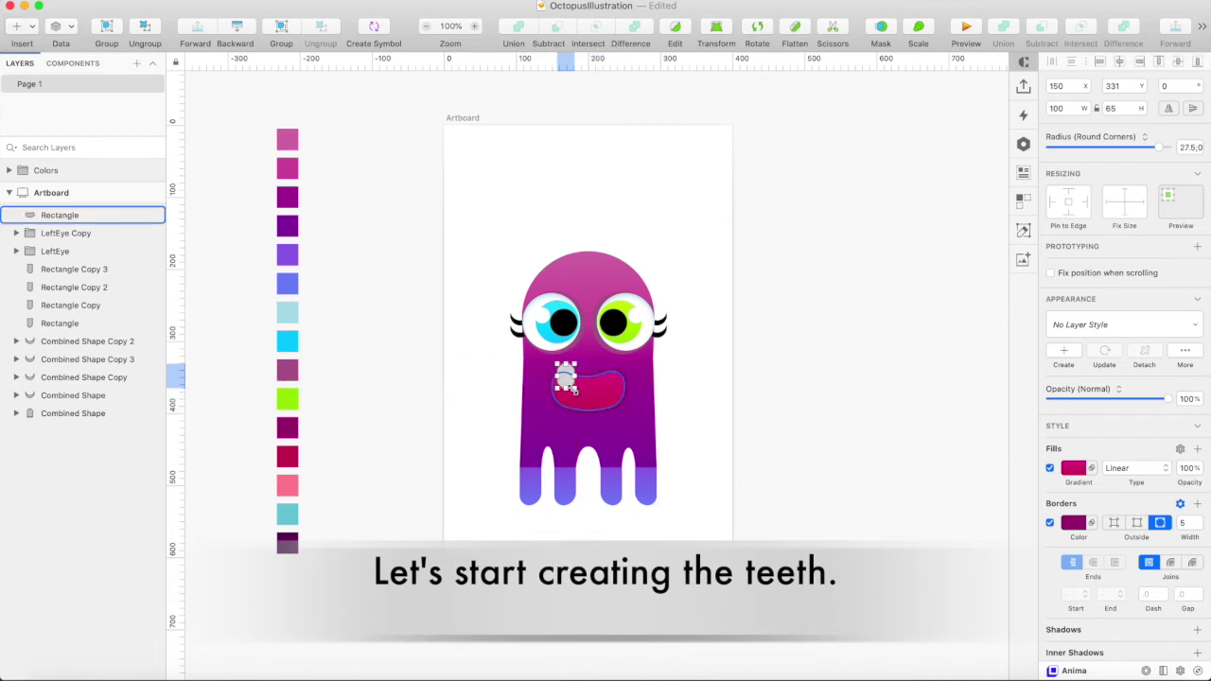
click(1049, 524)
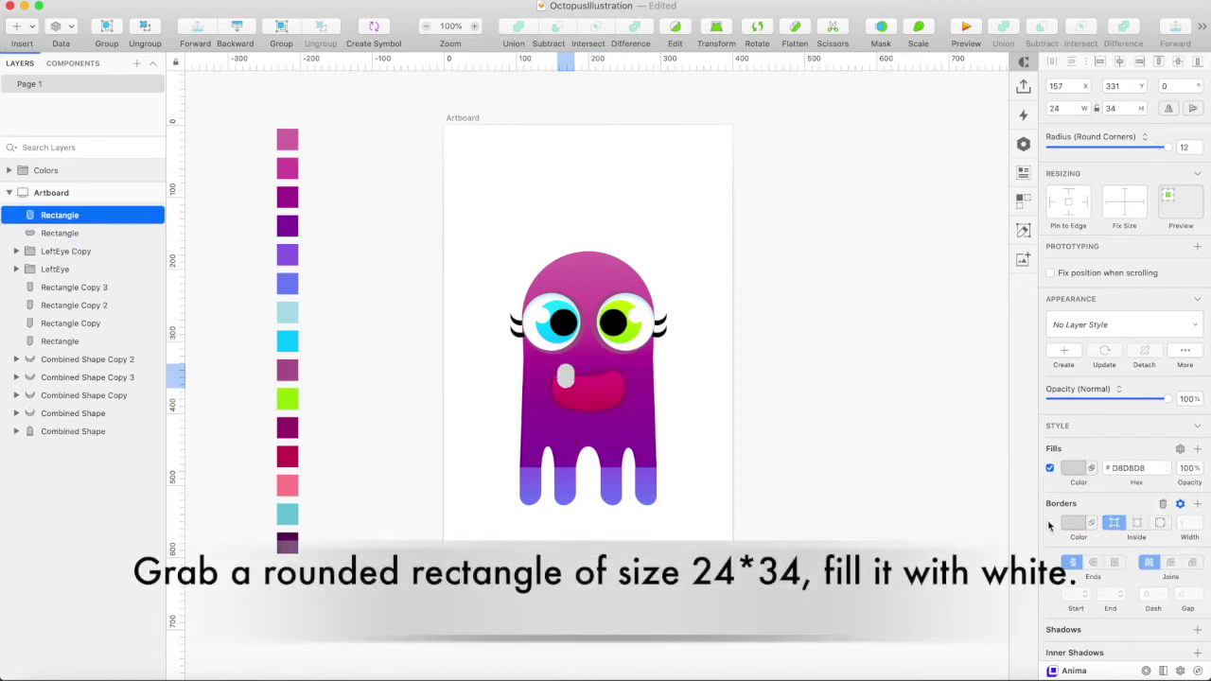
key(Return)
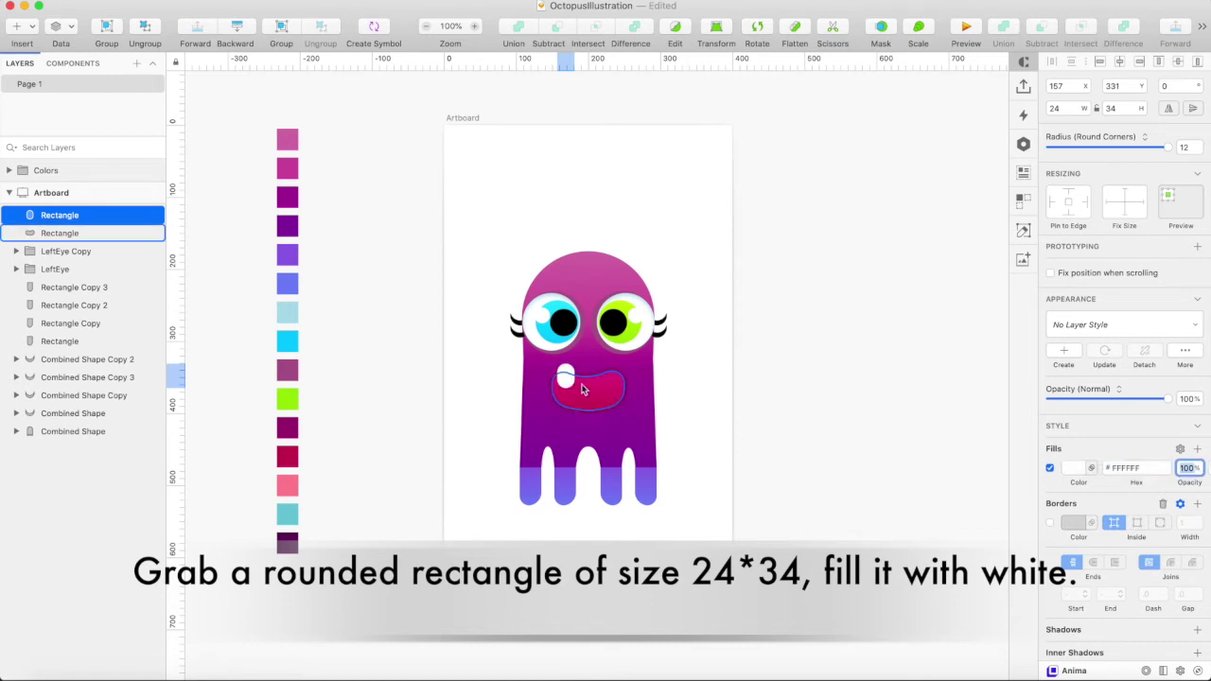
Step: Duplicate the tooth twice towards the right, moving the first copy 28 px and placing the second at X 215, Y 331
key(super+d)
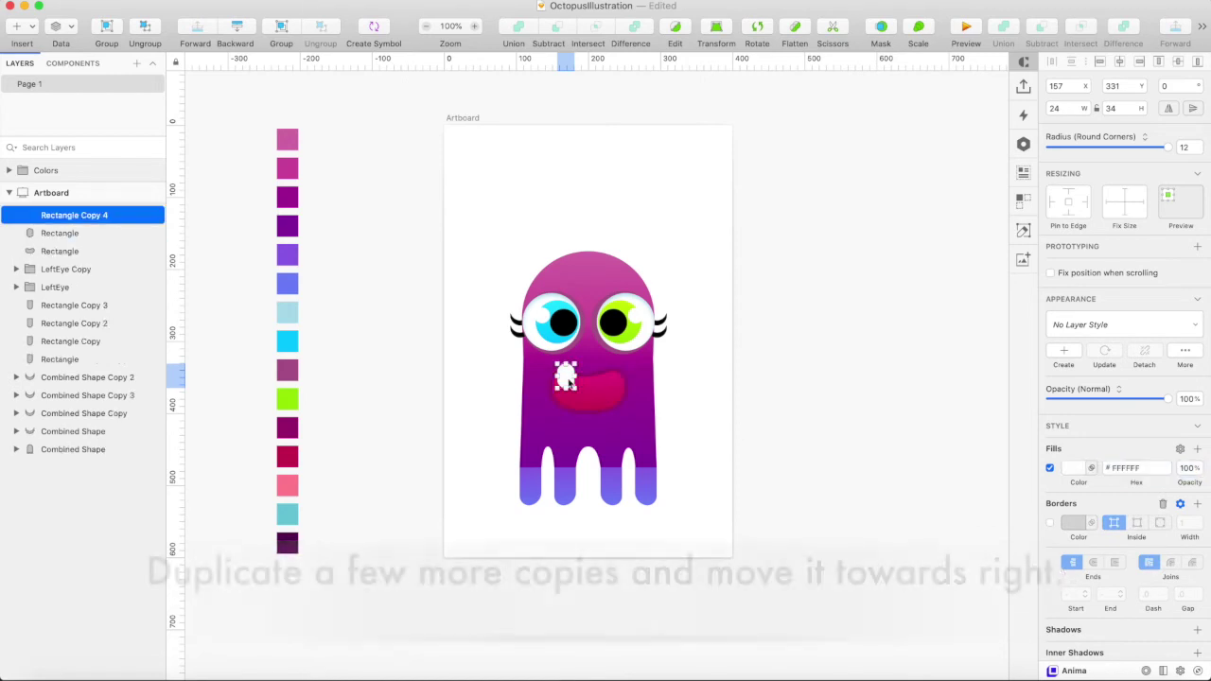
key(shift+Right)
key(shift+Right)
key(shift+Right)
key(Left)
key(Left)
drag(587, 374, 600, 374)
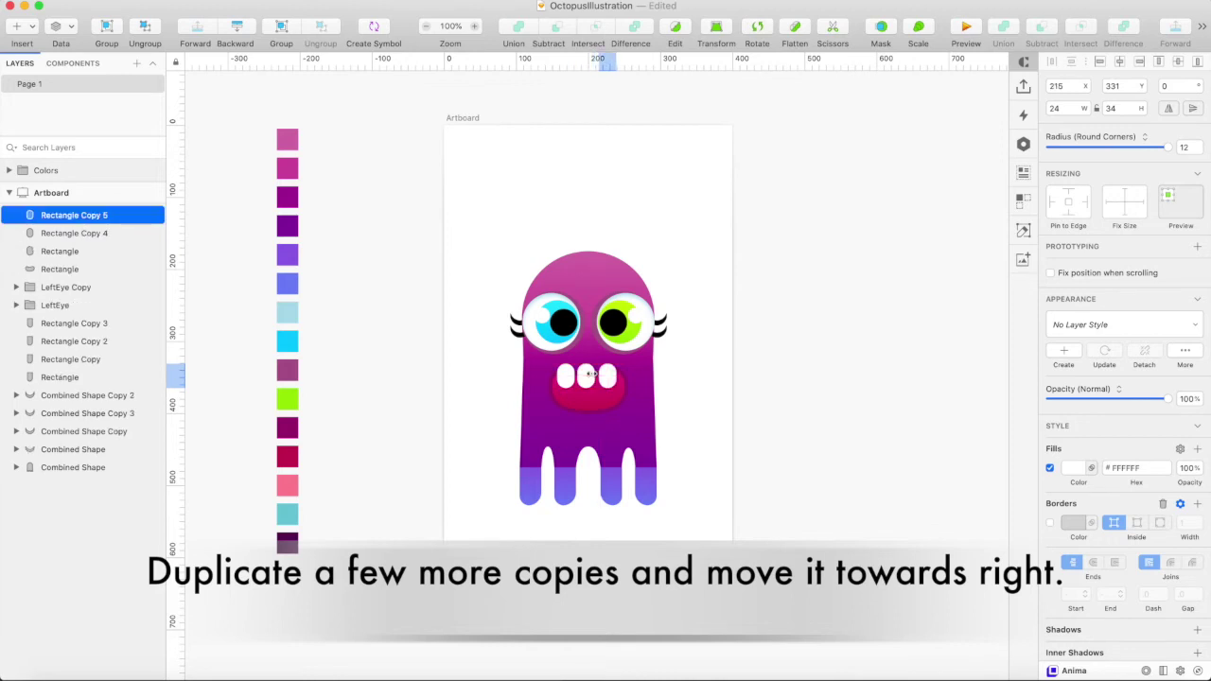
Step: Mask the three teeth with the mouth shape
key(super+equal)
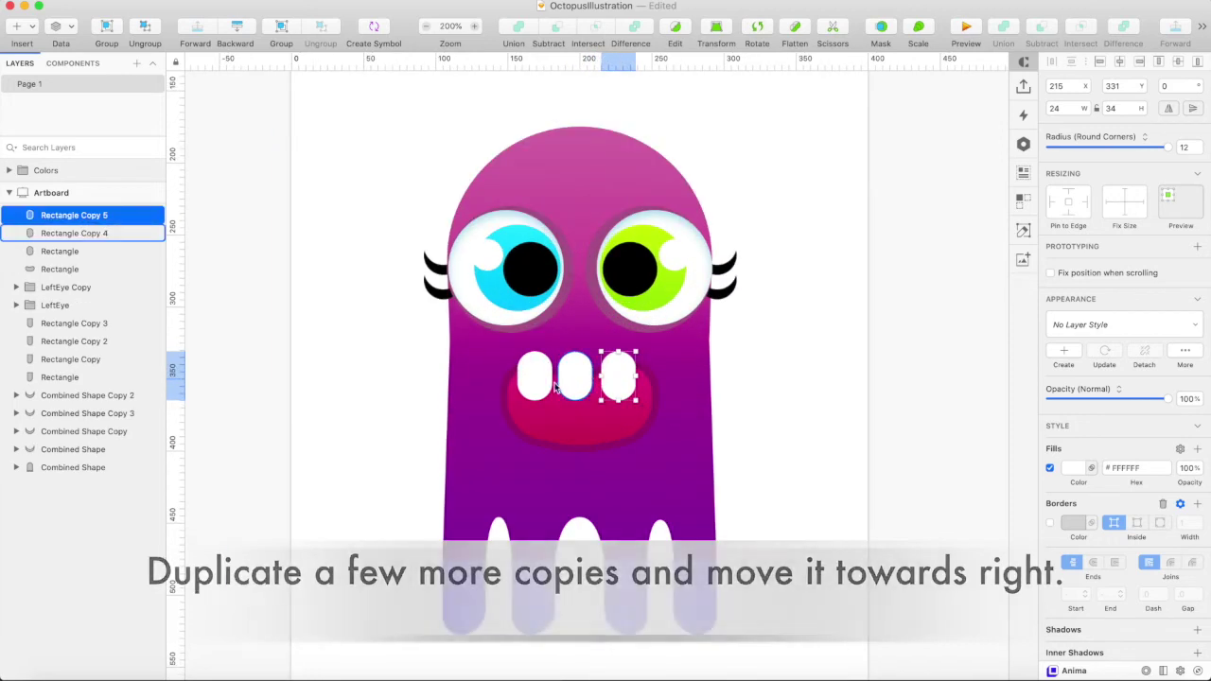
click(553, 418)
shift+click(538, 386)
shift+click(575, 382)
shift+click(615, 380)
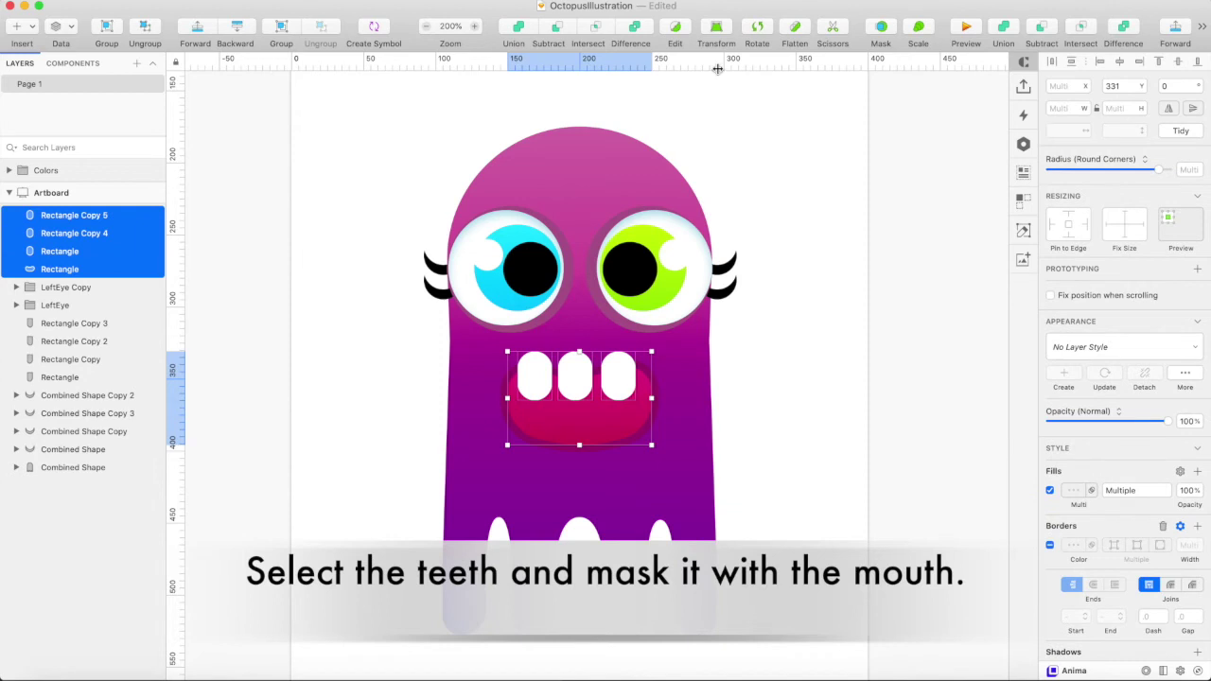
click(881, 26)
click(690, 370)
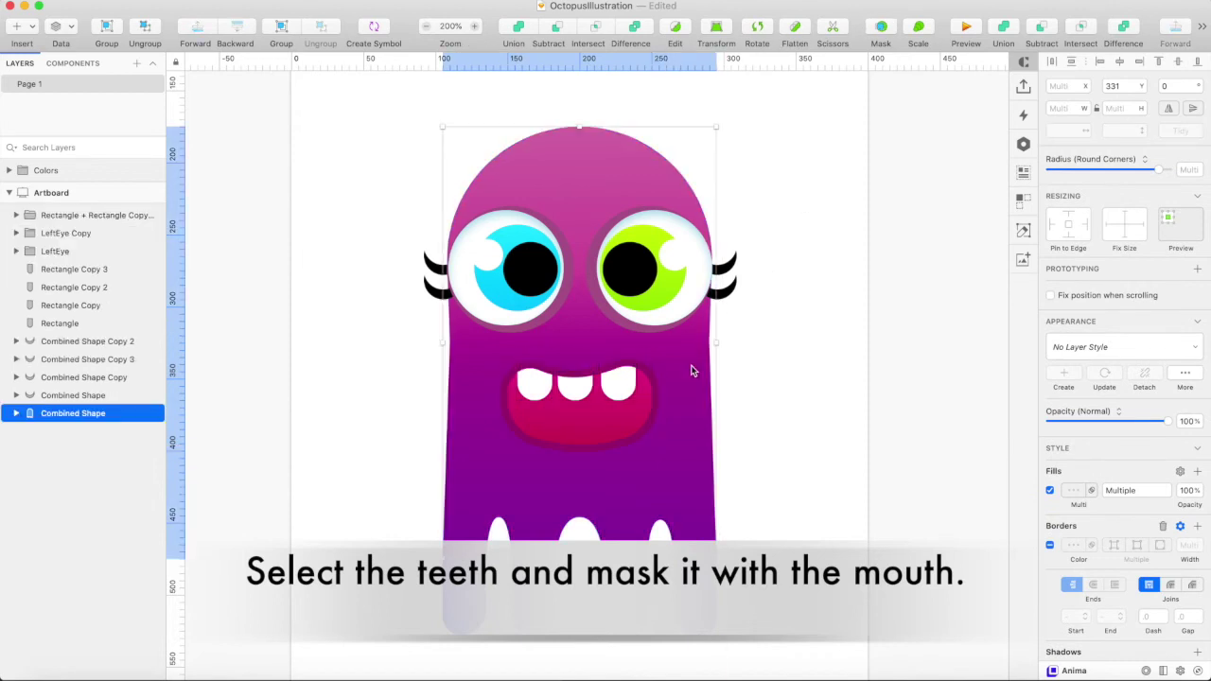
Step: Adjust the outer teeth inside the mouth, moving the right one to X 214 and nudging both slightly upwards
double_click(622, 388)
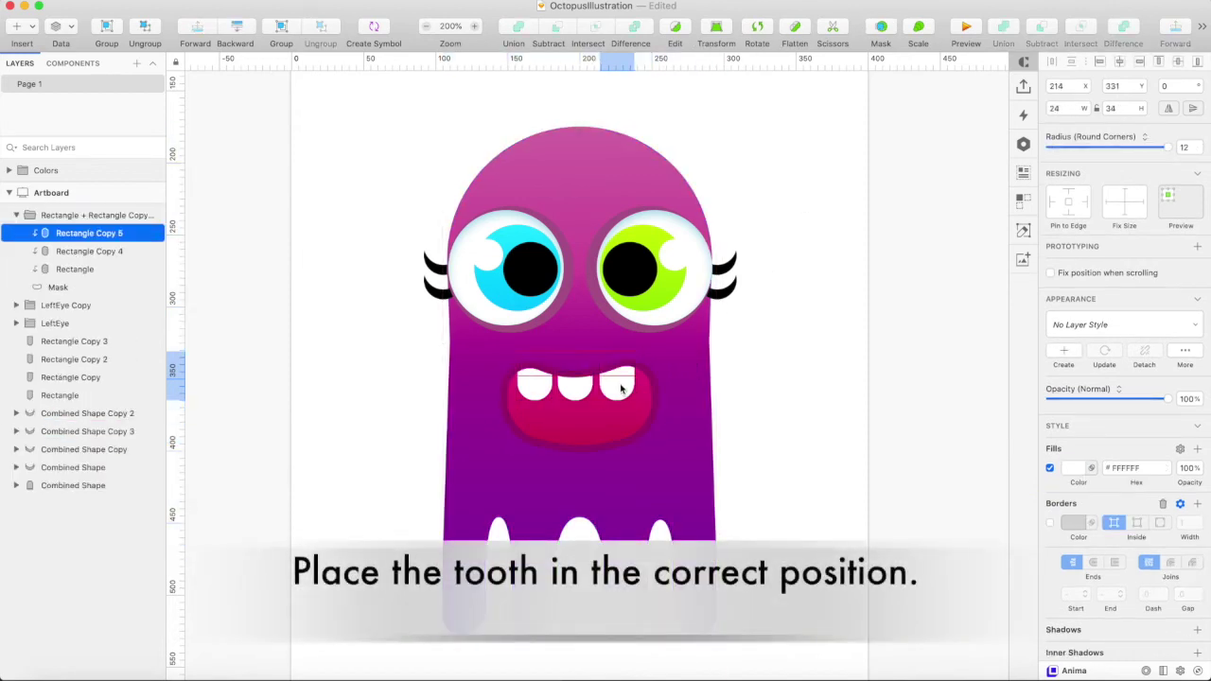
click(536, 398)
click(682, 375)
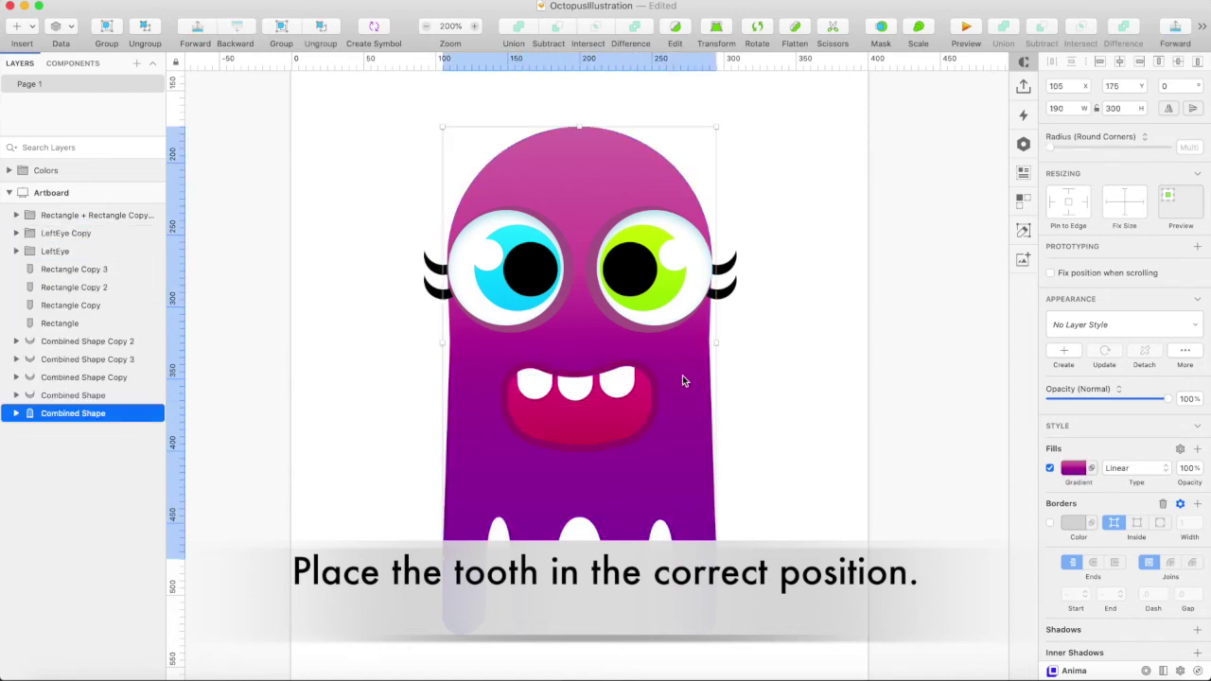
Step: Draw a rounded rectangle about 41 × 23 at the mouth's lower edge as the tongue, bring it to the front and remove its border
key(u)
drag(548, 425, 610, 457)
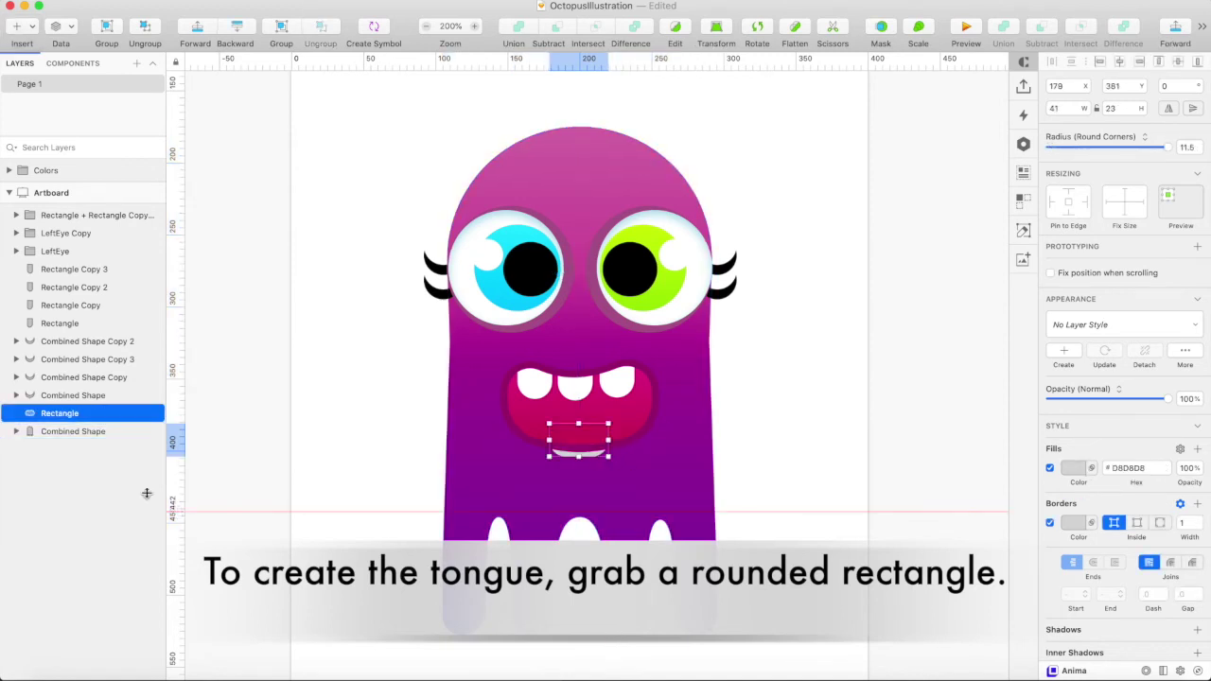
drag(71, 419, 93, 208)
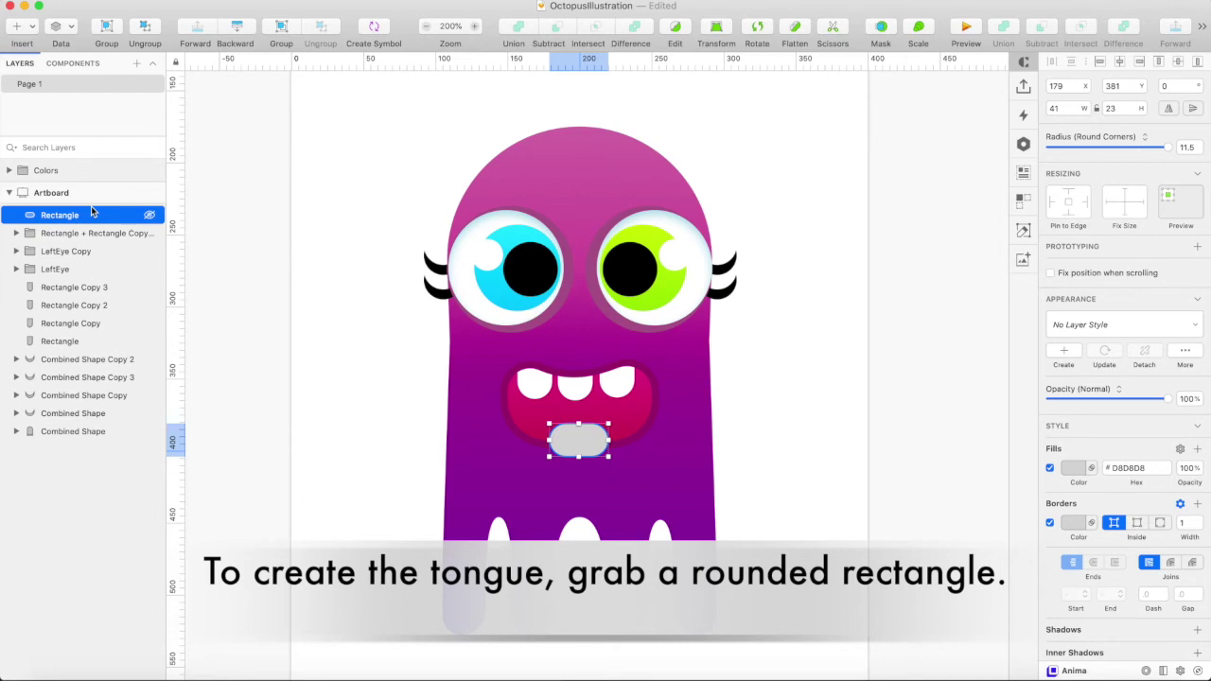
click(1050, 524)
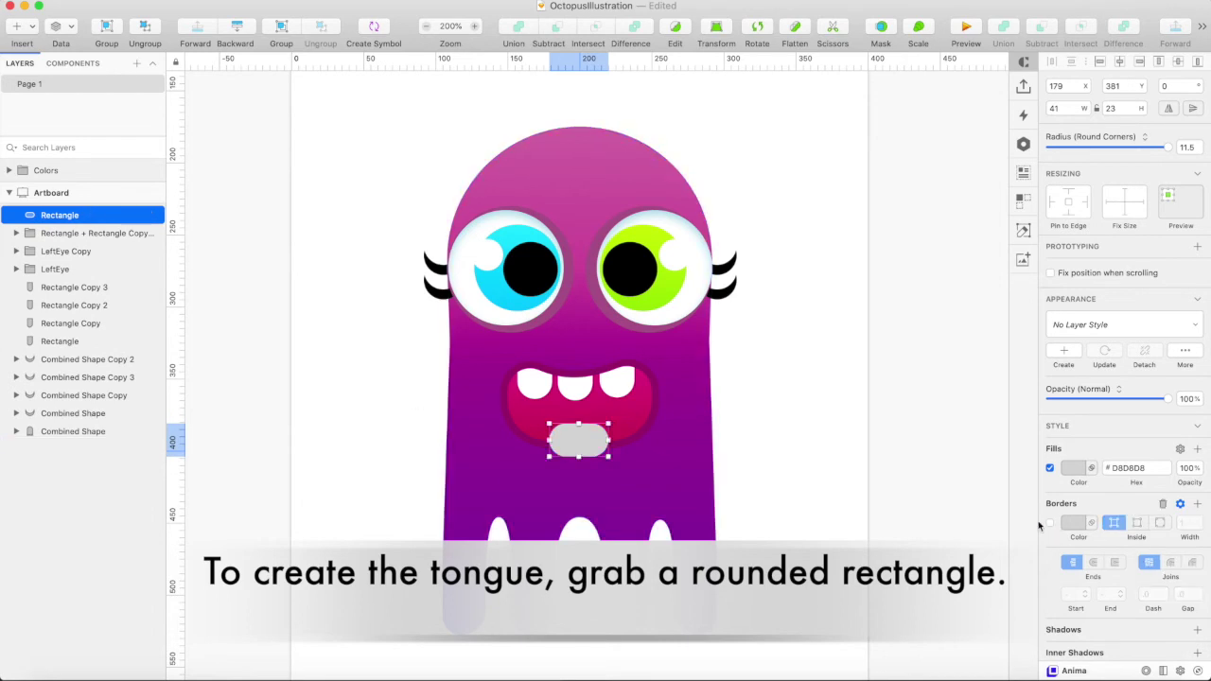
Step: Add a point in the middle of the tongue's top edge and lower it to Y 386
double_click(584, 436)
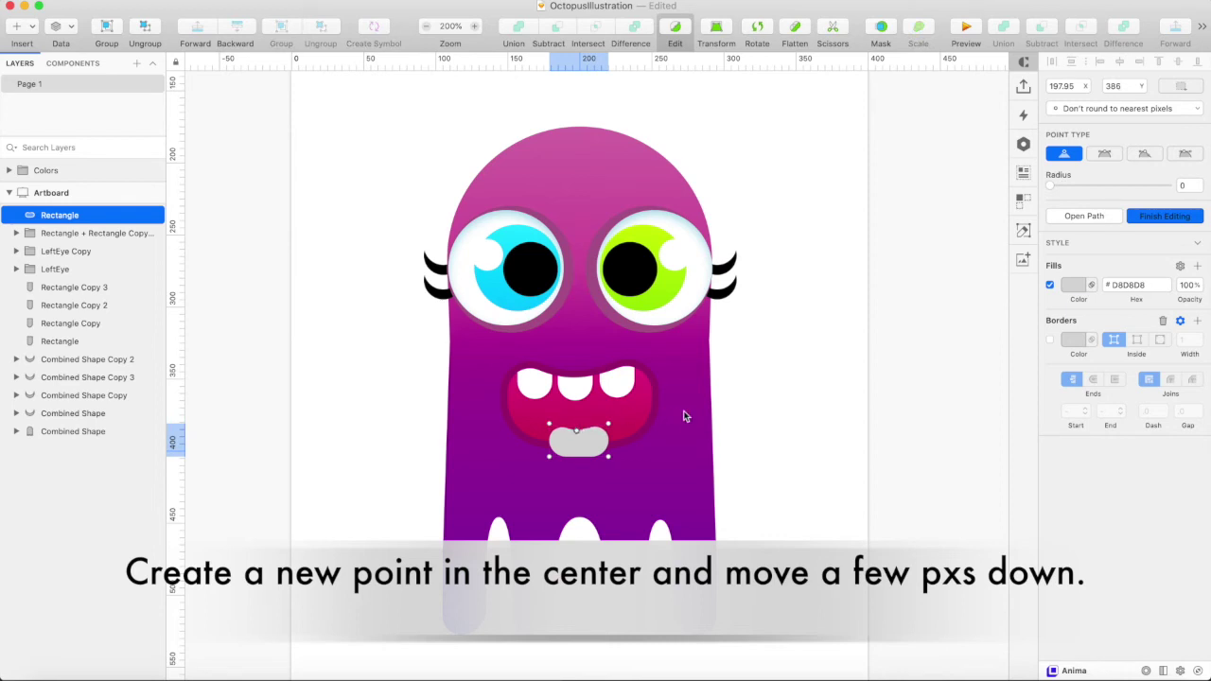
key(Escape)
key(Escape)
Step: Mask the tongue with the mouth group and raise the tongue to Y 379
shift+click(620, 430)
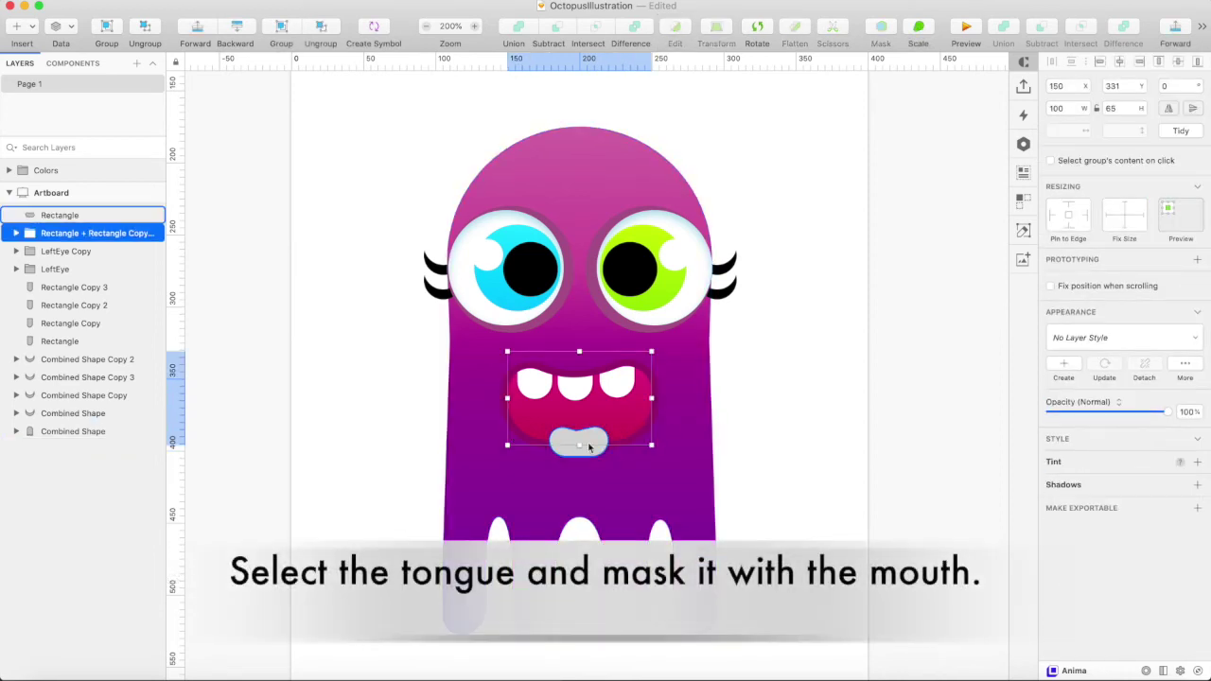
click(881, 33)
click(766, 403)
double_click(589, 442)
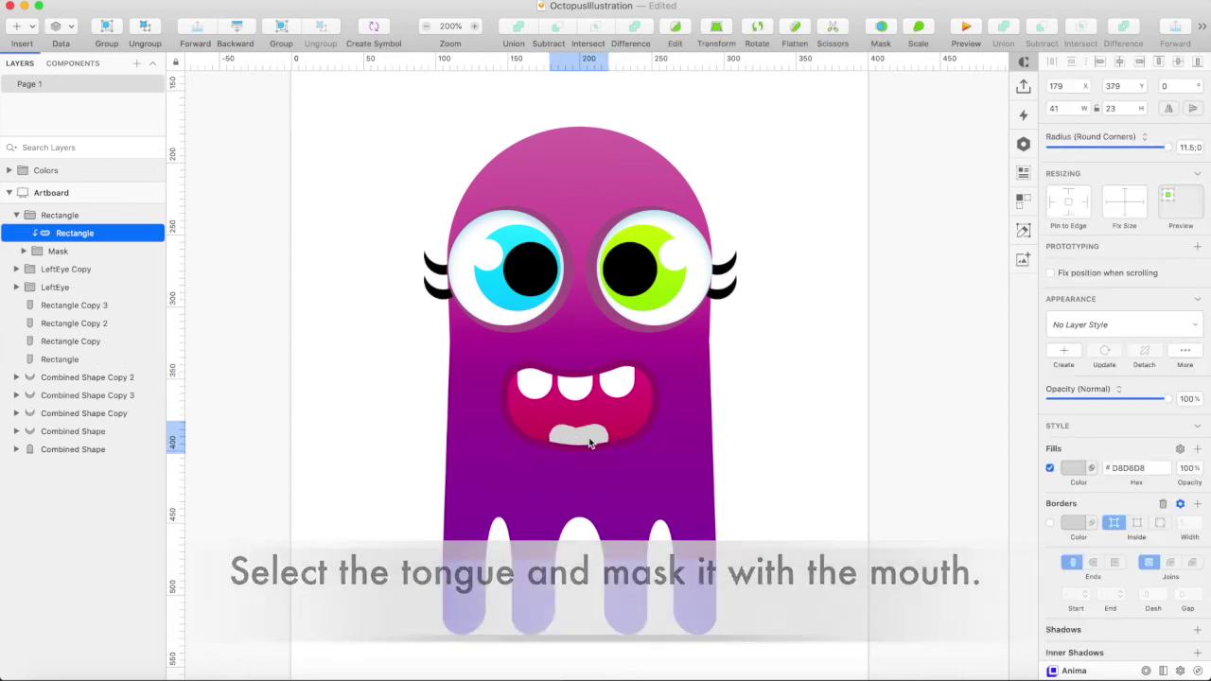
Step: Fill the tongue with the pink FF8499 sampled from the palette and apply a linear gradient to it
key(super+minus)
click(1073, 469)
click(1073, 468)
click(1057, 603)
click(286, 487)
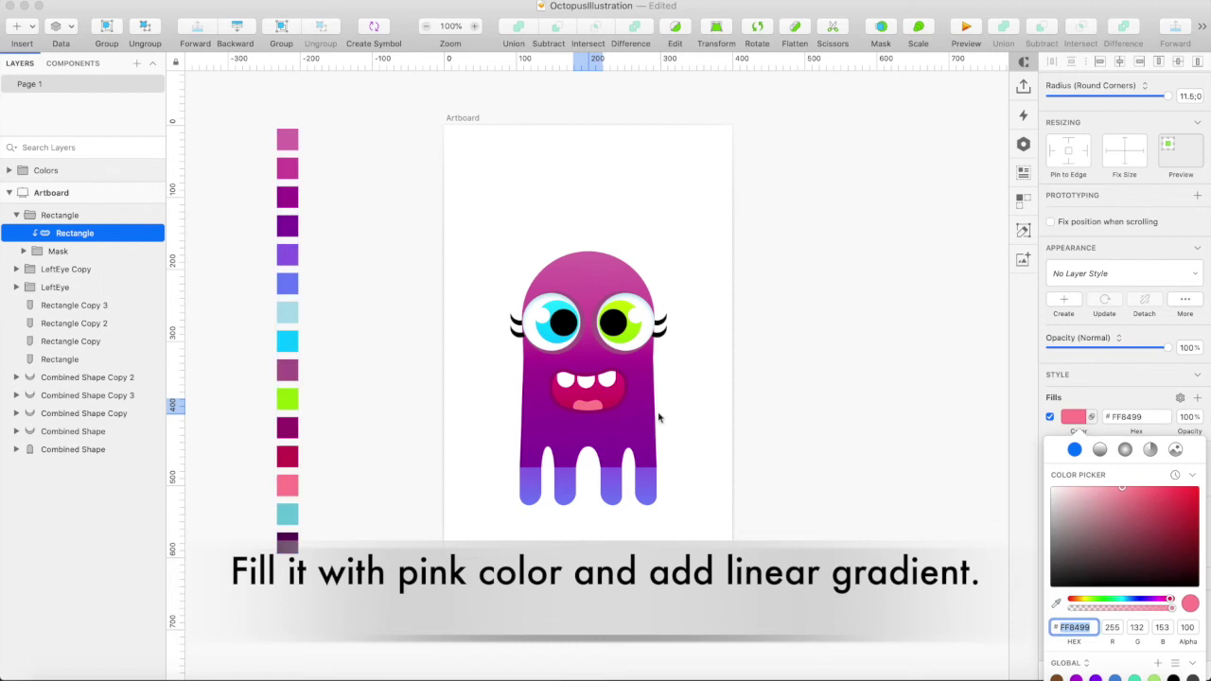
click(1100, 450)
drag(587, 415, 611, 402)
drag(597, 408, 593, 410)
key(Escape)
Step: Draw a downward-curving chin path about 66 × 12 just below the mouth, starting at X 166
key(v)
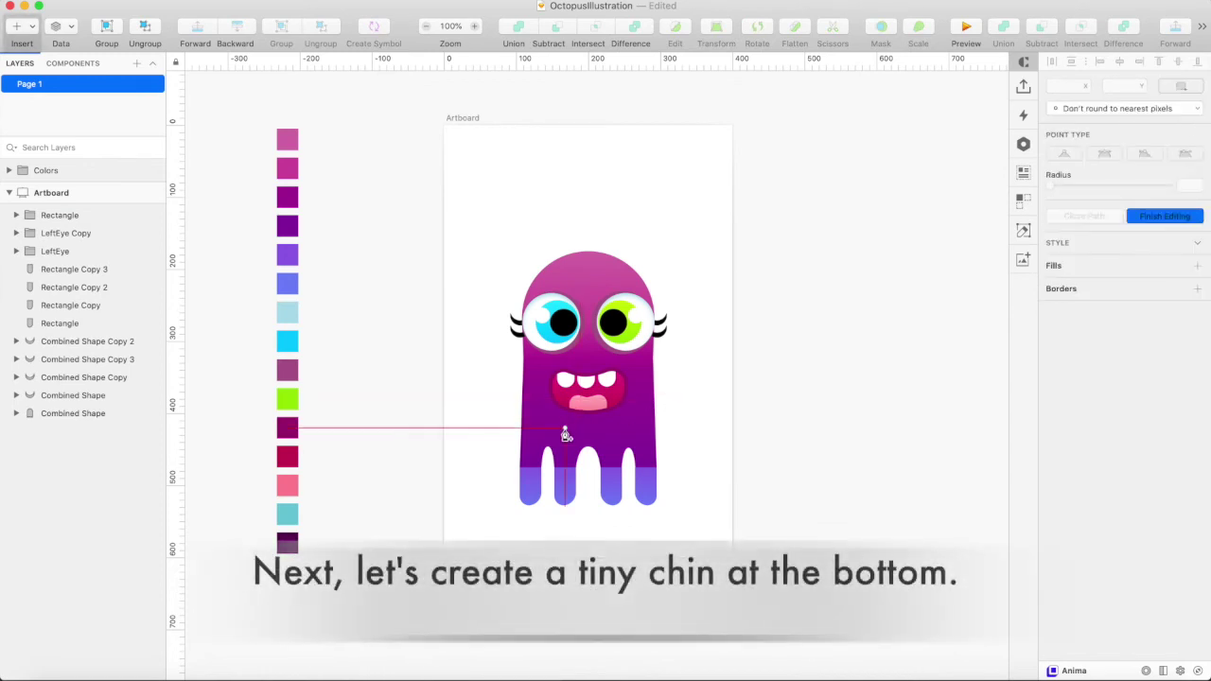
click(563, 424)
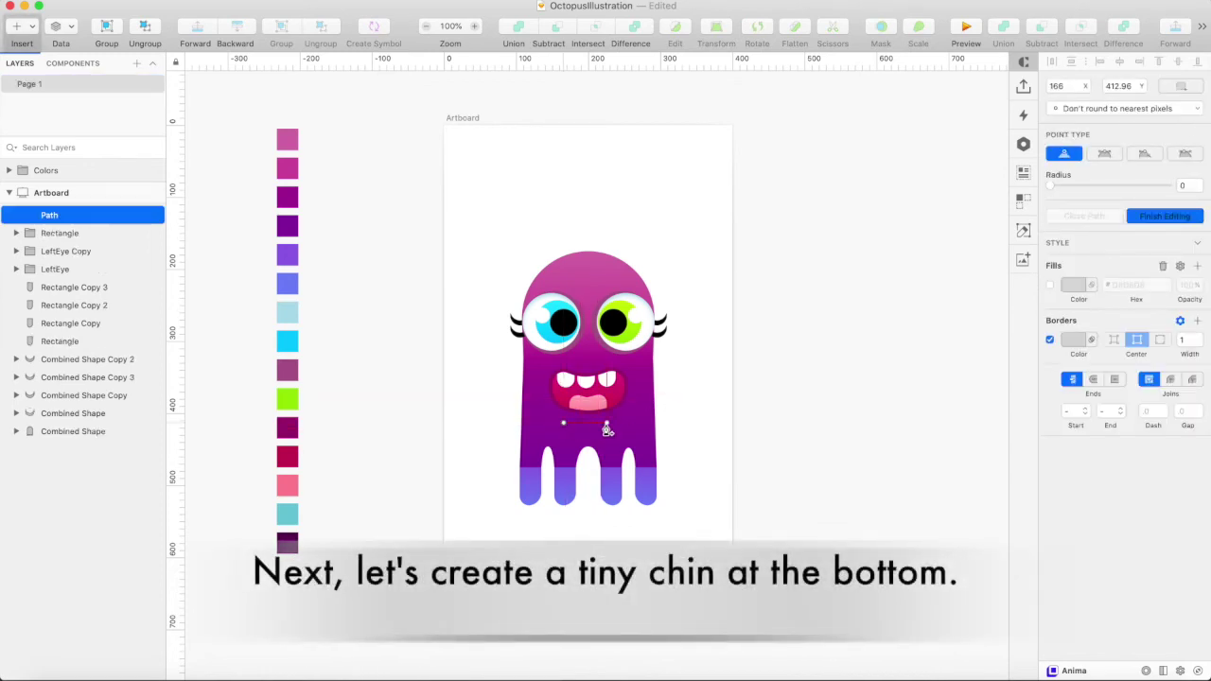
click(615, 427)
key(Return)
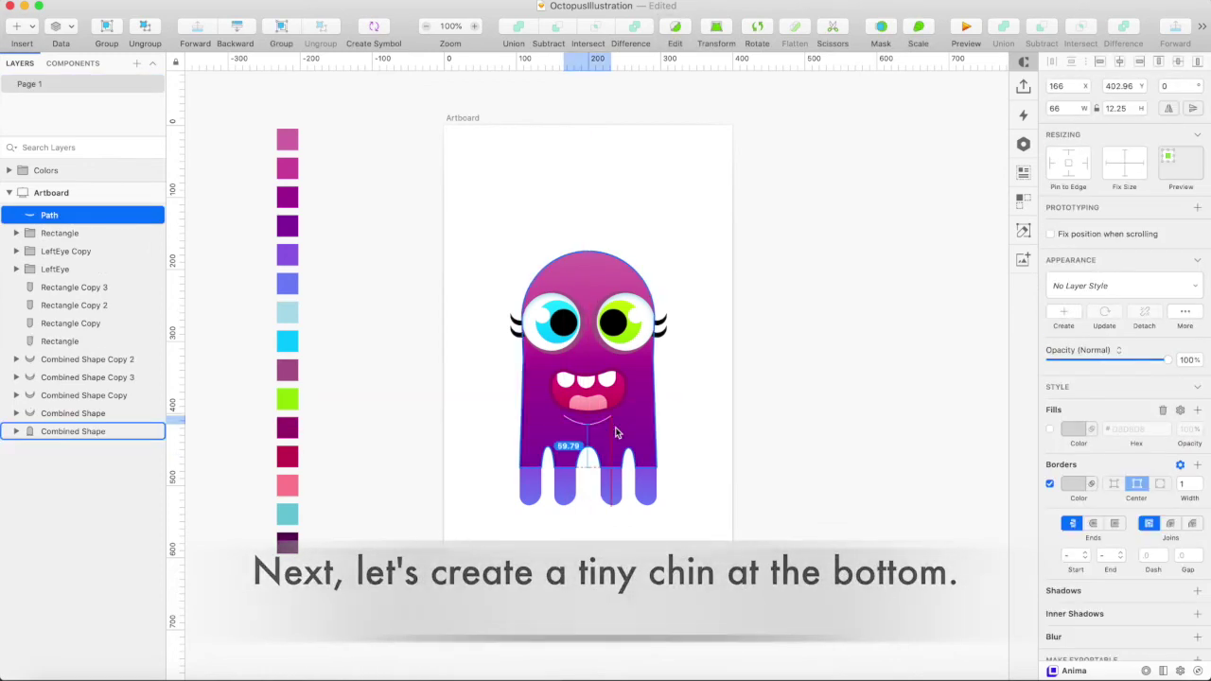
Step: Set the chin line's border width to 3 and colour it with the darkest purple palette swatch
click(1200, 480)
click(1200, 481)
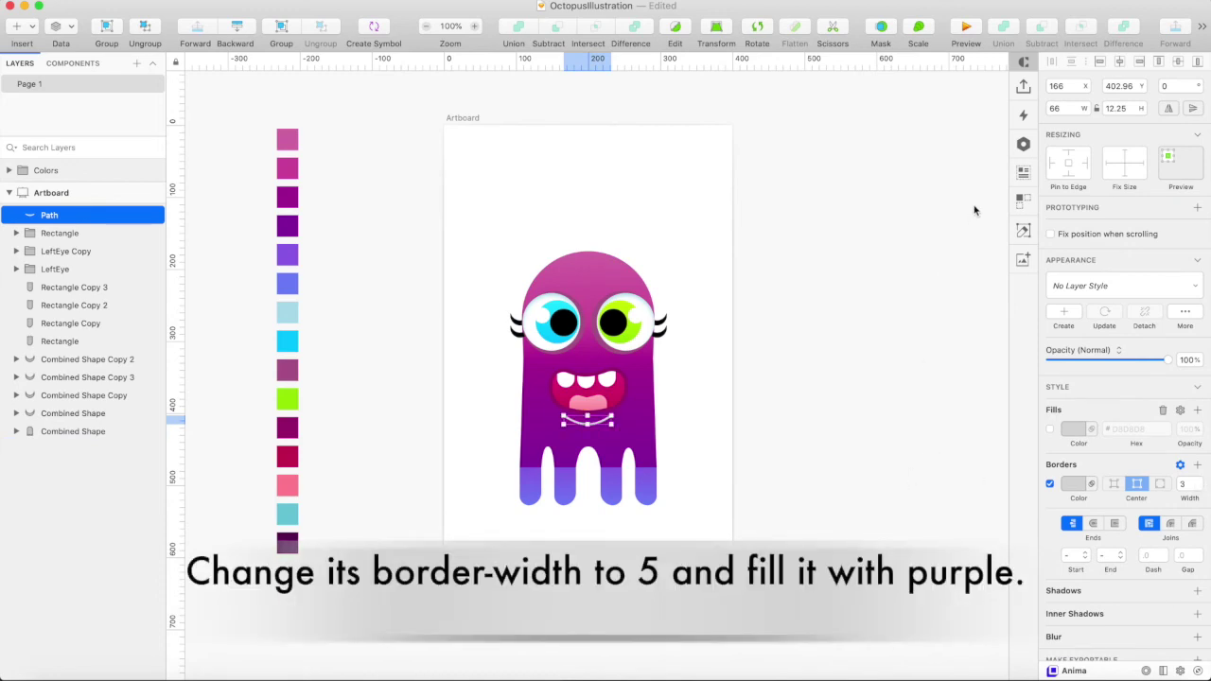
click(1072, 485)
click(1058, 603)
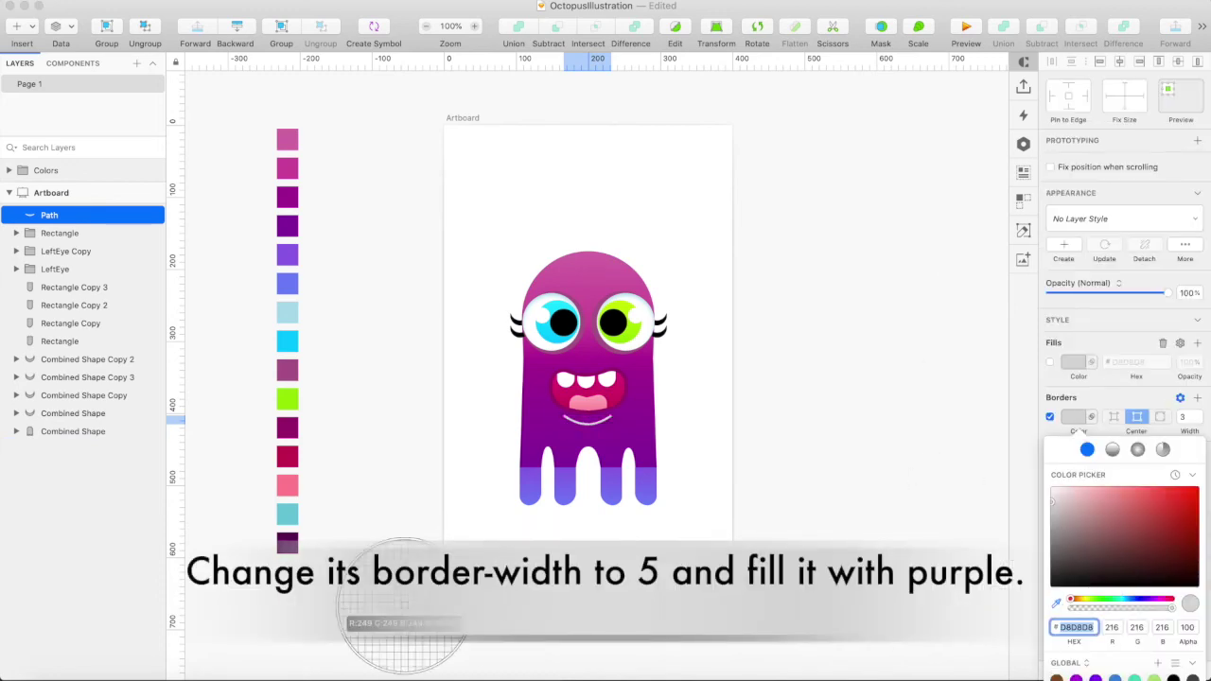
click(288, 537)
click(572, 360)
Step: Draw a rounded rectangle about 81 × 15 across the upper teeth, bring it to the front and remove its border
drag(549, 386, 624, 380)
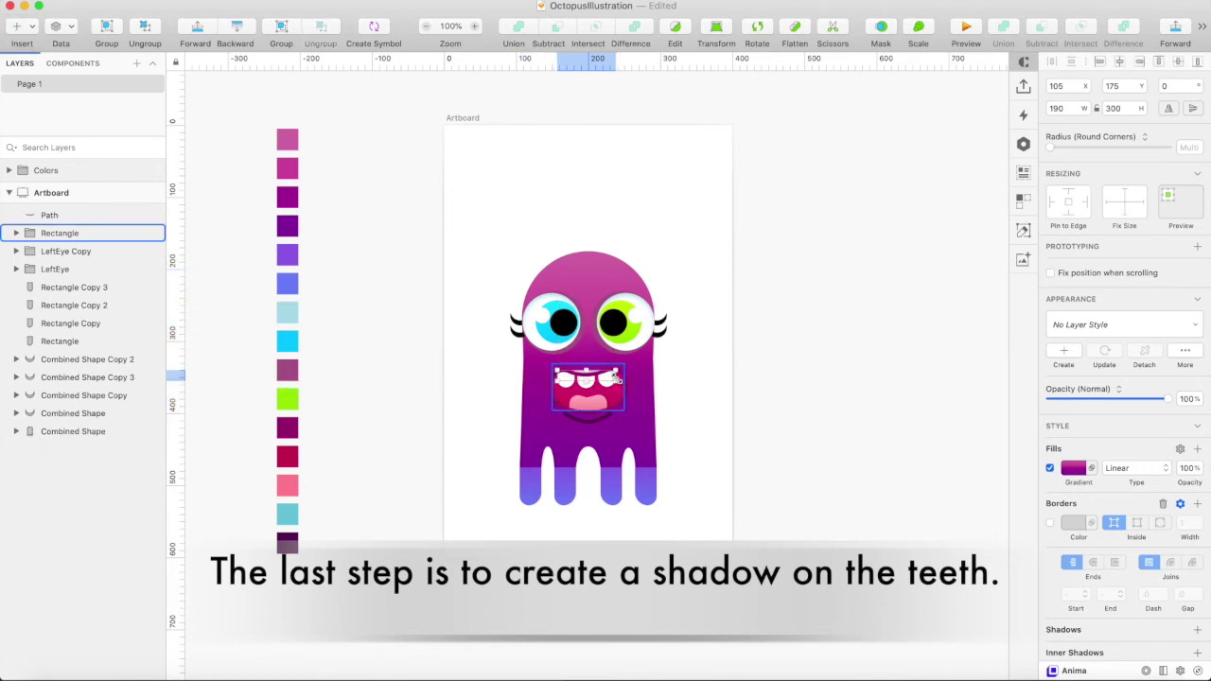
drag(76, 431, 56, 206)
click(1050, 524)
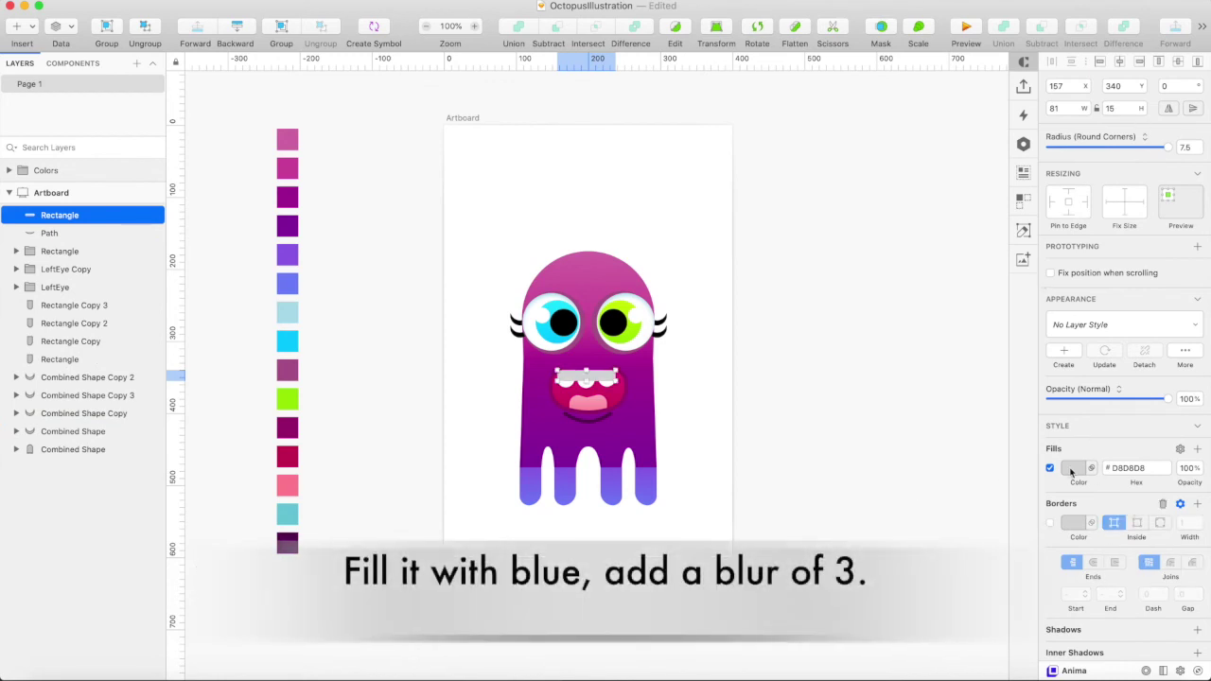
Step: Fill the rectangle over the teeth with the blue 72C8D6 sampled from the palette and add a Gaussian blur of 3
click(1073, 468)
click(1058, 603)
click(286, 514)
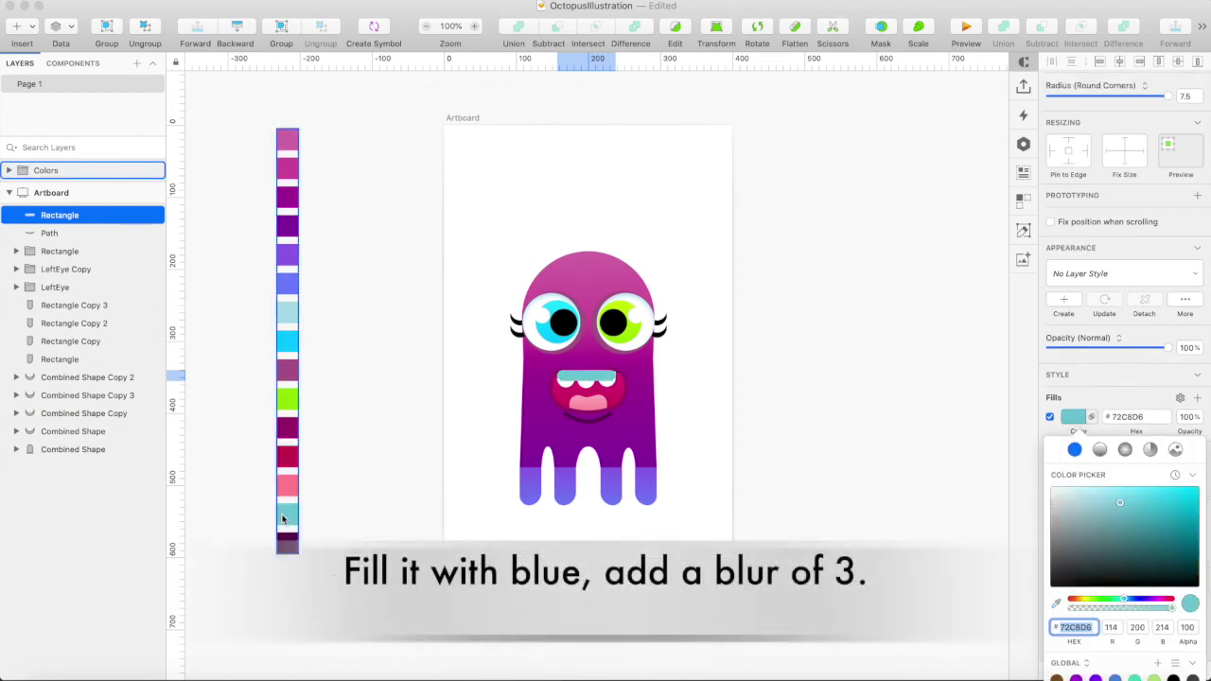
key(Escape)
scroll(1183, 618, down, 3)
click(1198, 627)
scroll(1198, 628, down, 1)
double_click(1183, 625)
text(3)
key(Return)
Step: Resize the teeth shadow to 81 × 12 at Y 343 and reshape its top edge using a middle point at X 196.14
click(607, 375)
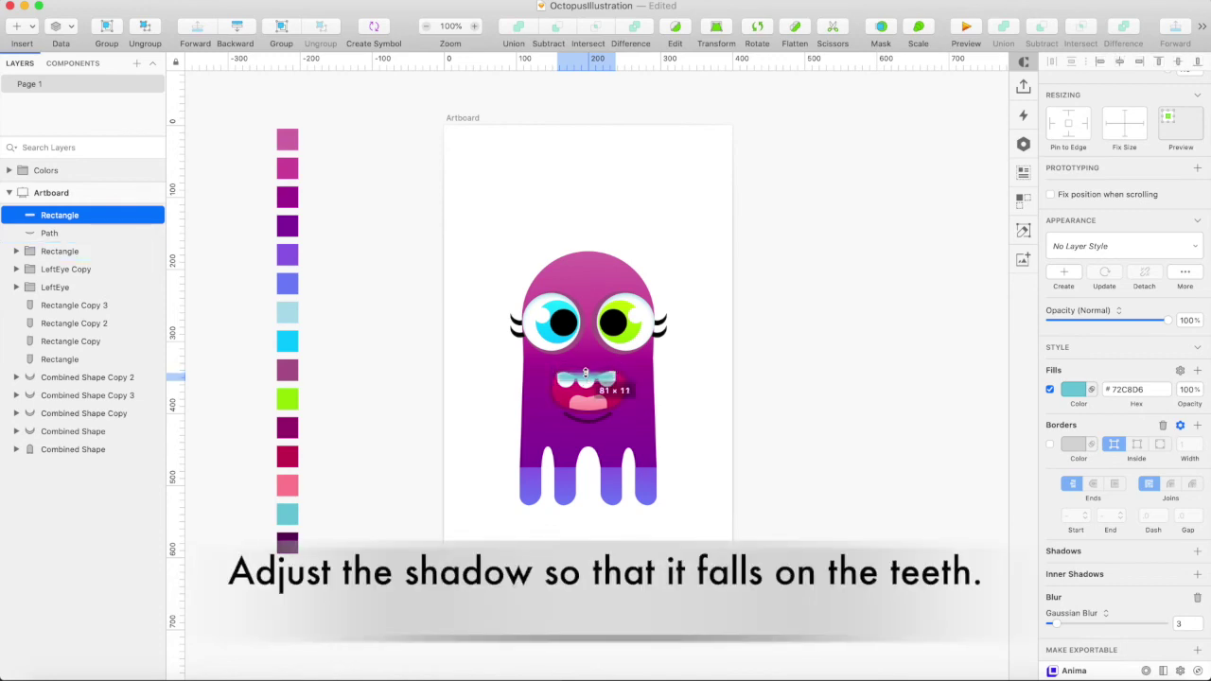
click(690, 366)
click(589, 380)
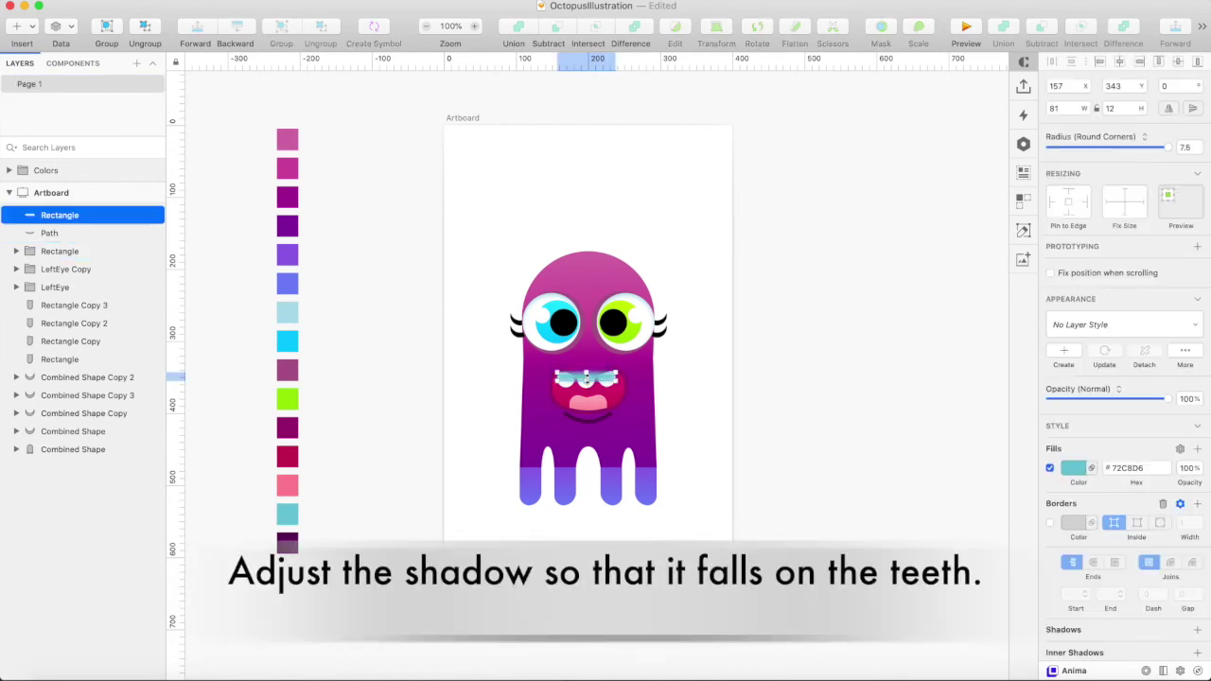
double_click(586, 380)
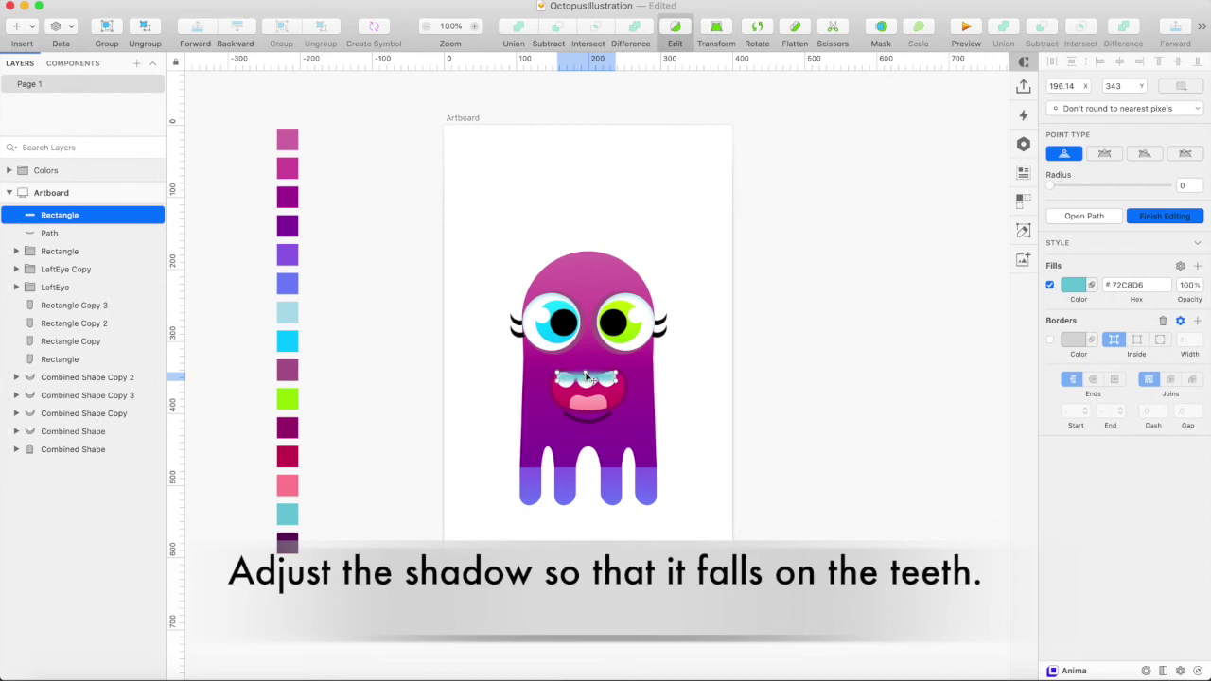
click(670, 358)
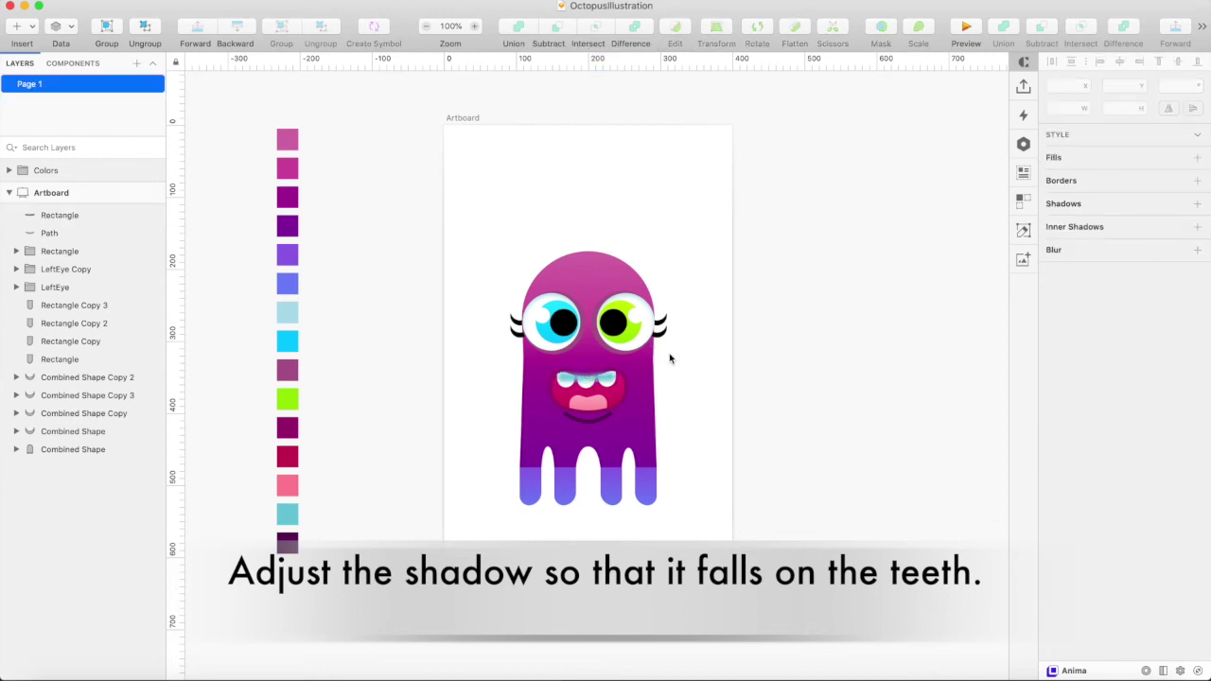
Step: Draw a small open scale shape about 20 × 30 with the Vector tool on the upper-left edge of the octopus's head
key(v)
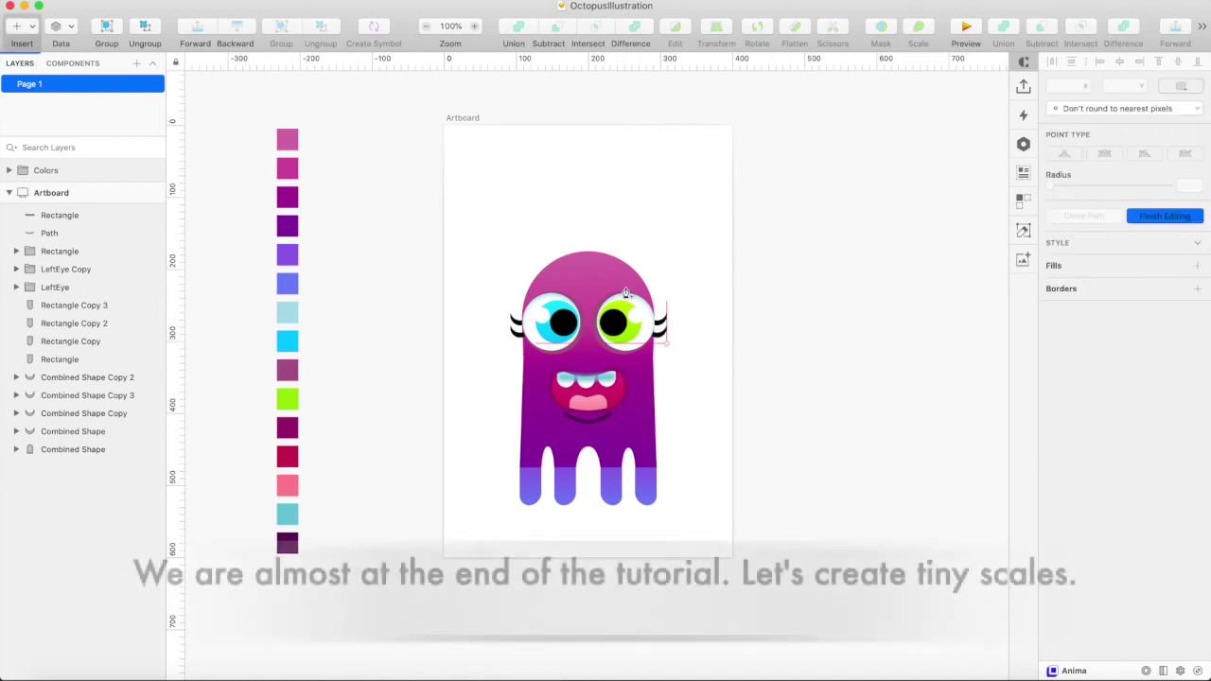
click(540, 246)
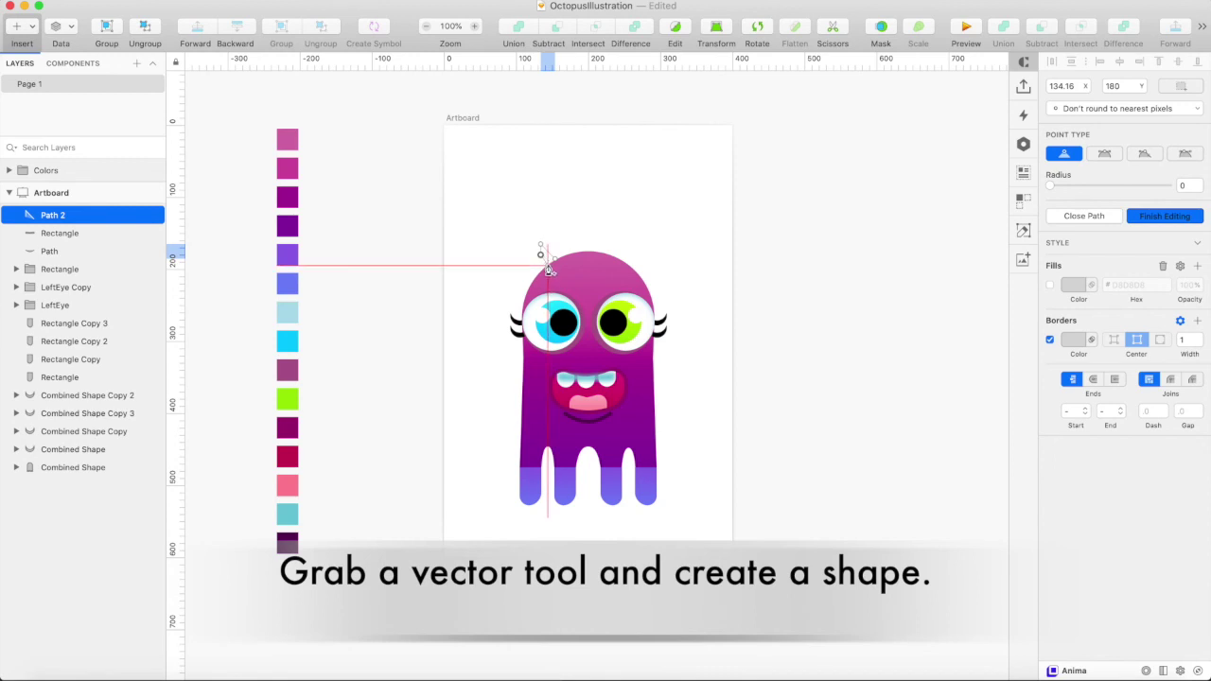
key(Escape)
Step: Round the two top corner points of the scale shape with a radius of 100
double_click(550, 267)
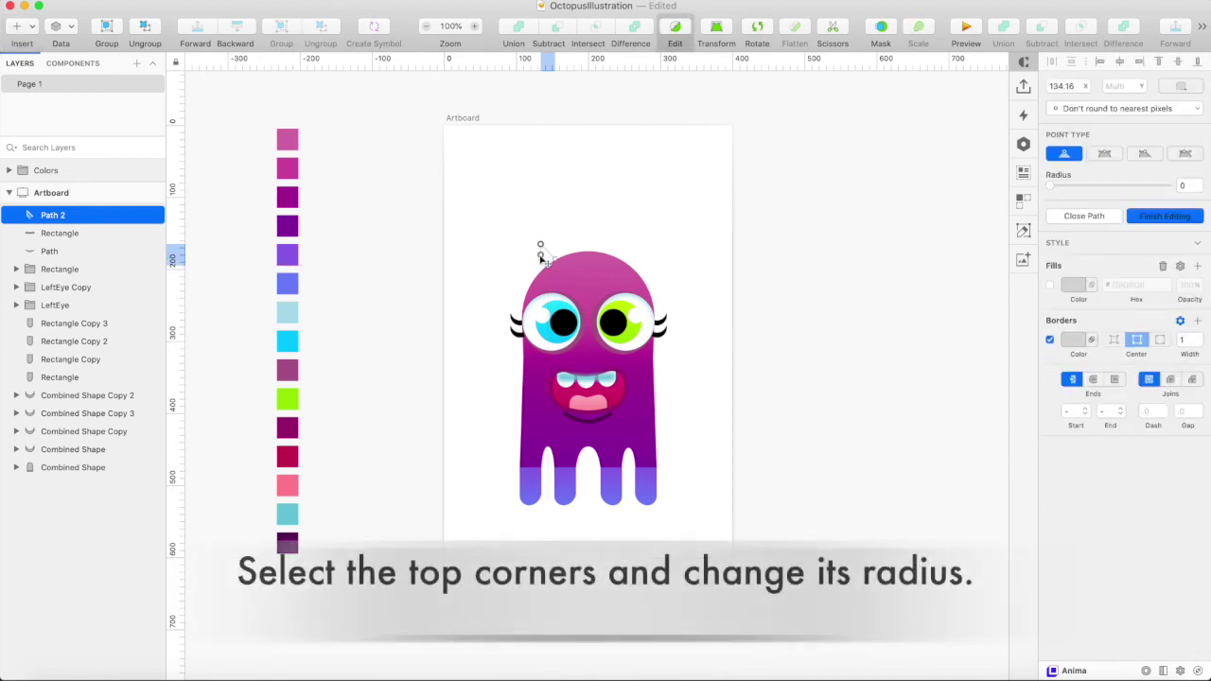
drag(1050, 187, 1178, 192)
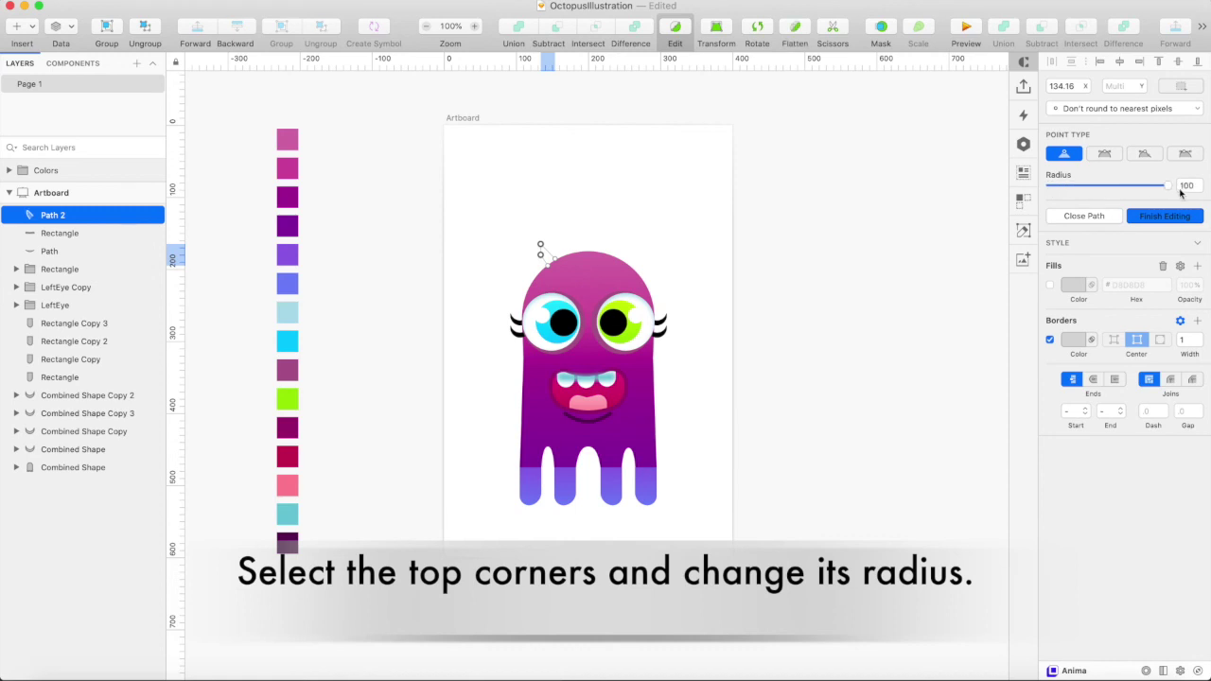
click(785, 347)
click(786, 348)
Step: Rotate the scale by 8° at the head's edge and enlarge it to 21 × 32
key(super+plus)
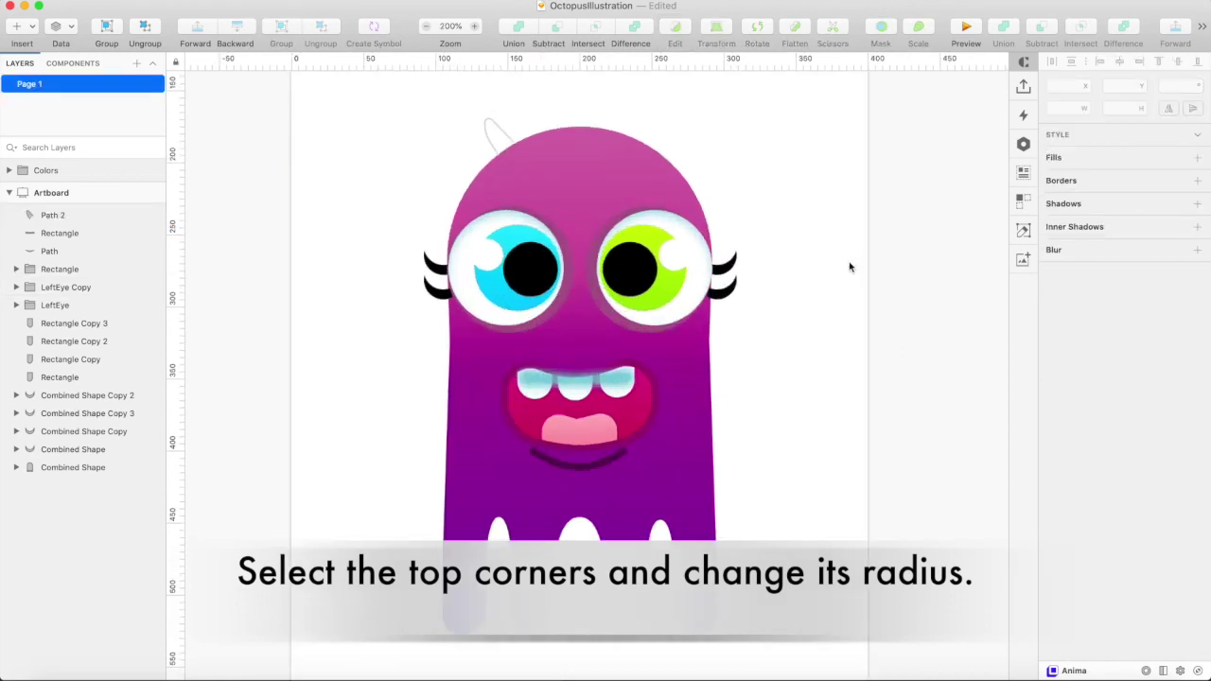
click(502, 138)
key(Down)
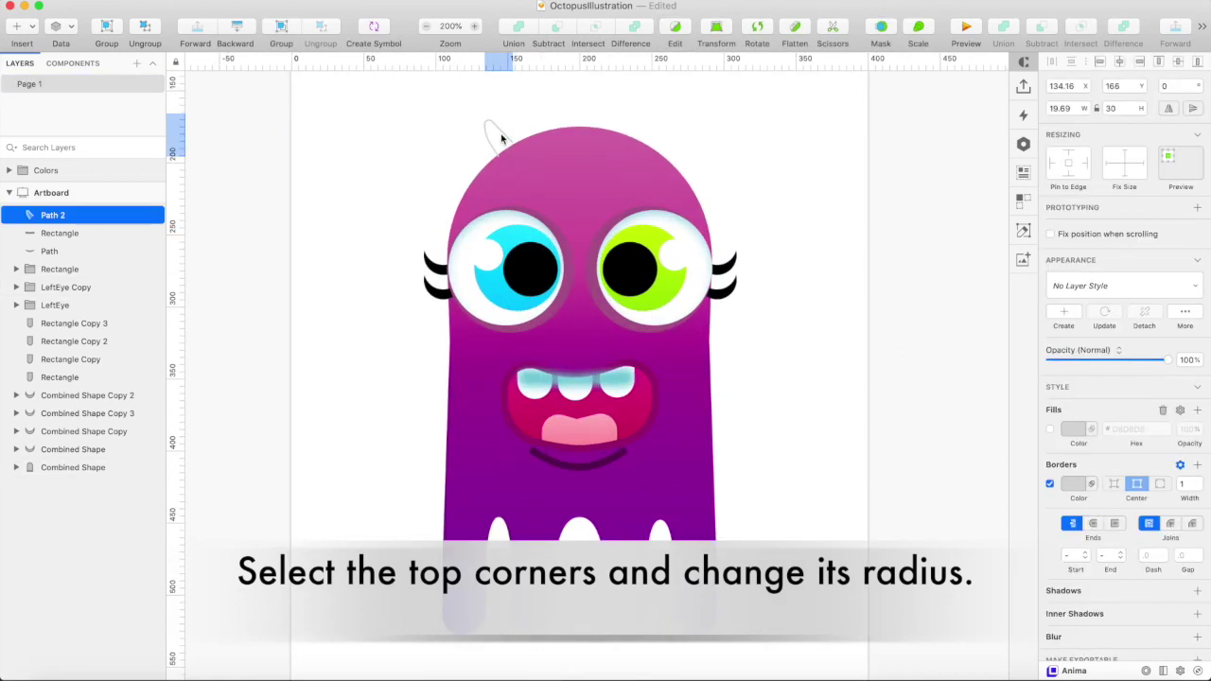
click(757, 30)
drag(513, 158, 509, 158)
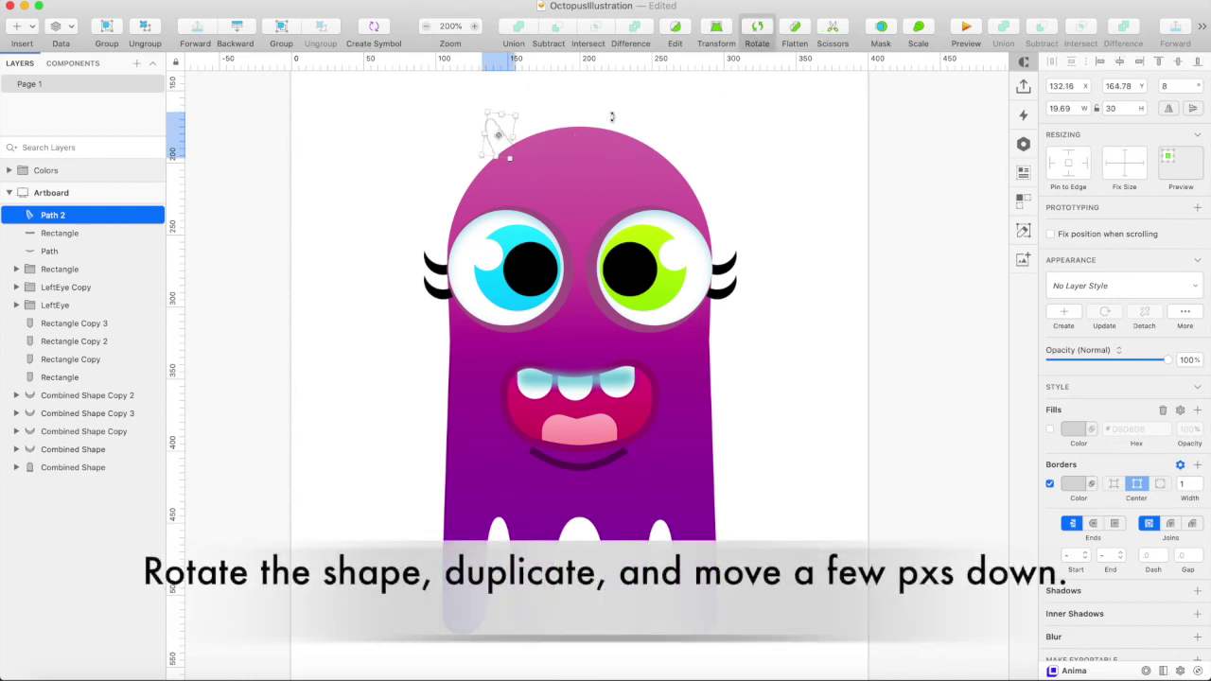
key(Return)
drag(488, 112, 486, 107)
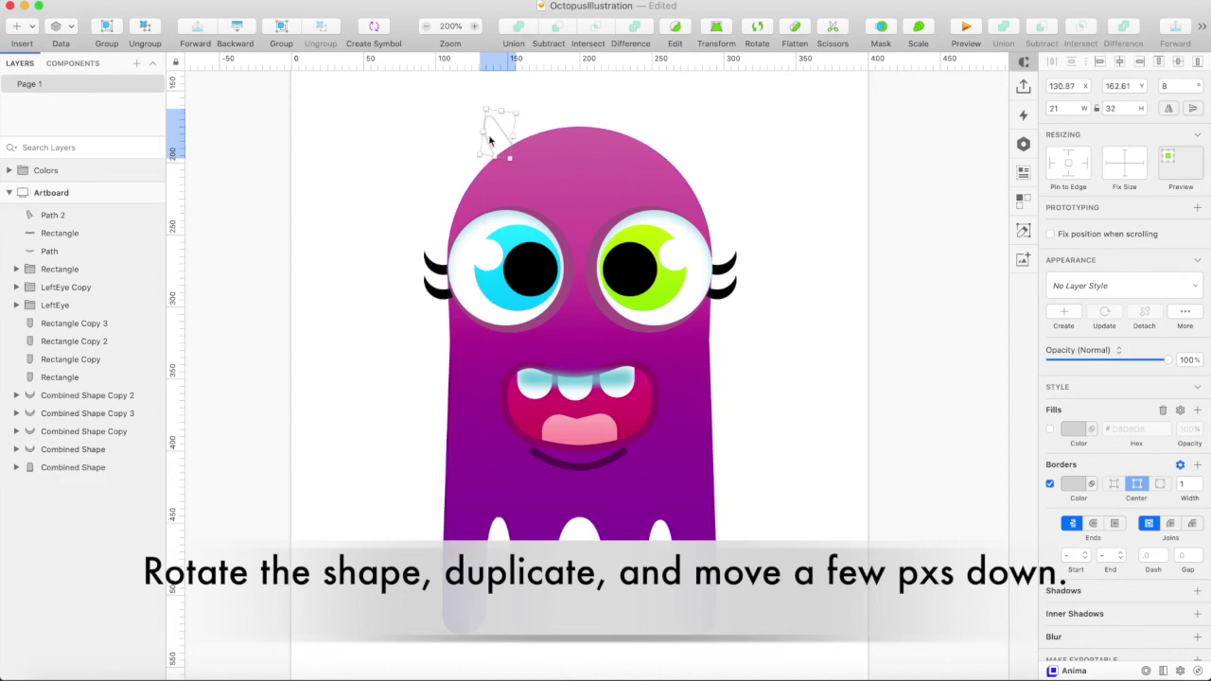
Step: Duplicate the scale and offset the copy 10 px left and 20 px down along the head
key(super+d)
key(shift+Left)
key(shift+Left)
key(shift+Down)
key(shift+Down)
key(shift+Right)
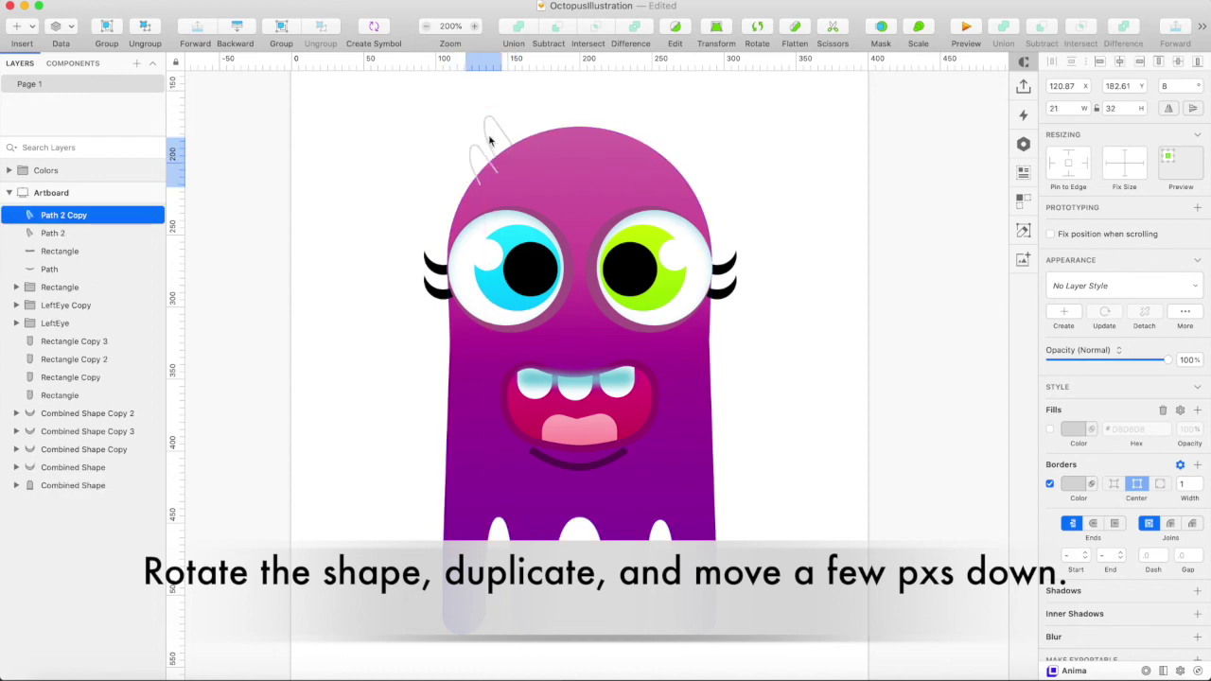
Step: Move both scales into the body's combined shape, directly above its base rectangle, so they share the body's gradient
shift+click(488, 132)
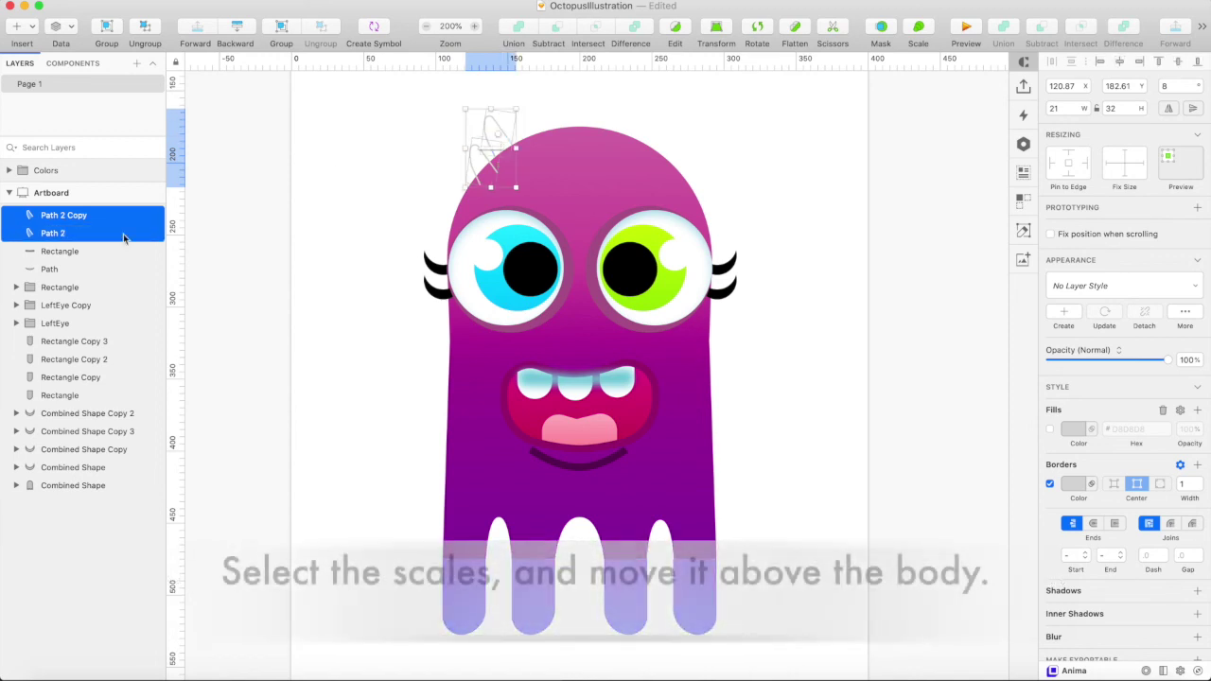
drag(68, 233, 96, 557)
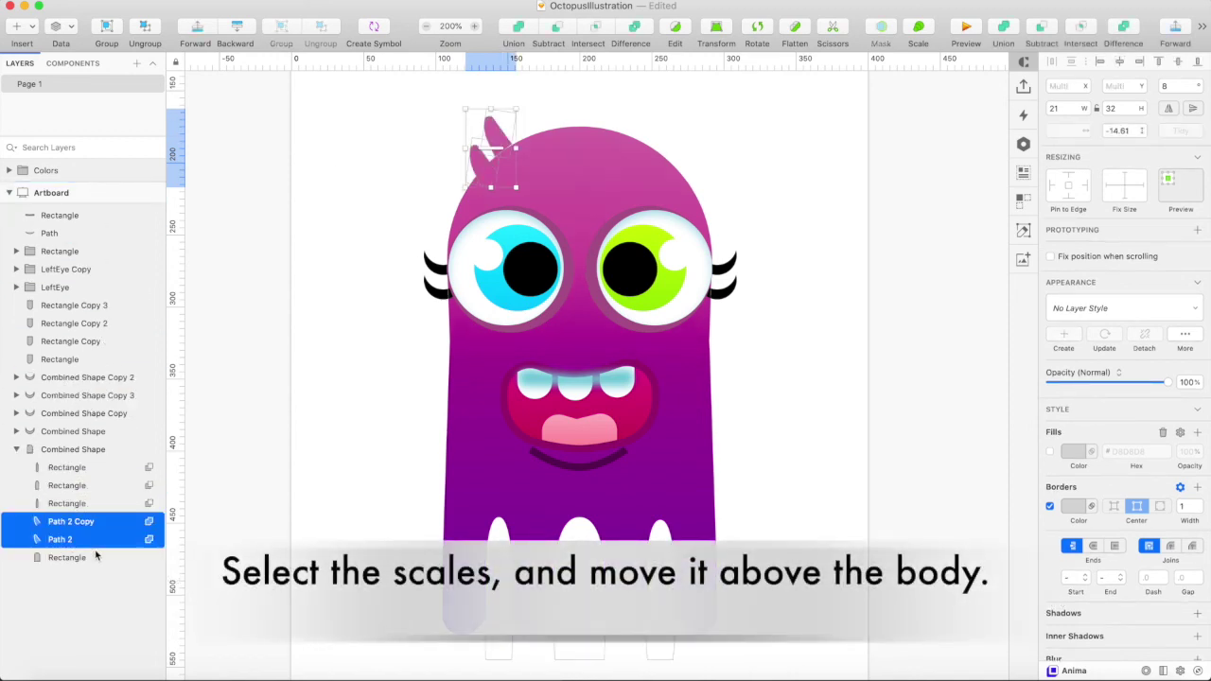
click(347, 296)
click(500, 140)
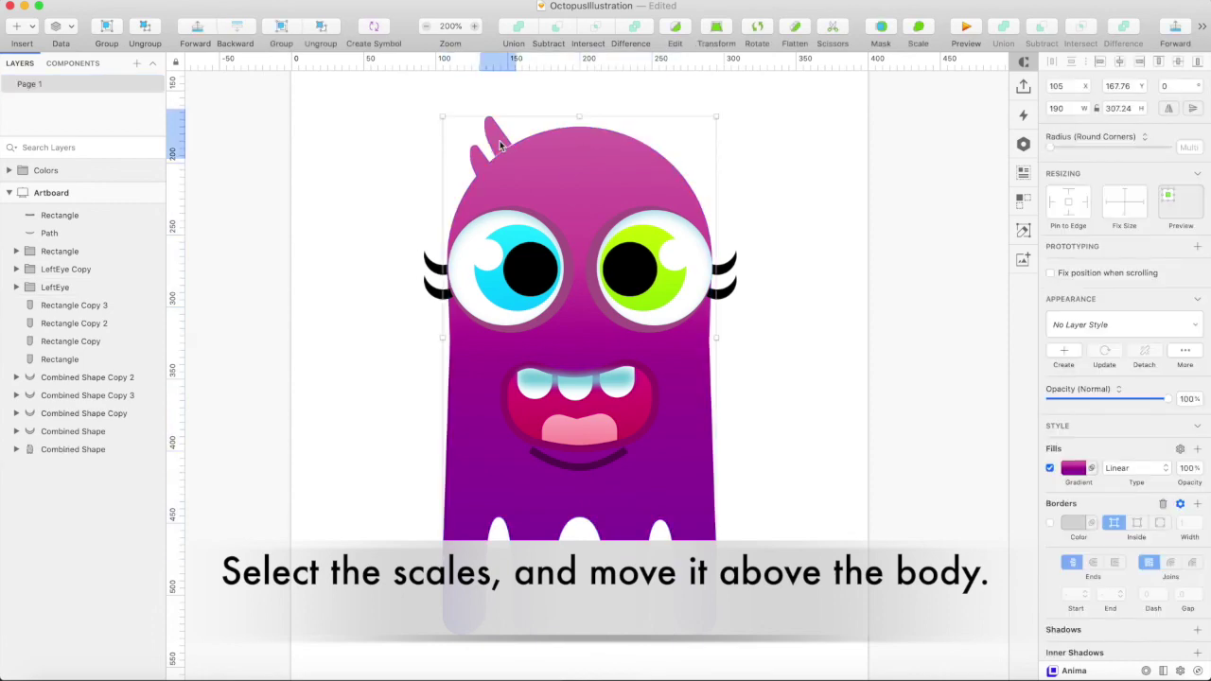
click(499, 140)
click(602, 124)
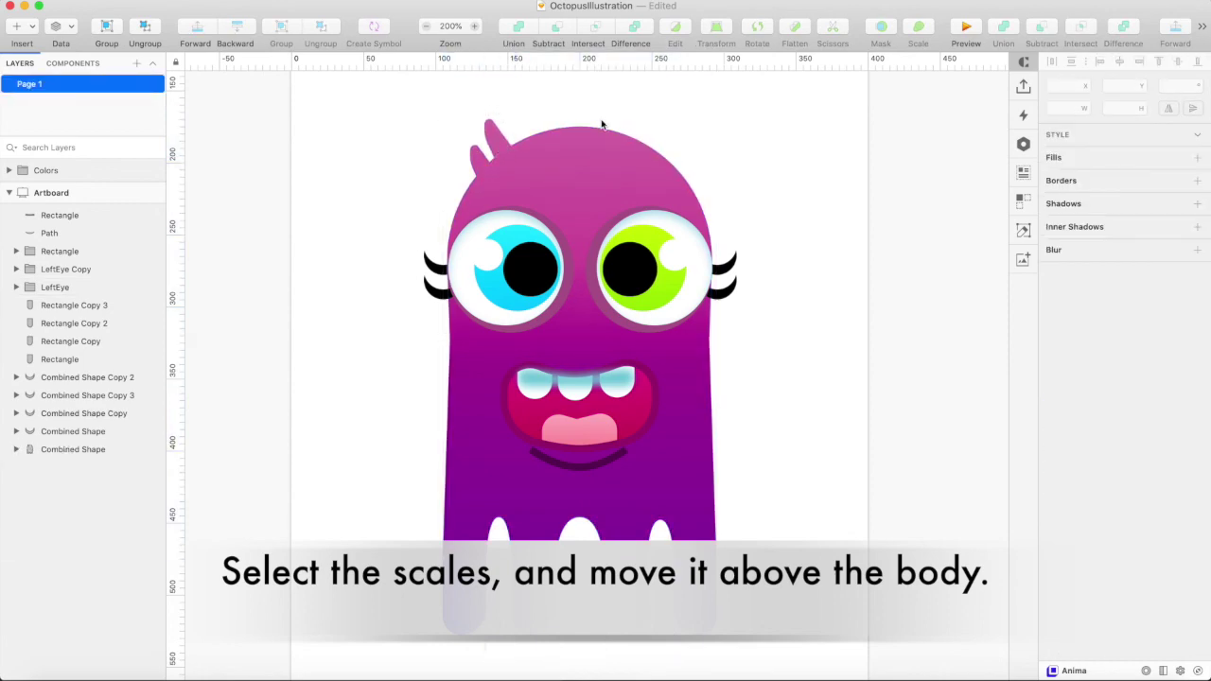